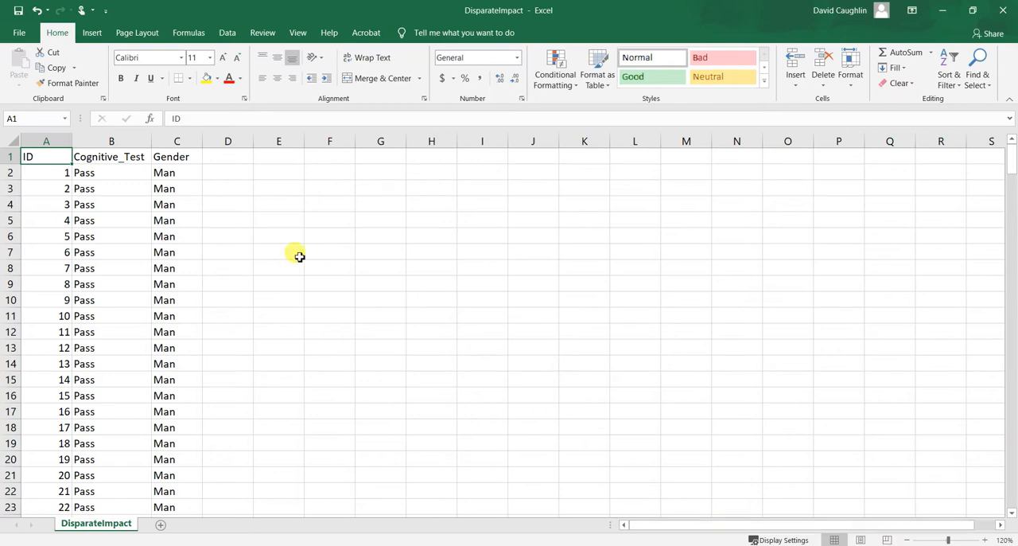
Examine the three column headers in row 1 and the ID column from the first record to the last.
key("ctrl+shift+Down")
key("ctrl+shift+Right")
left_click(183, 155)
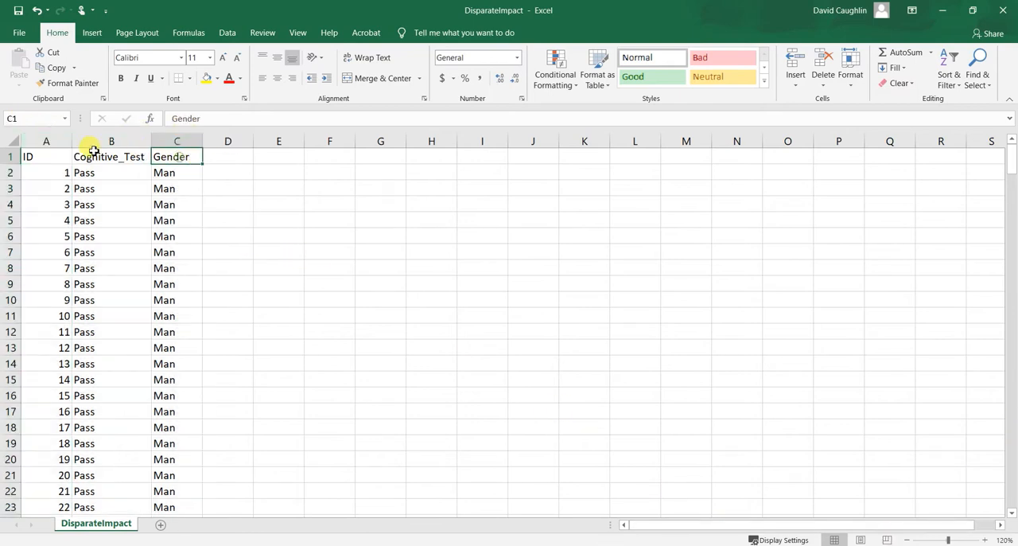
left_click(86, 156)
left_click(49, 156)
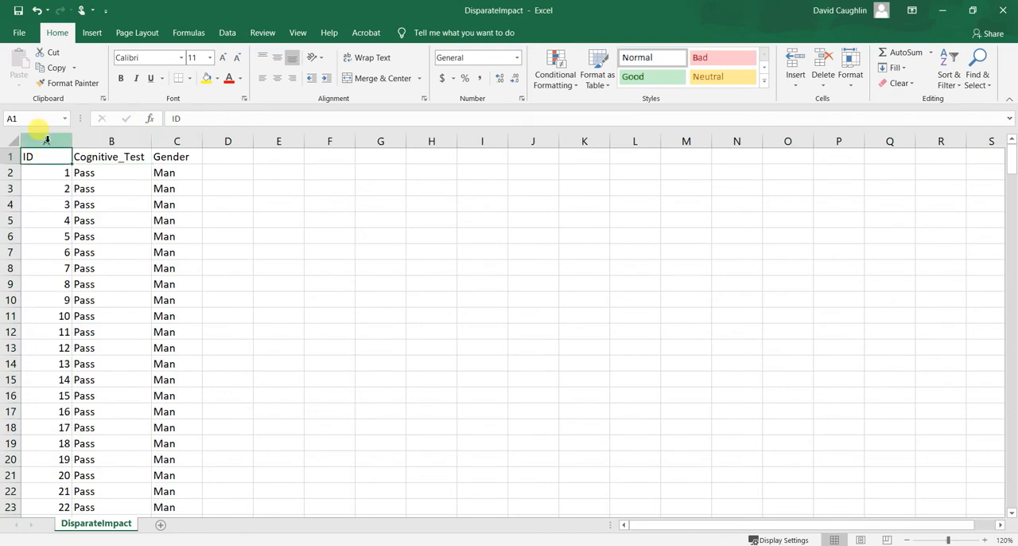
left_click(46, 140)
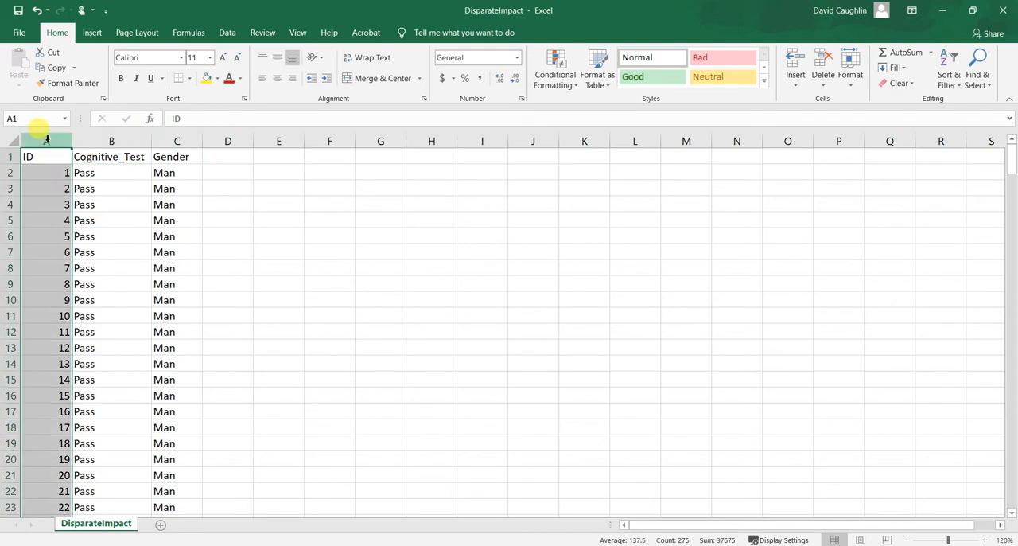
left_click(51, 157)
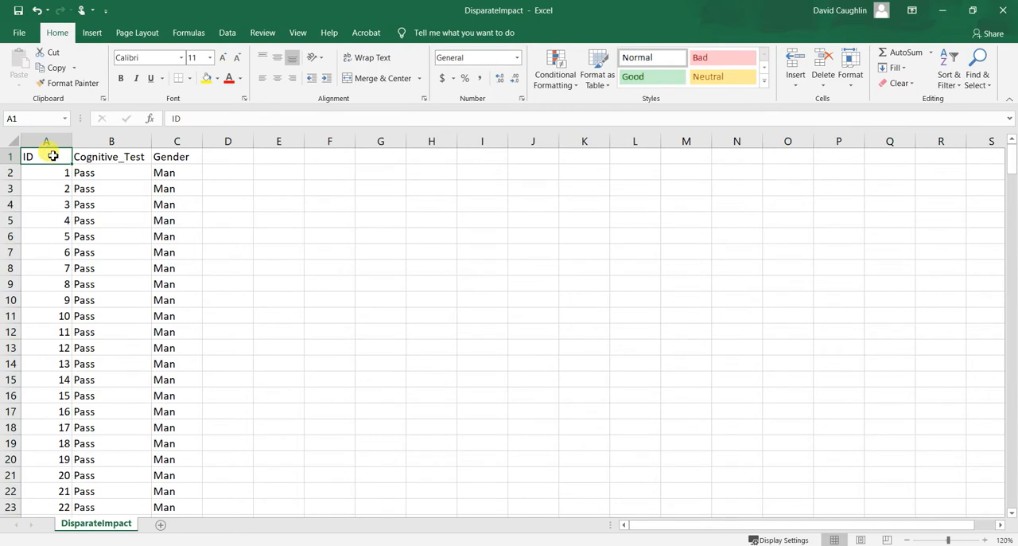
left_click(48, 175)
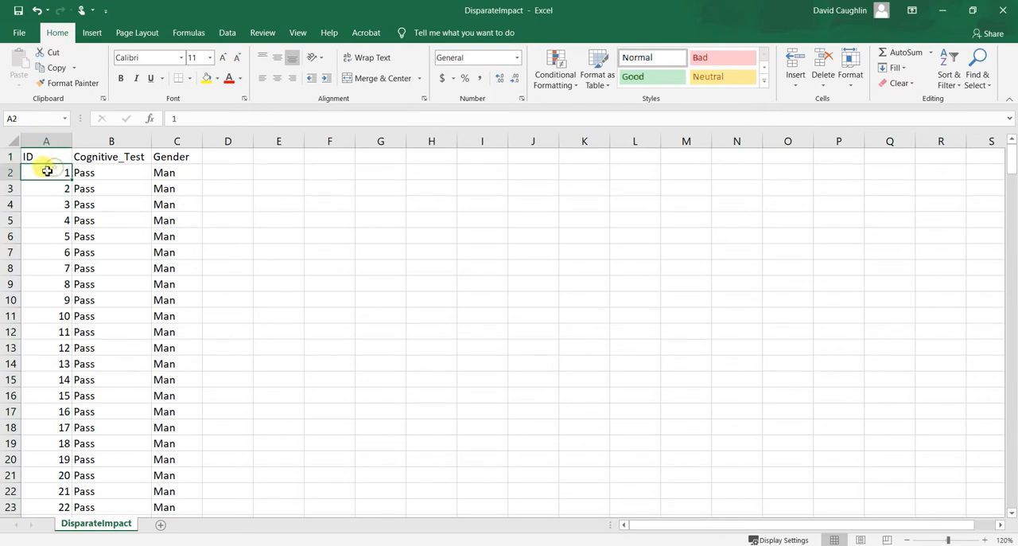
left_click(54, 186)
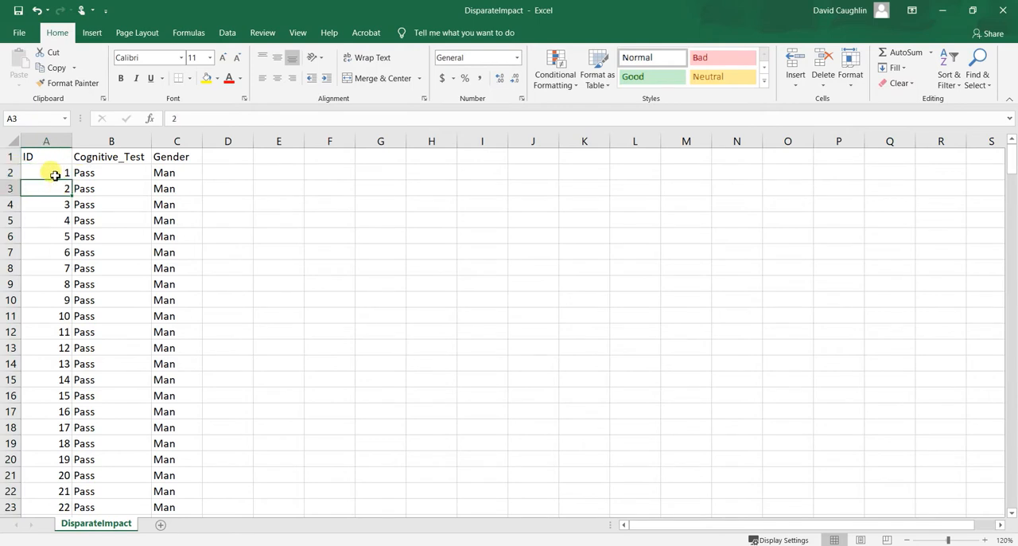
left_click(58, 174)
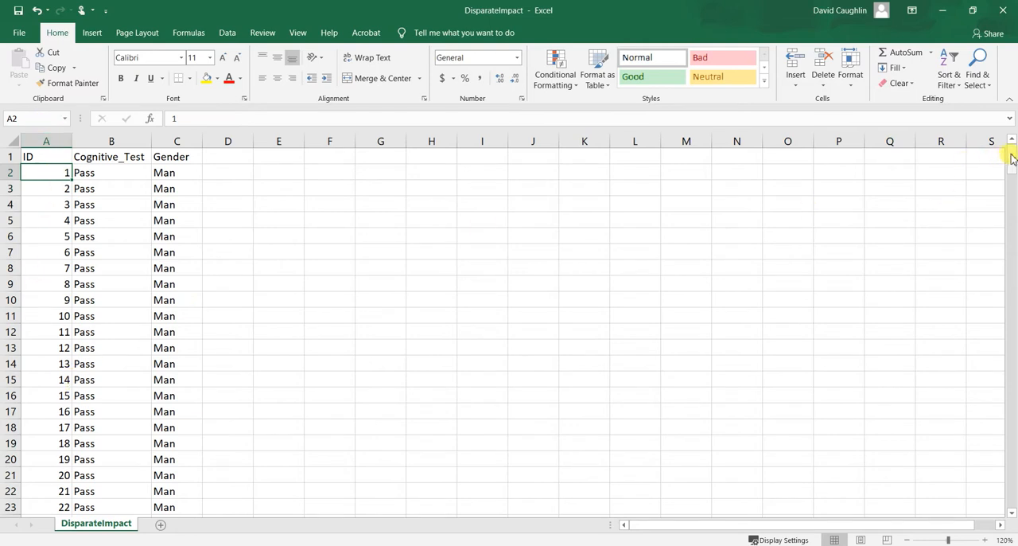
left_click_drag(1011, 155, 1012, 479)
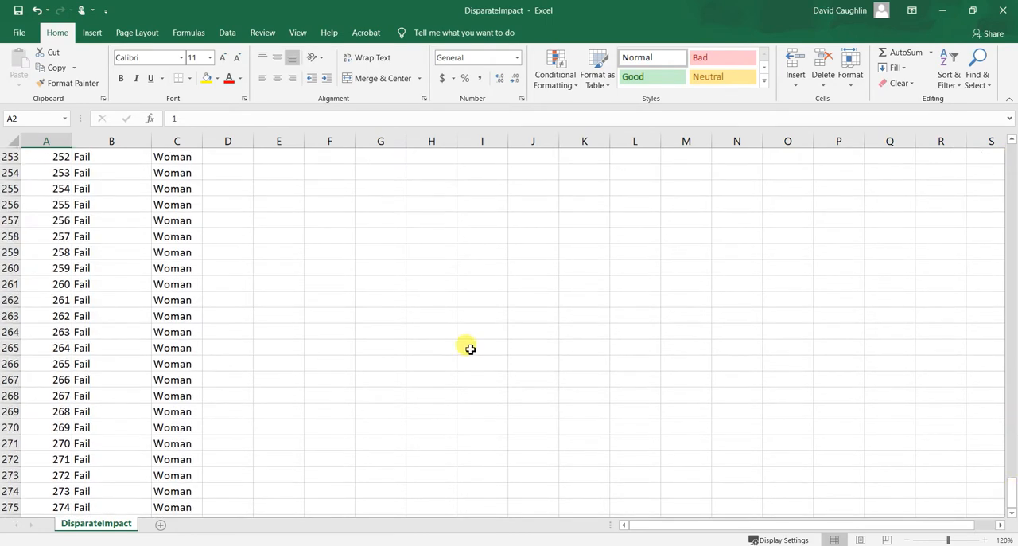
scroll(467, 345, "down", 4)
left_click(57, 316)
scroll(385, 332, "up", 20)
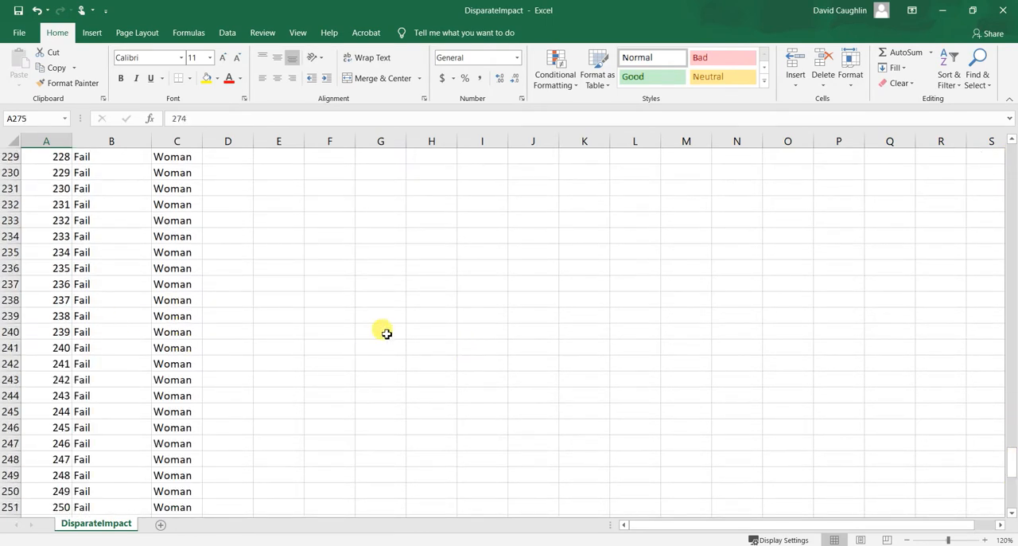
scroll(386, 333, "up", 20)
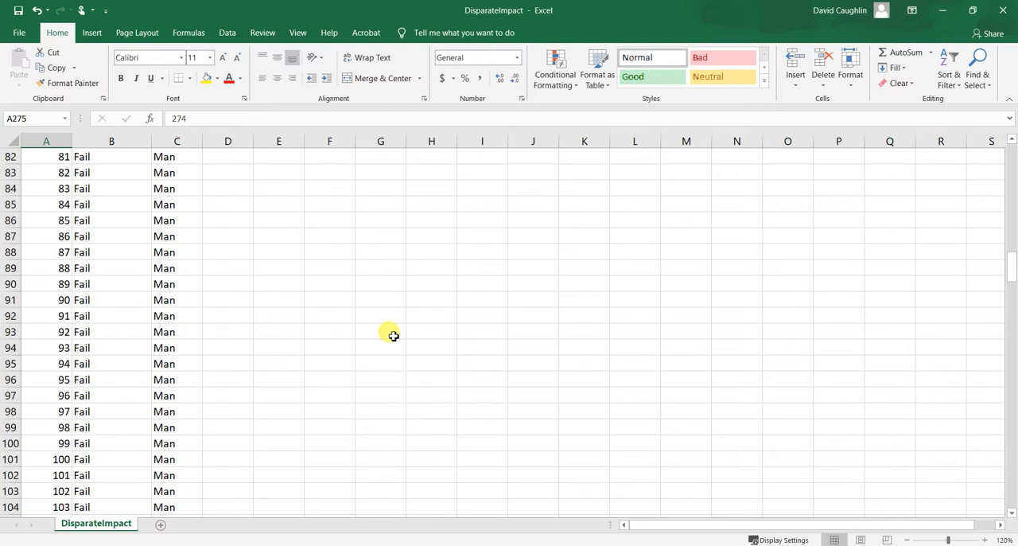
scroll(396, 333, "up", 10)
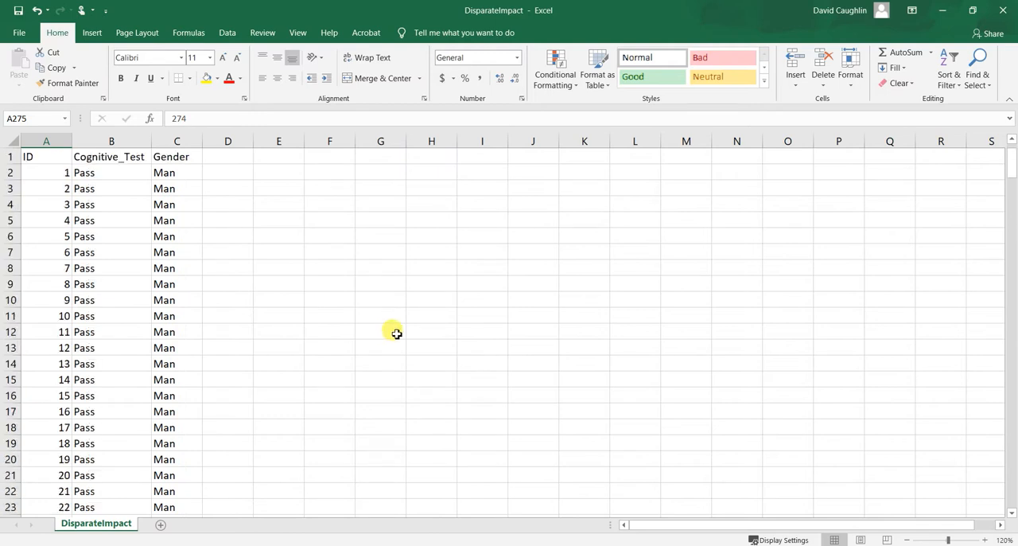
Examine the entries in the Cognitive_Test and Gender columns down through the data set.
left_click(113, 177)
left_click(133, 159)
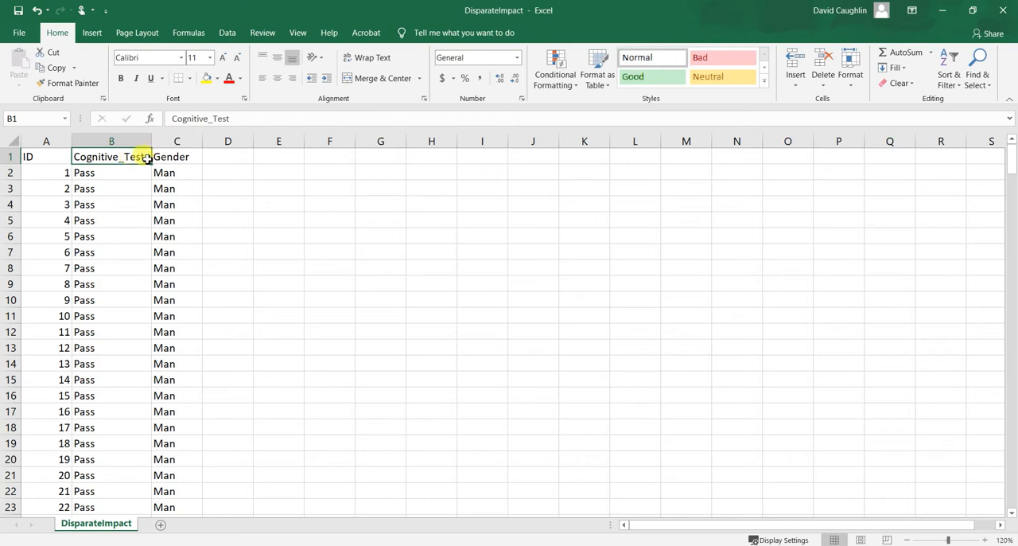
left_click(131, 185)
left_click(125, 159)
left_click(125, 173)
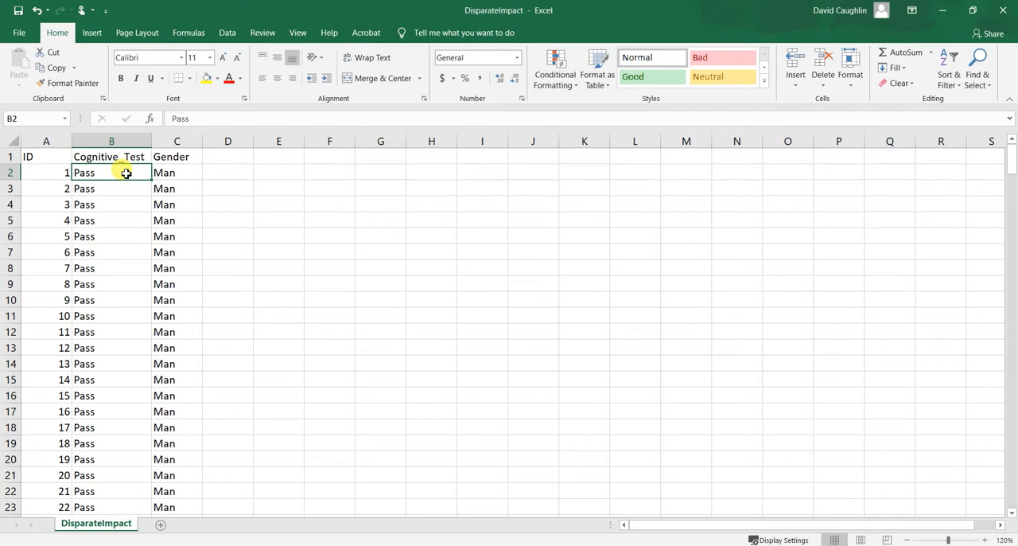
left_click(310, 167)
left_click(171, 172)
left_click(248, 211)
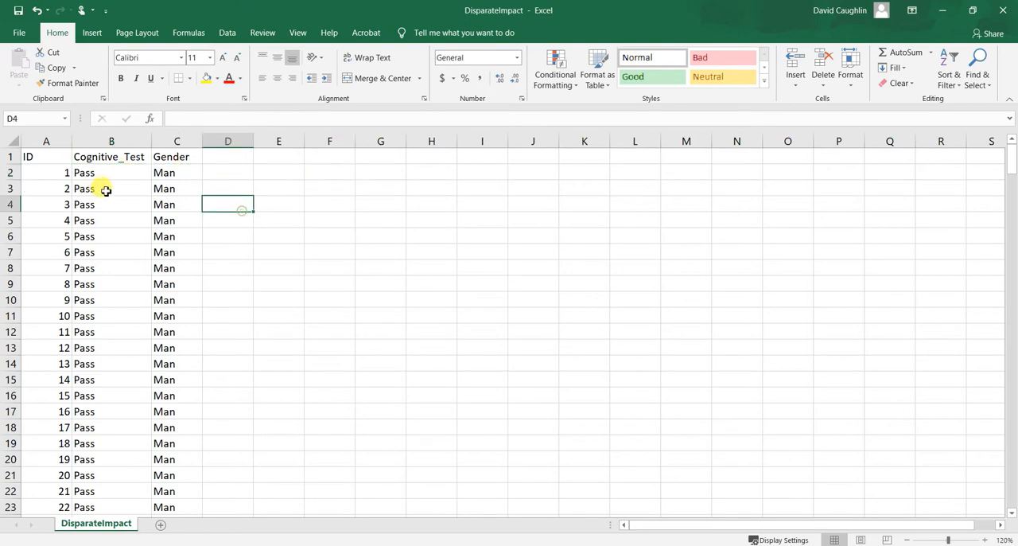
left_click(164, 174)
scroll(215, 241, "down", 20)
scroll(214, 237, "down", 20)
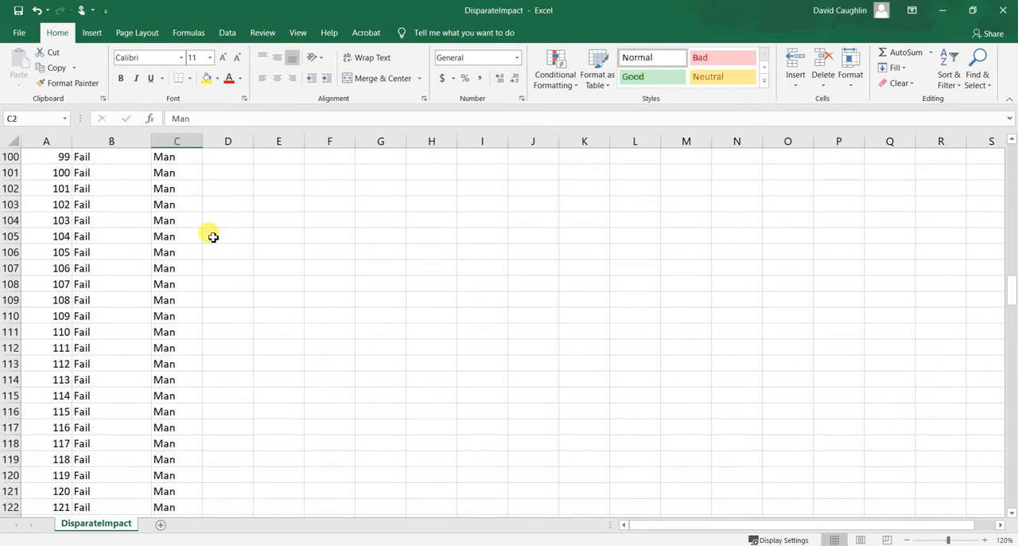
left_click(195, 281)
left_click_drag(1014, 386, 1013, 151)
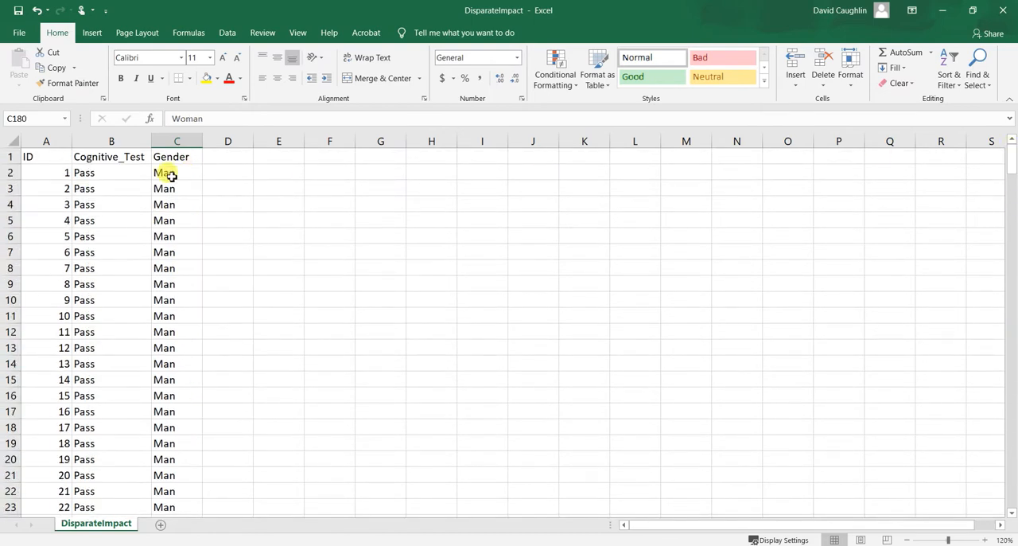
left_click(115, 190)
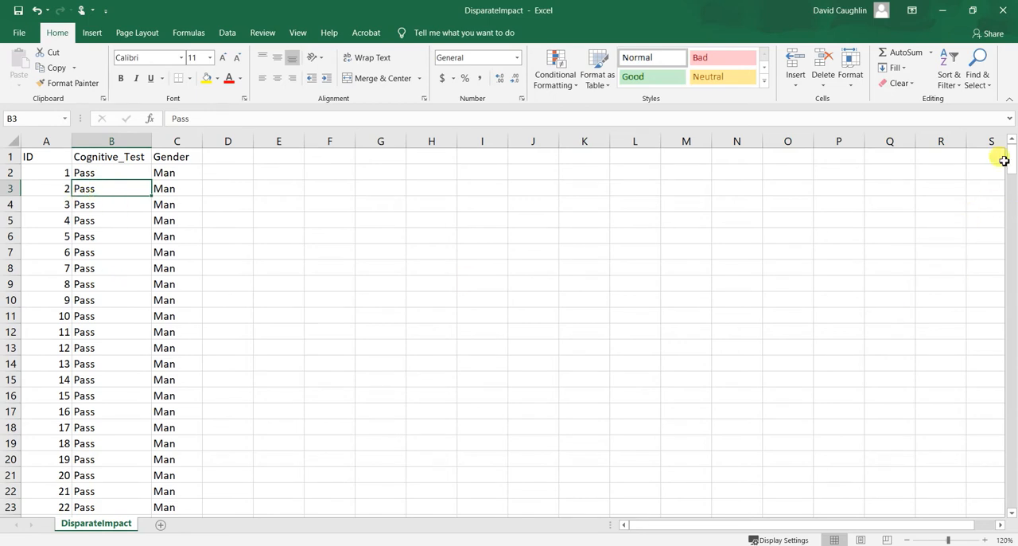
mouse_move(1012, 159)
left_mouse_down()
mouse_move(1012, 320)
mouse_move(1012, 156)
left_mouse_up()
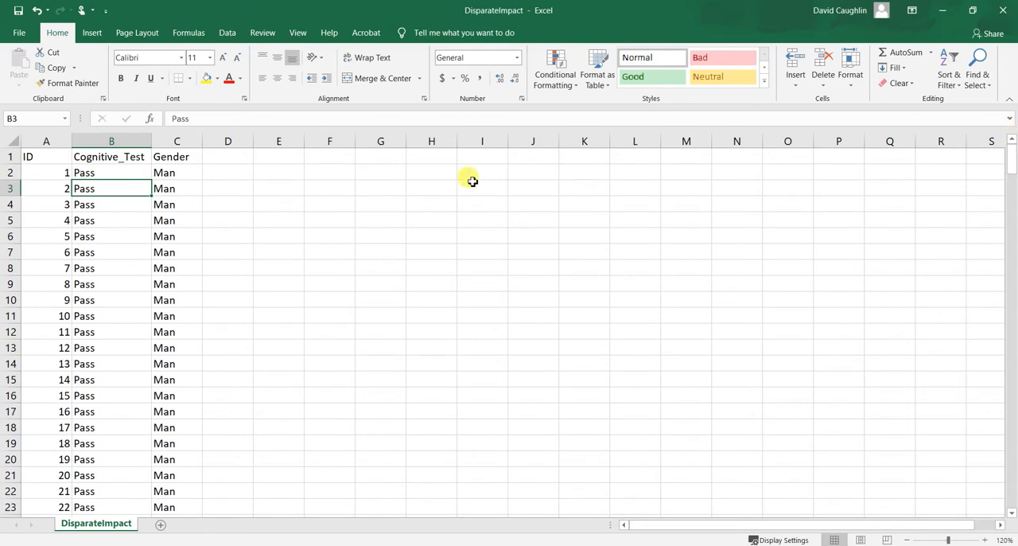
Create a PivotTable from the data range A1:C275, placed in the existing worksheet at cell E1.
left_click(228, 155)
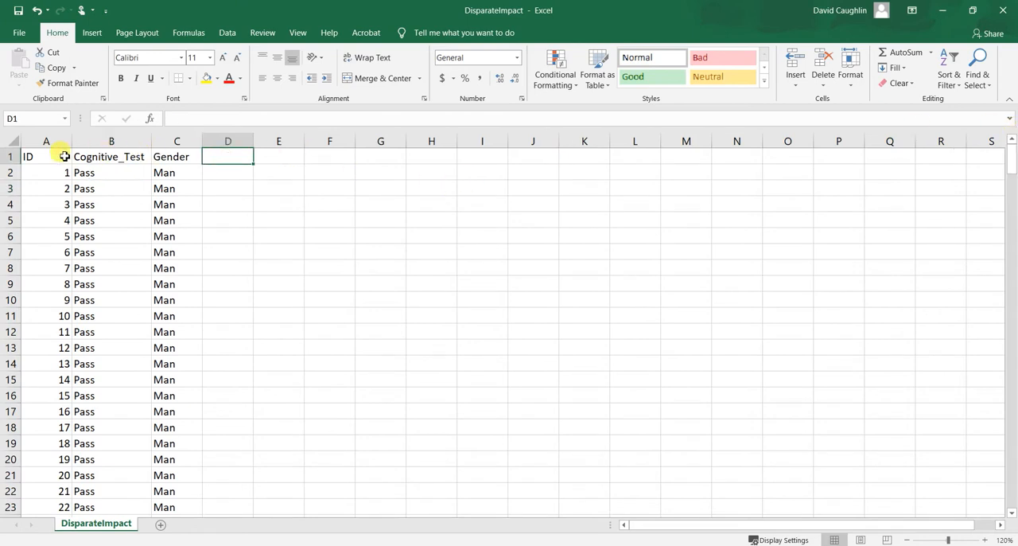
left_click_drag(47, 156, 199, 157)
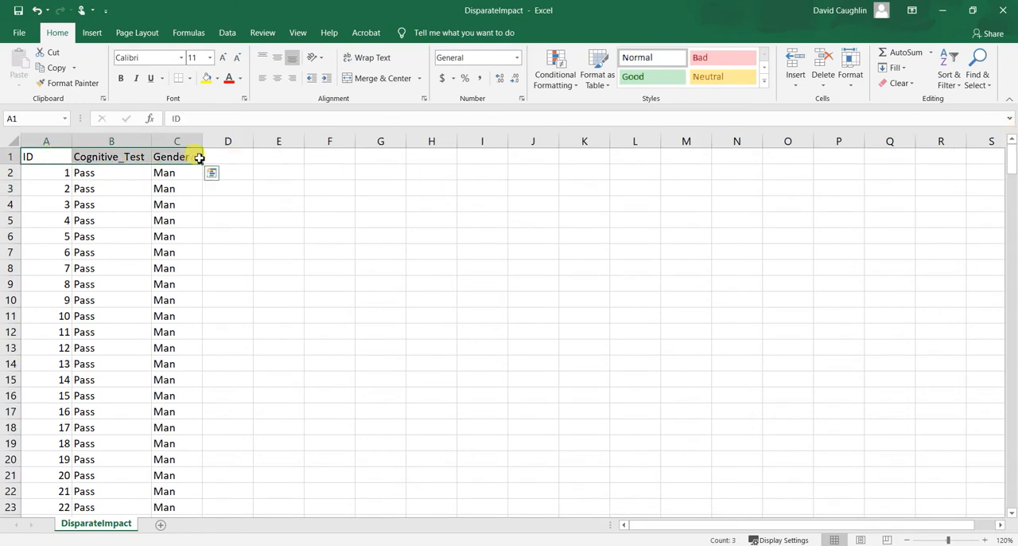
key("ctrl+shift+Down")
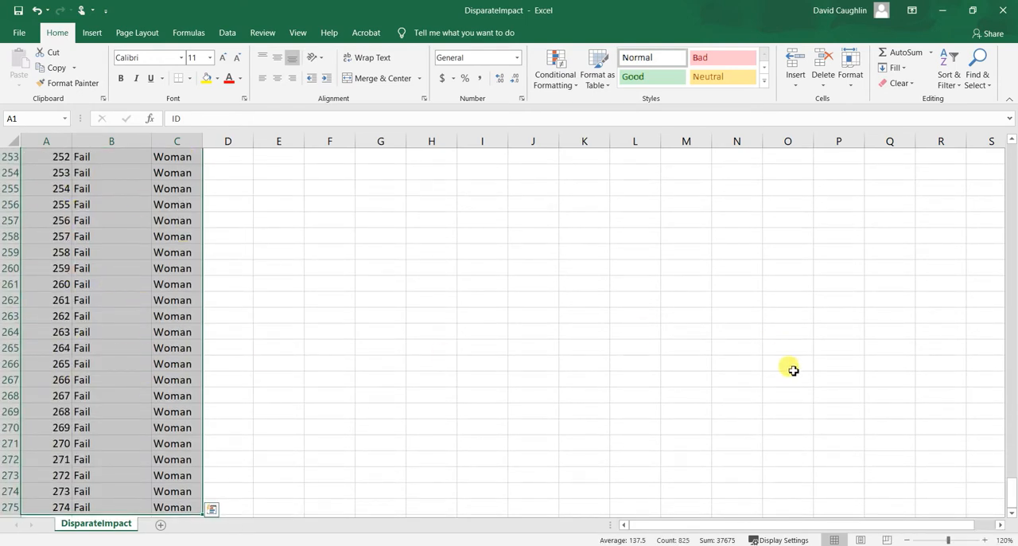
left_click_drag(1012, 500, 1010, 119)
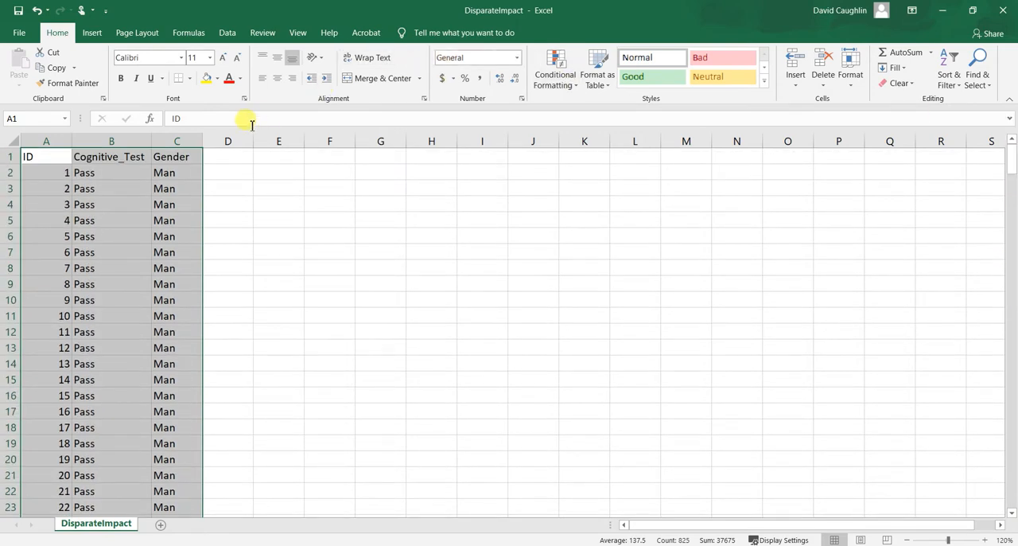
left_click(91, 33)
left_click(21, 68)
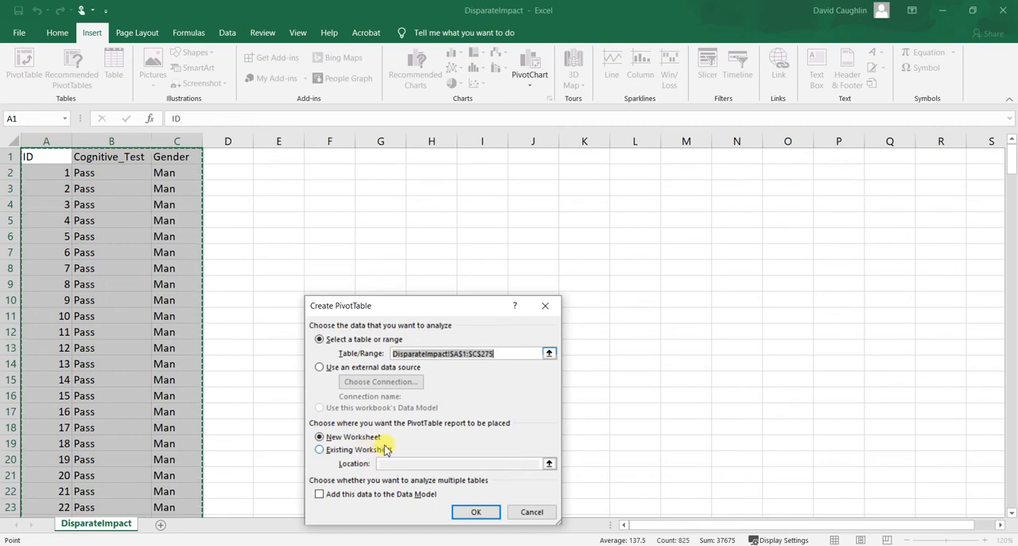
left_click(320, 451)
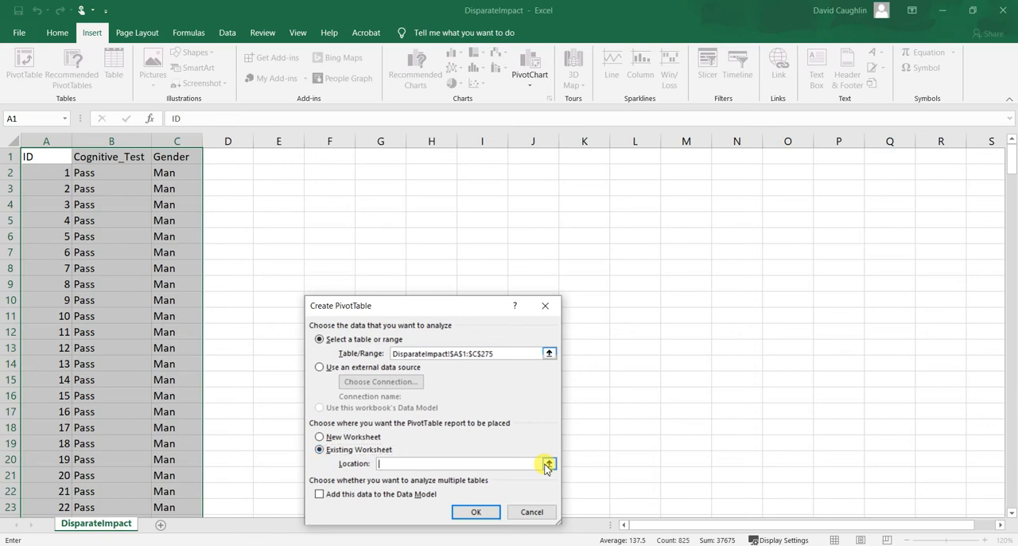
left_click(548, 464)
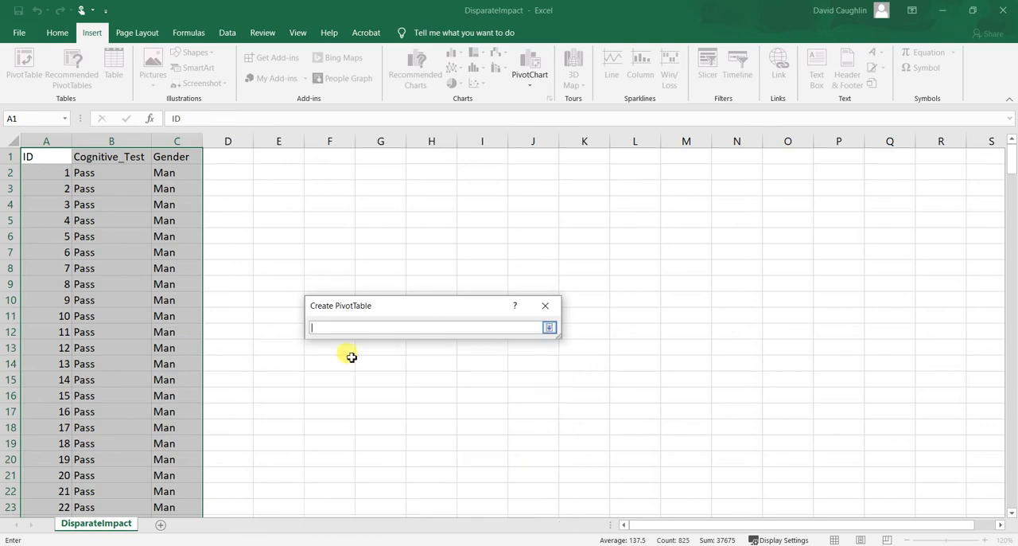
left_click(280, 157)
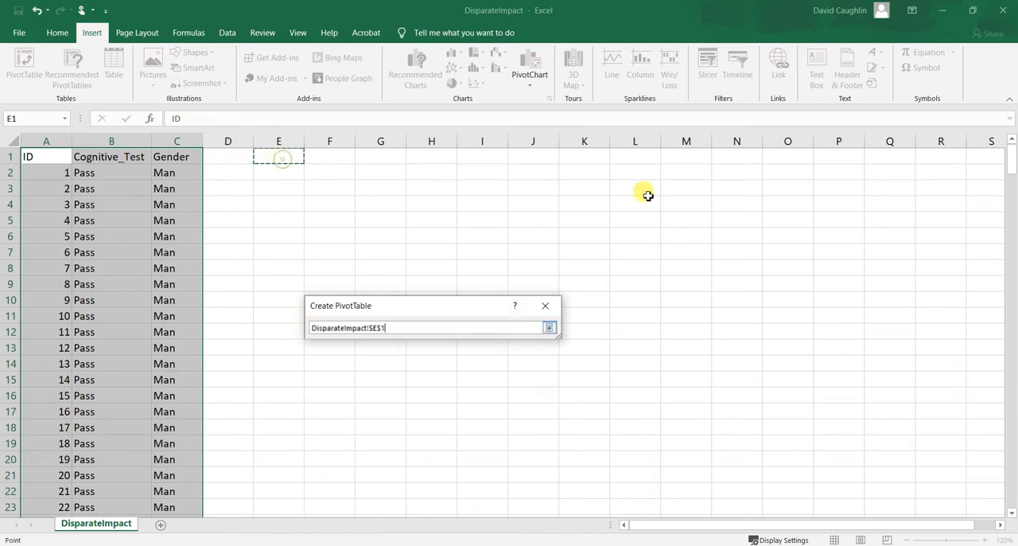
left_click(550, 330)
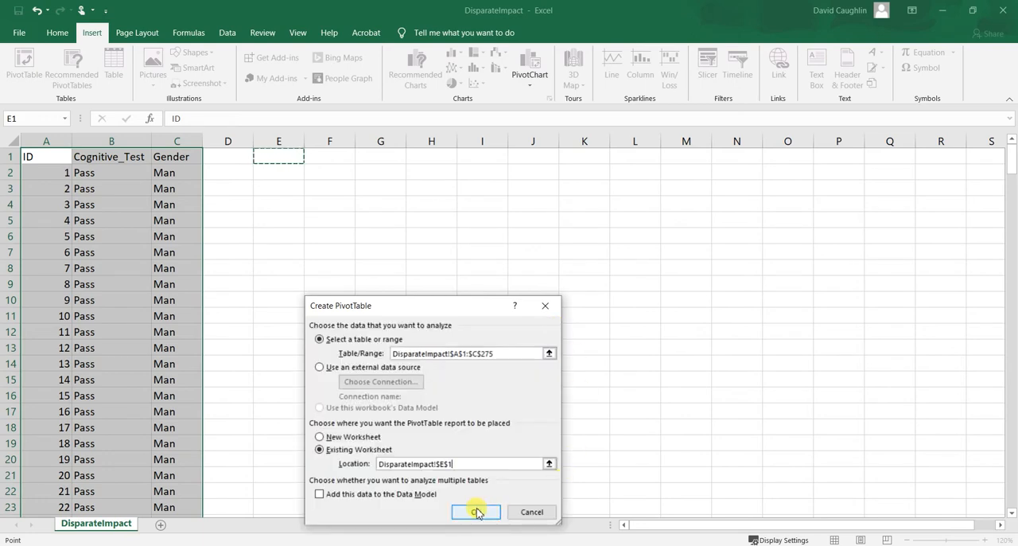
left_click(477, 510)
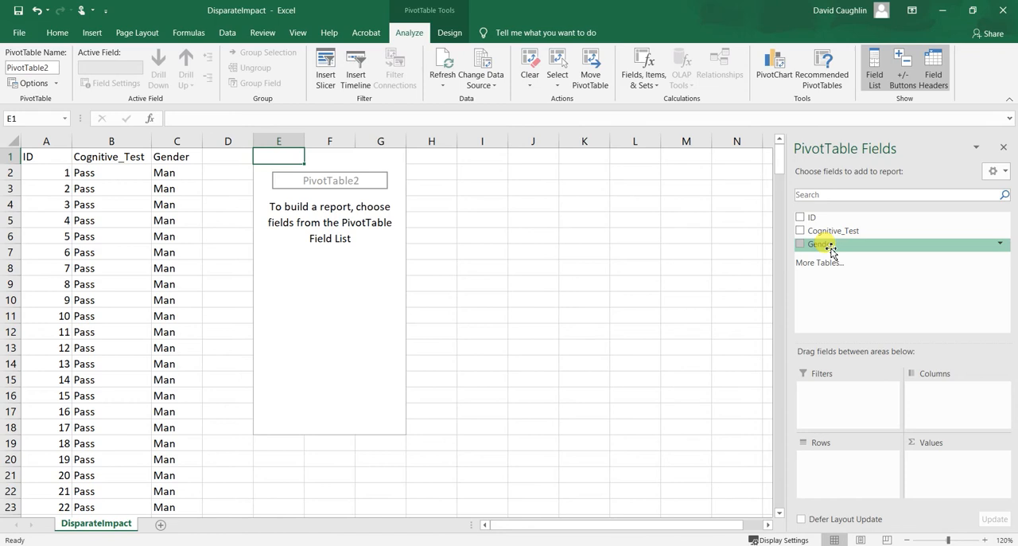
Add the Gender field to the rows of the PivotTable.
left_click_drag(831, 252, 824, 463)
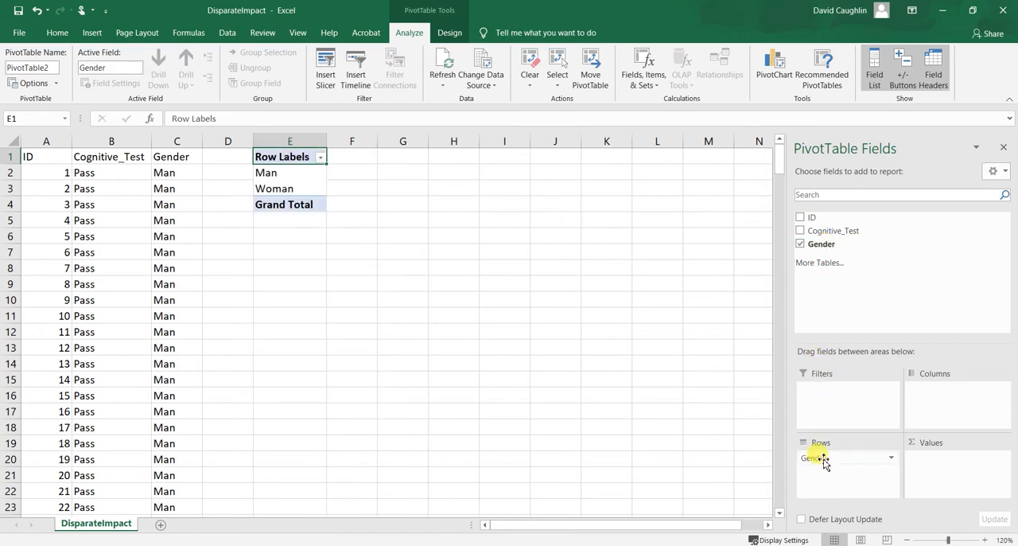
Examine the gender row labels in cells E2 and E3 of the PivotTable.
left_click(284, 175)
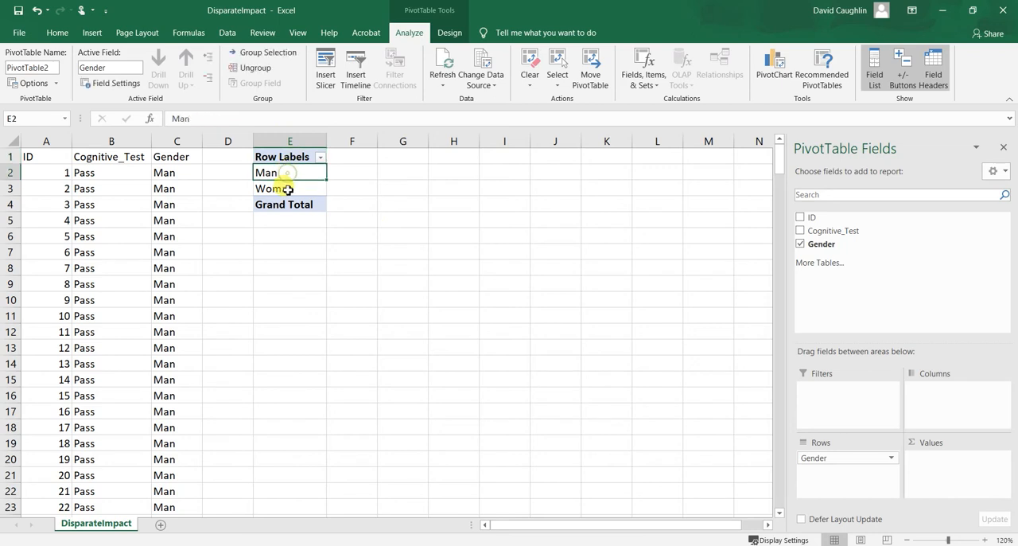
left_click(284, 189)
left_click(289, 169, "ctrl")
left_click(288, 186)
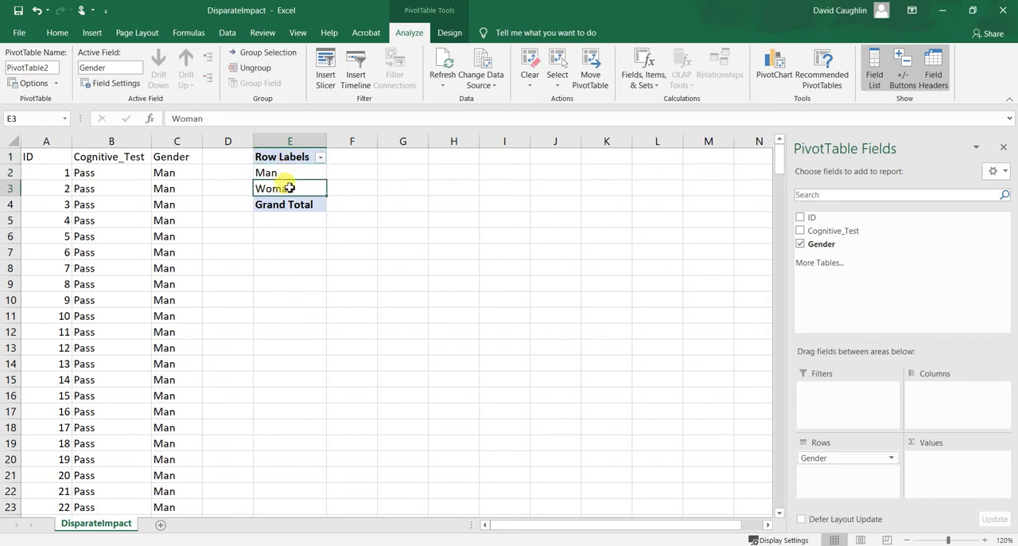
left_click(294, 173)
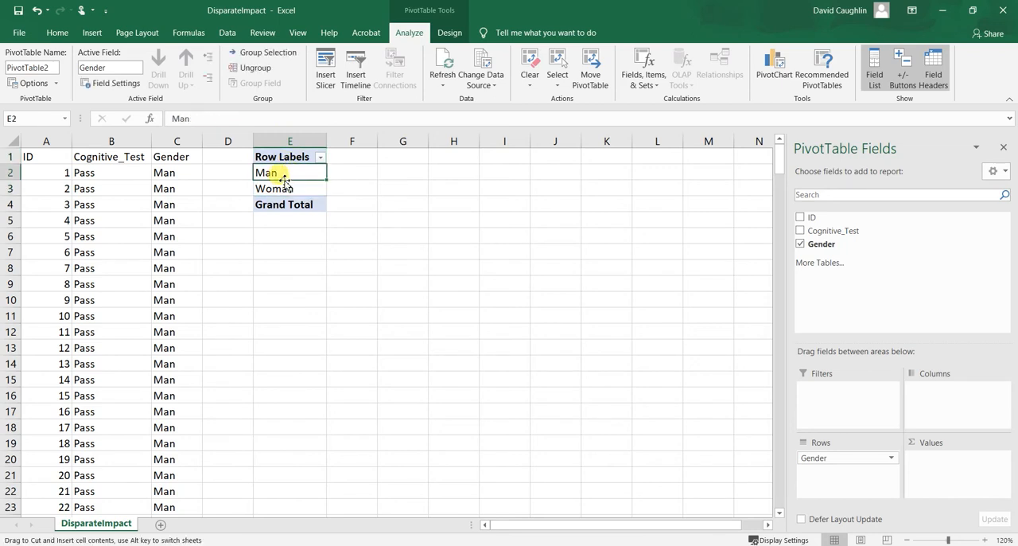
left_click(301, 188)
left_click(300, 173)
left_click(293, 188)
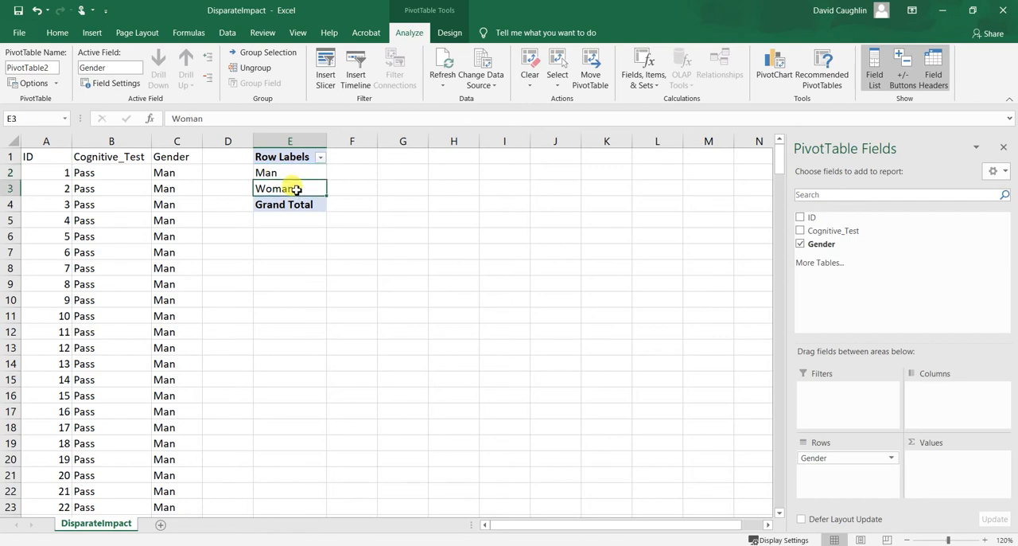
left_click(302, 172)
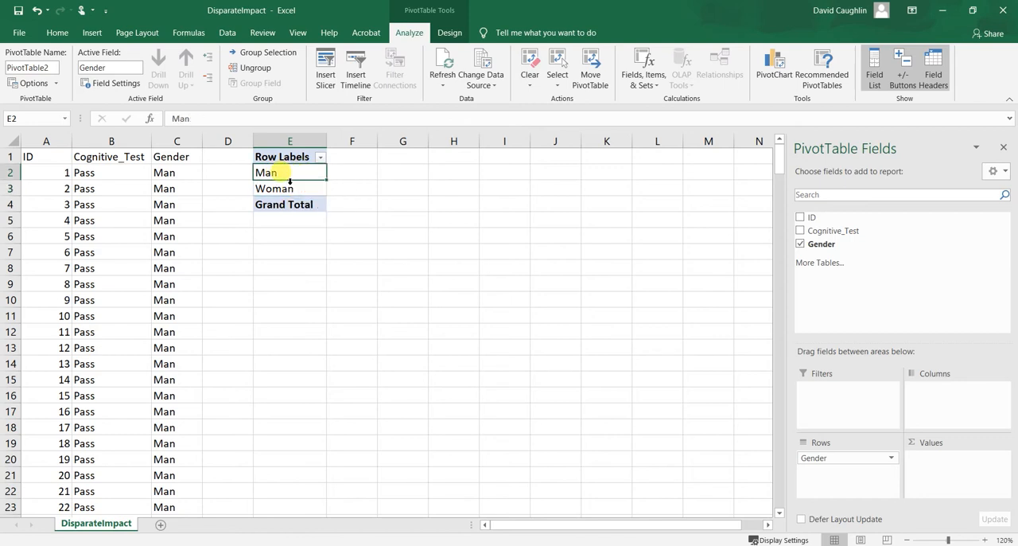
left_click(291, 187)
left_click(297, 175)
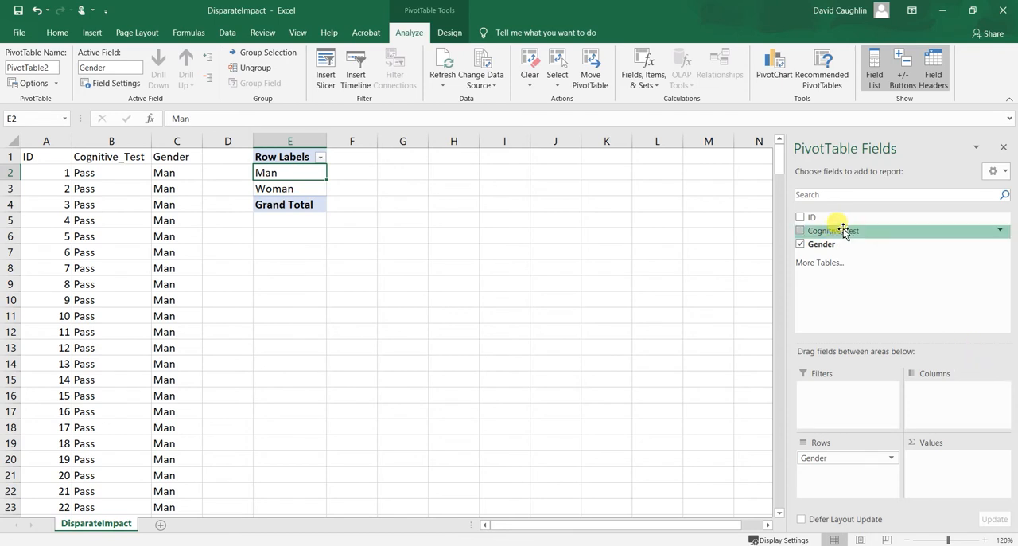
Add the Cognitive_Test field to the columns and the ID field to the values of the PivotTable.
left_click_drag(836, 231, 935, 387)
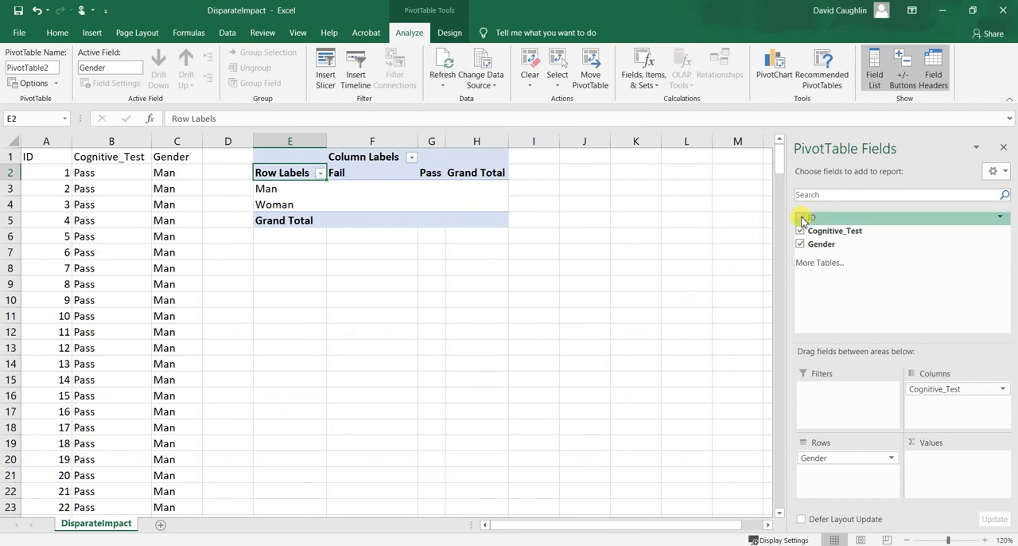
left_click_drag(803, 221, 930, 456)
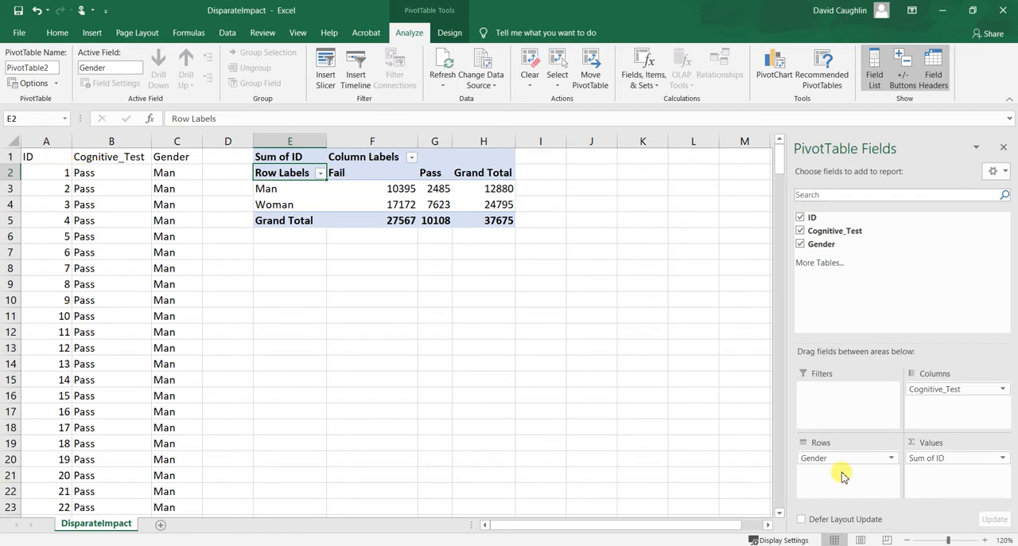
Change the ID value field of the PivotTable to summarize by Count.
left_click(1002, 461)
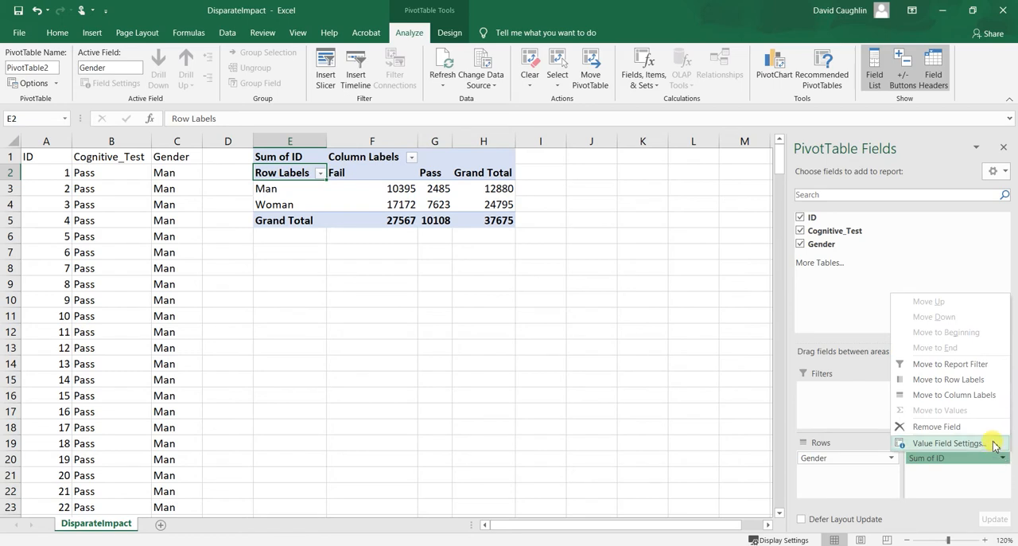
left_click(947, 443)
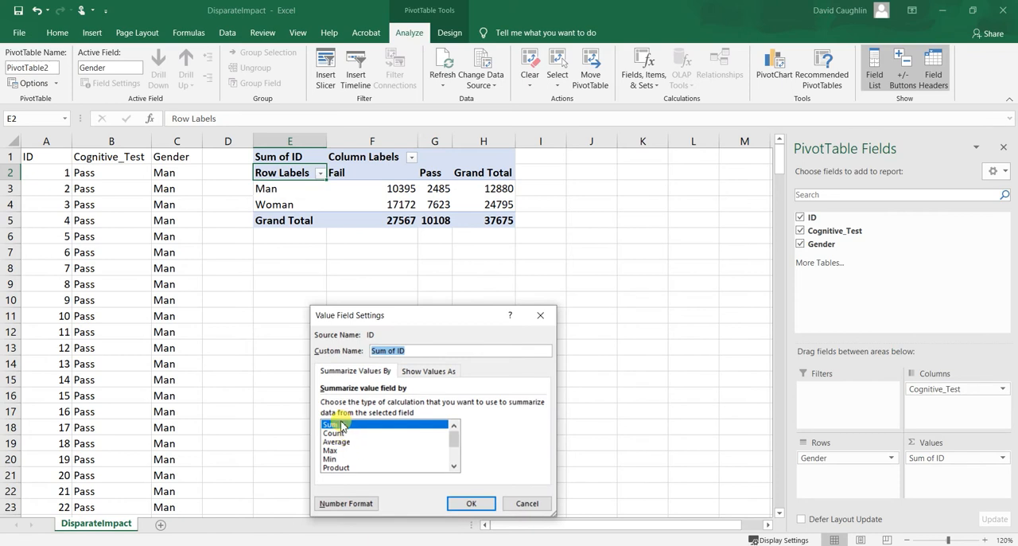
left_click(350, 433)
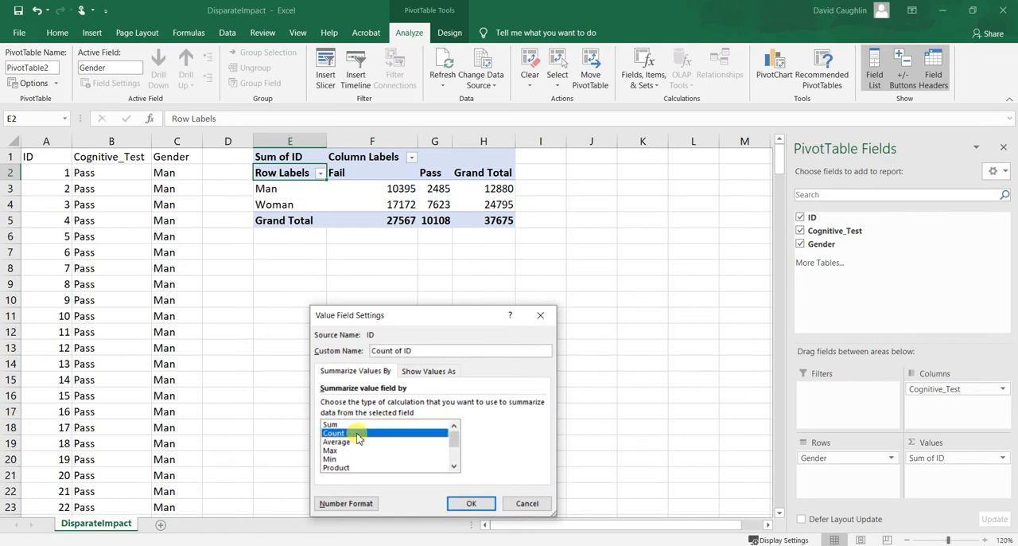
left_click(478, 505)
left_click_drag(397, 192, 432, 205)
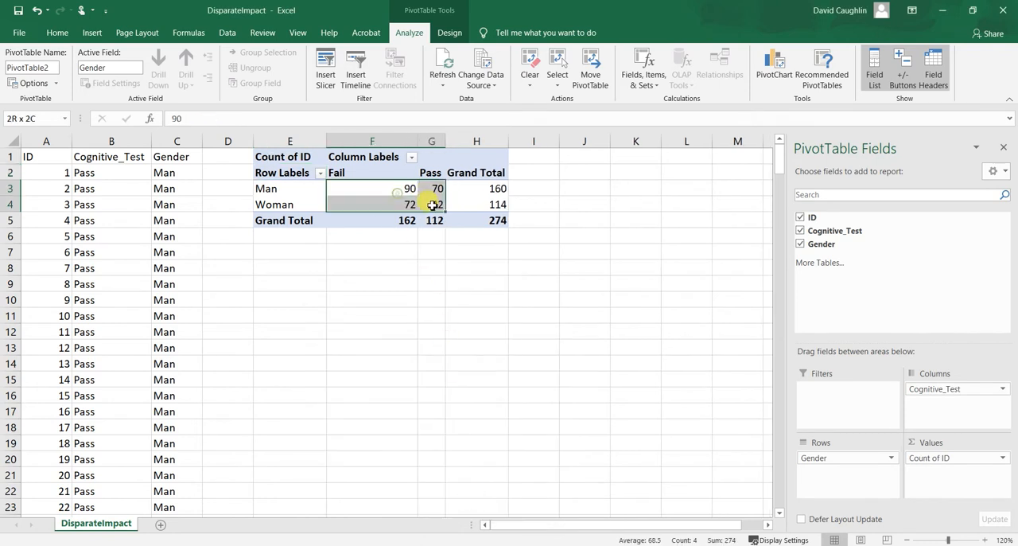
left_click(434, 236)
Sort the PivotTable's Cognitive_Test column labels from Z to A.
left_click(407, 192)
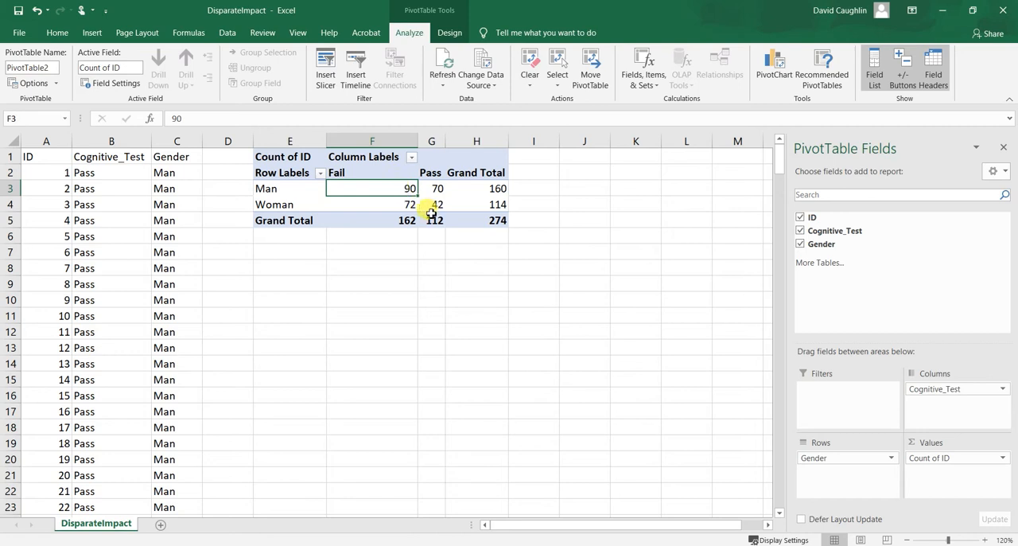
left_click(413, 160)
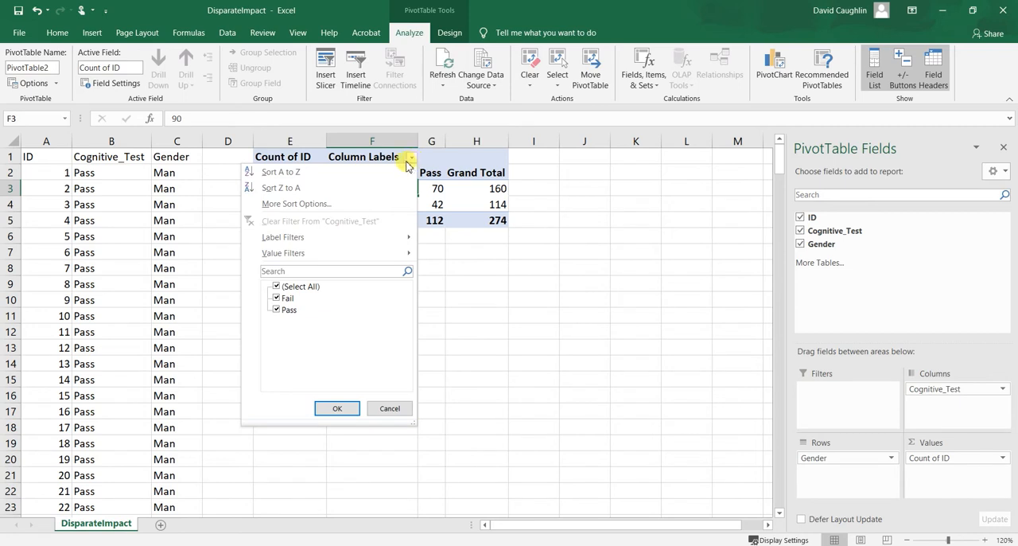
left_click(320, 189)
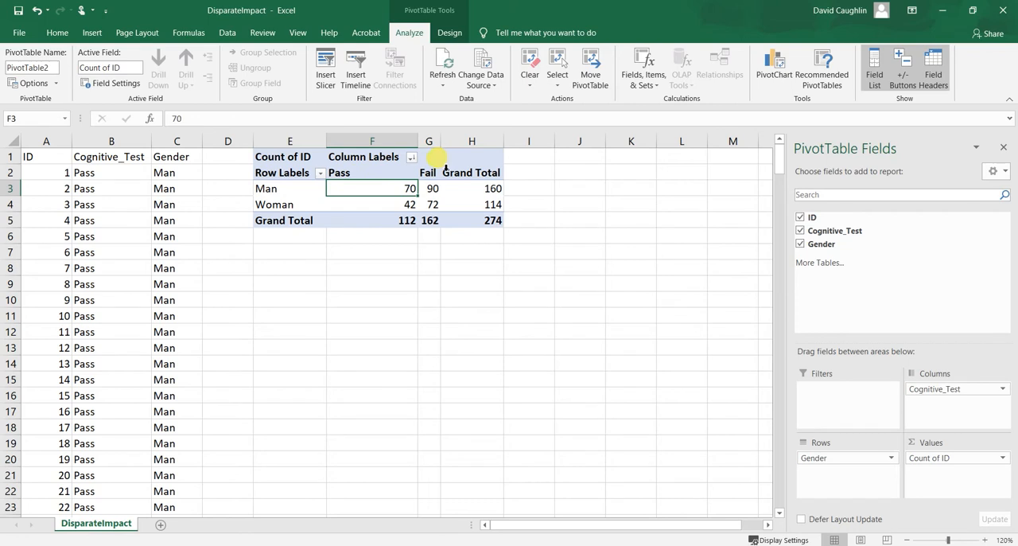
Examine the grand totals for each gender row and each test result column of the PivotTable.
mouse_move(495, 187)
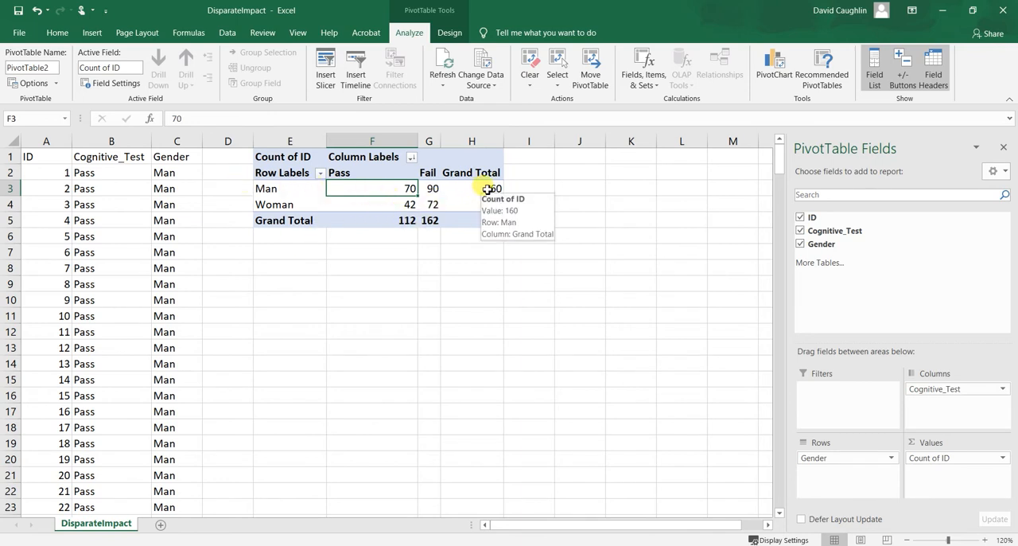
mouse_move(388, 189)
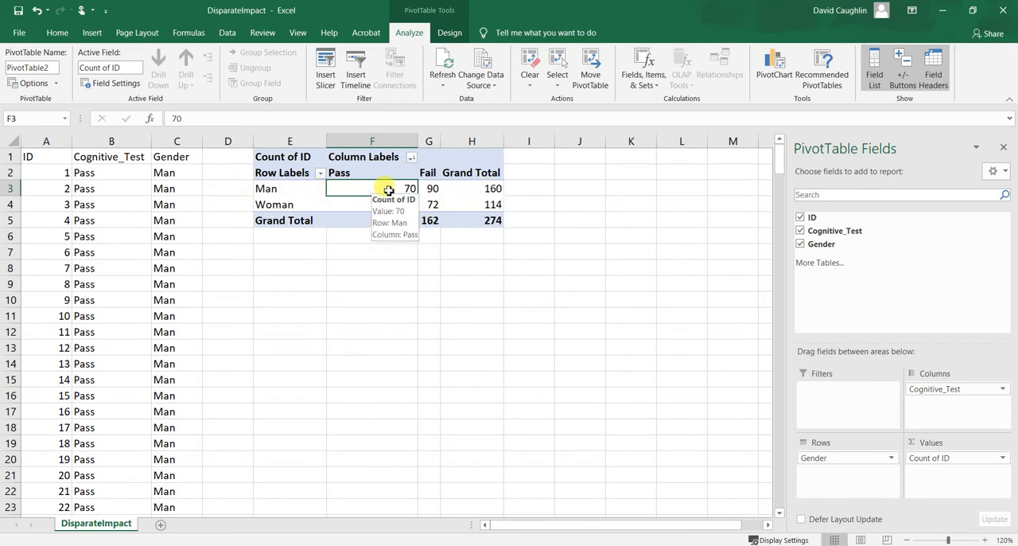
left_click(489, 189)
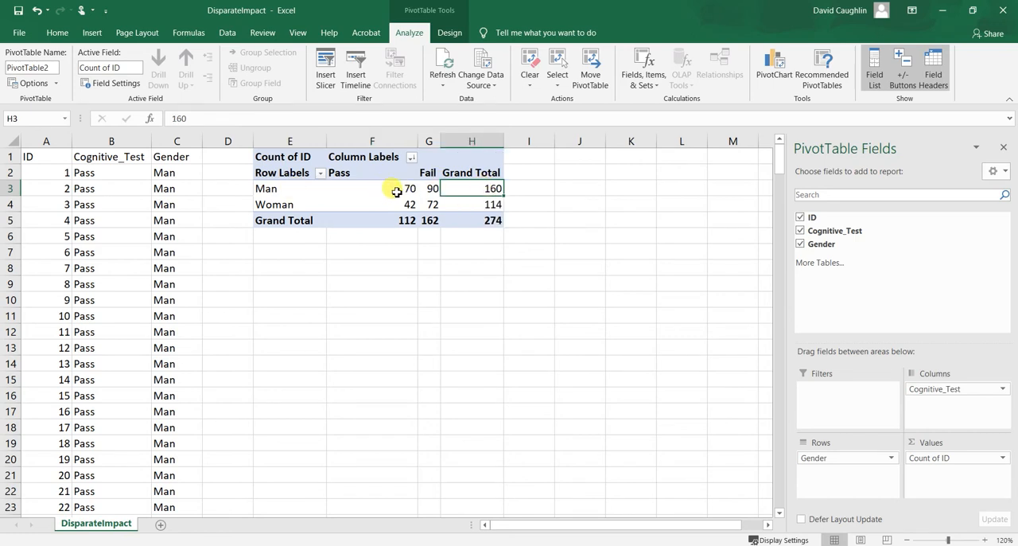
left_click(494, 205)
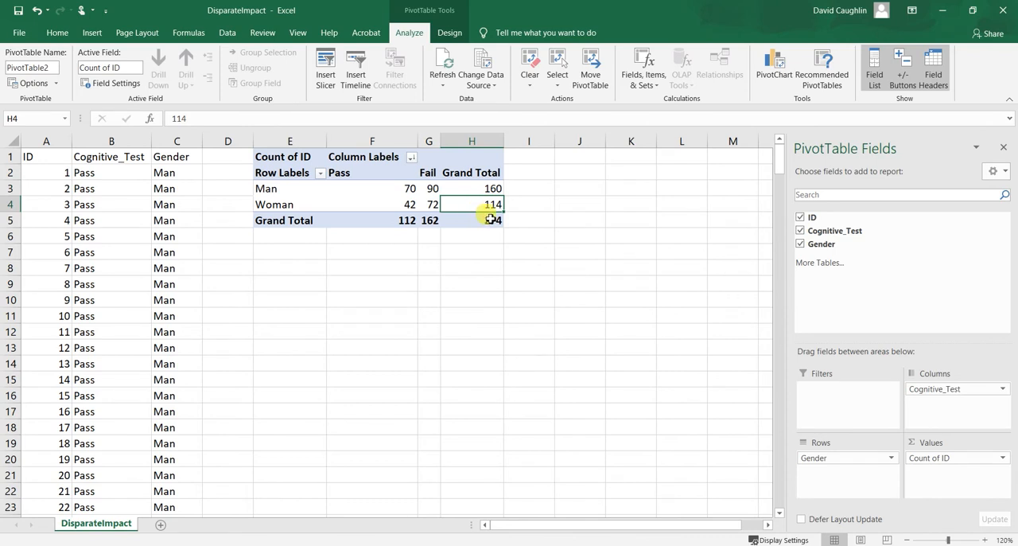
left_click(483, 220)
left_click(400, 220)
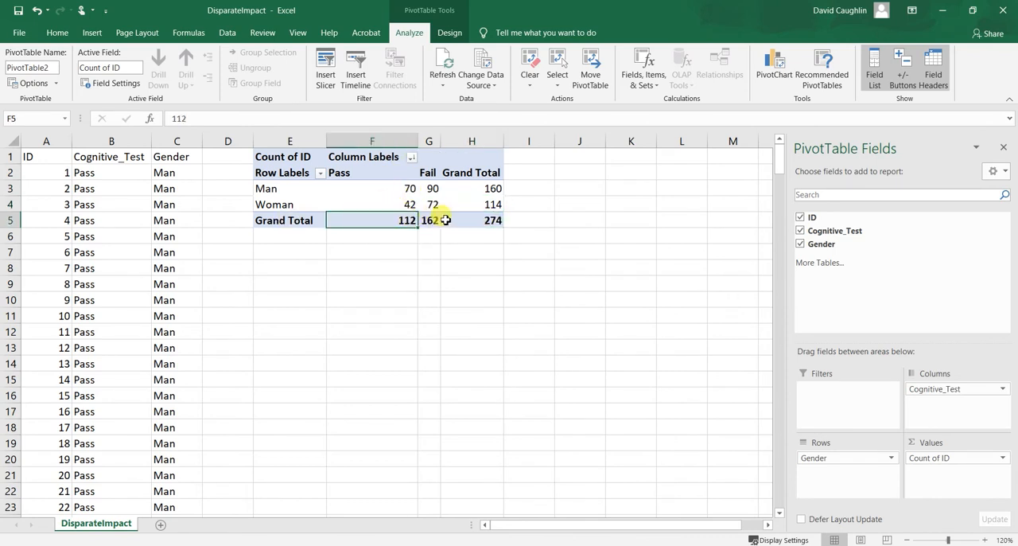
left_click(434, 221)
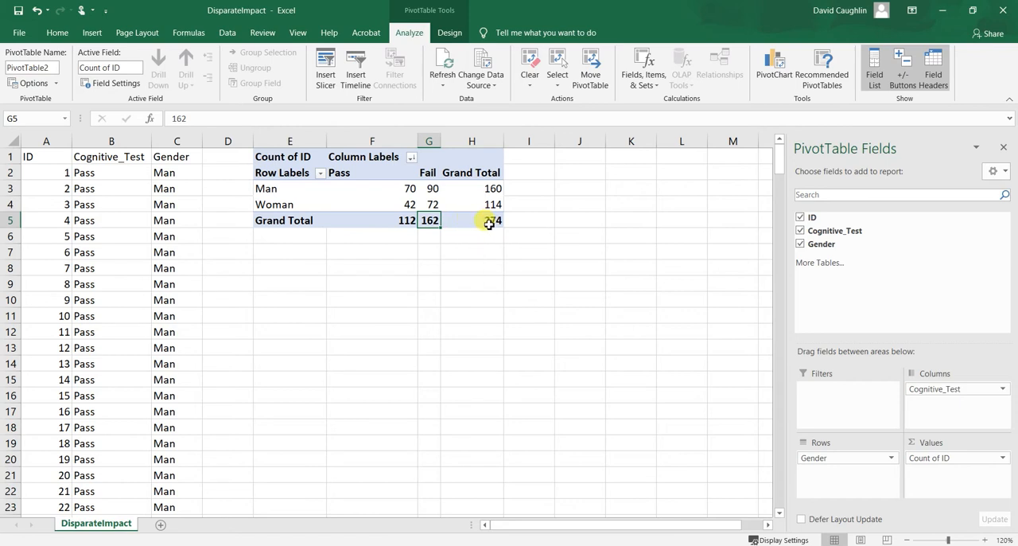
left_click(483, 221)
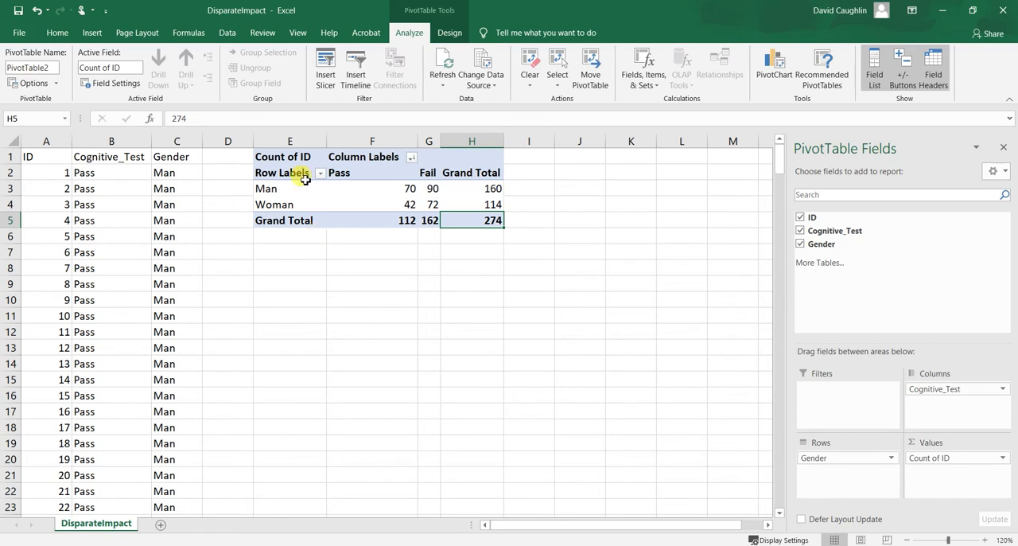
Copy the PivotTable range E1:H5 and paste it as values only at cell E7.
left_click_drag(284, 156, 484, 213)
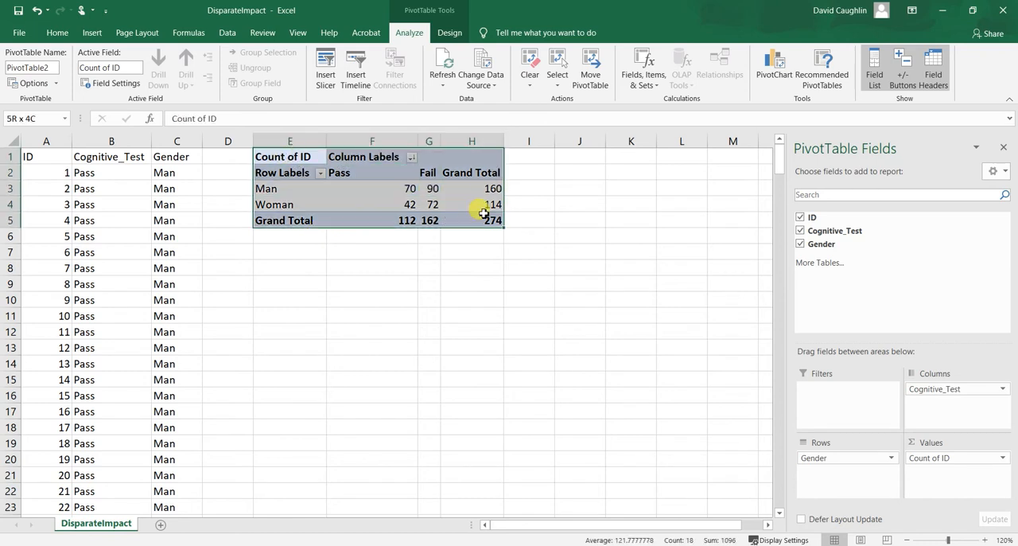
right_click(342, 159)
left_click(373, 168)
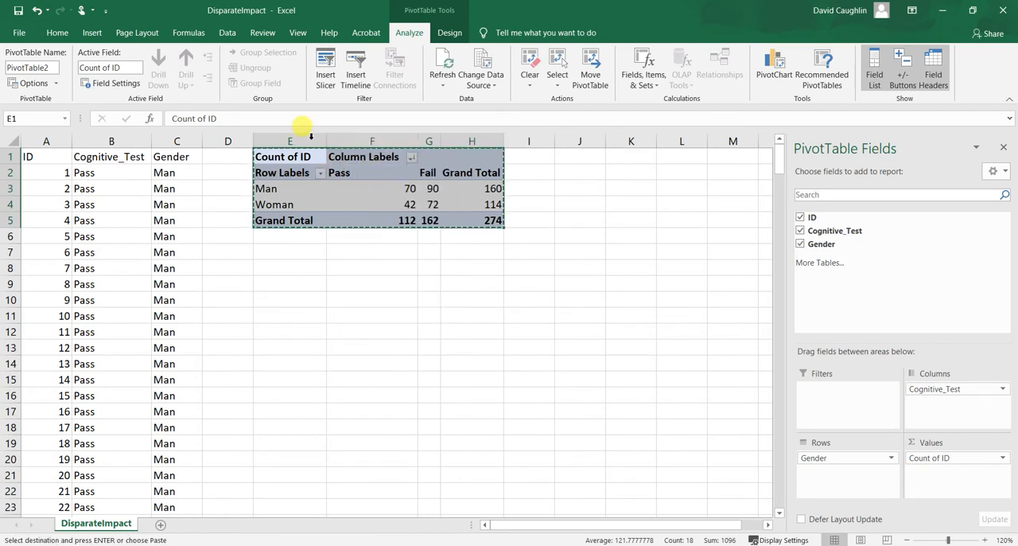
left_click(295, 251)
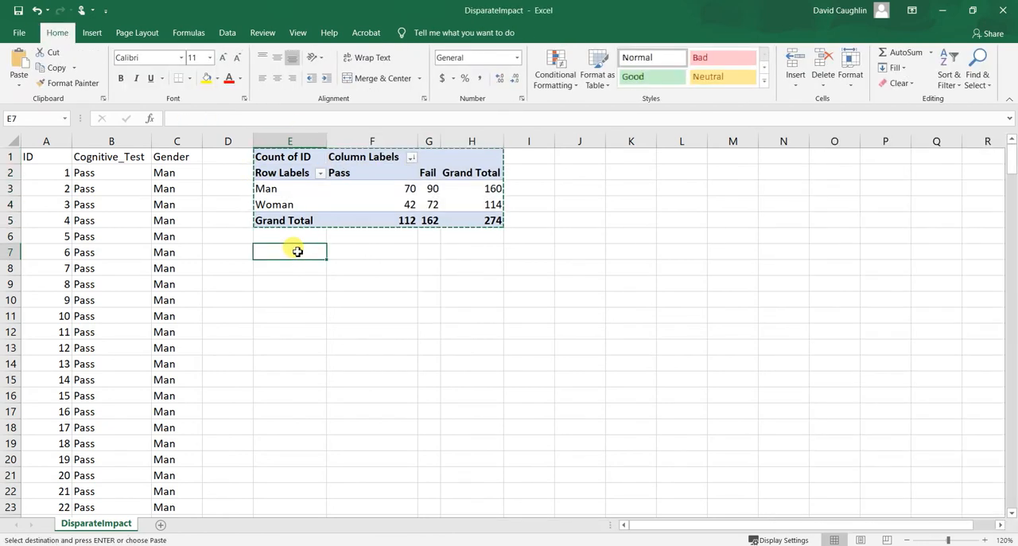
right_click(296, 251)
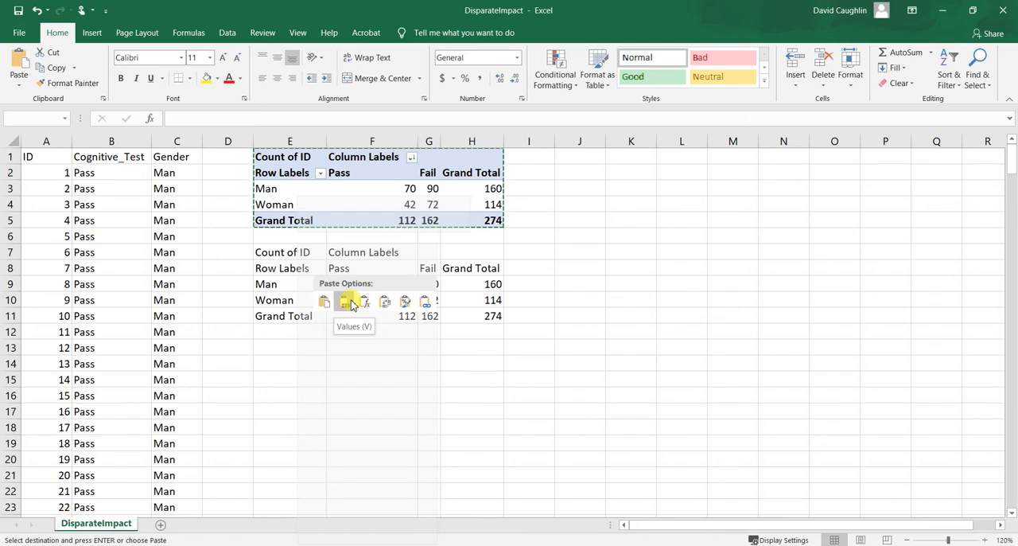
left_click(353, 305)
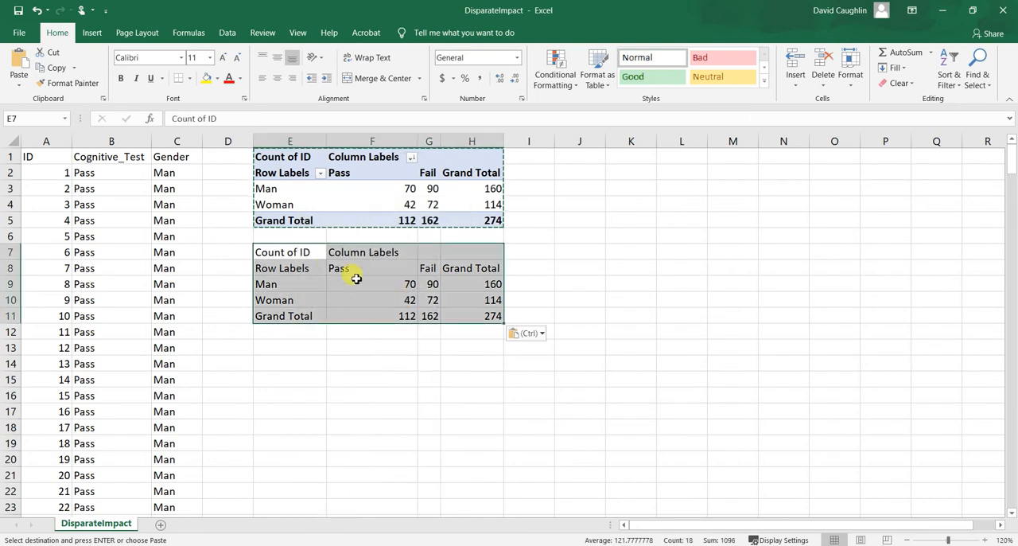
Clear the Column Labels text in F7 and the Count of ID and Row Labels text in E7:E8.
left_click(293, 268)
left_click(296, 252)
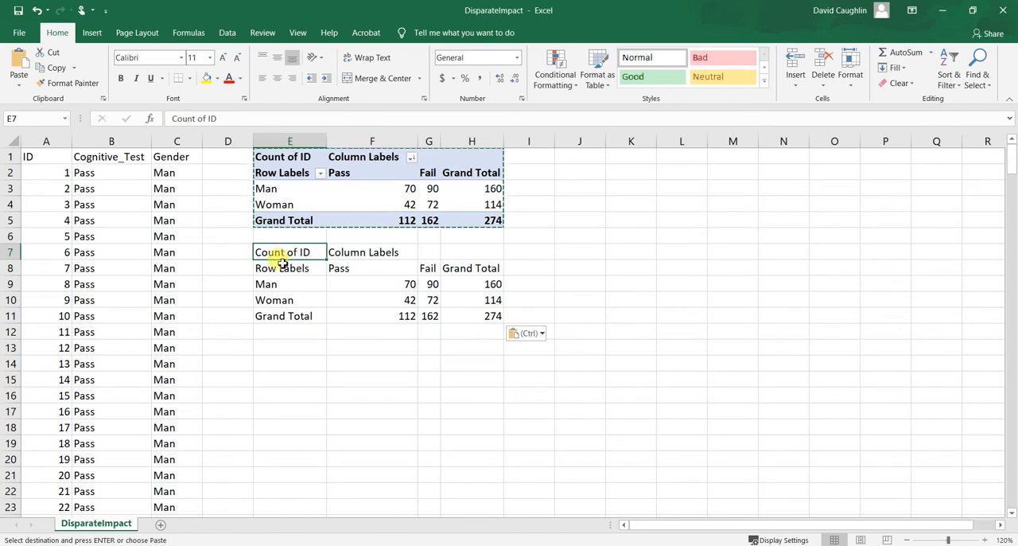
left_click(363, 253)
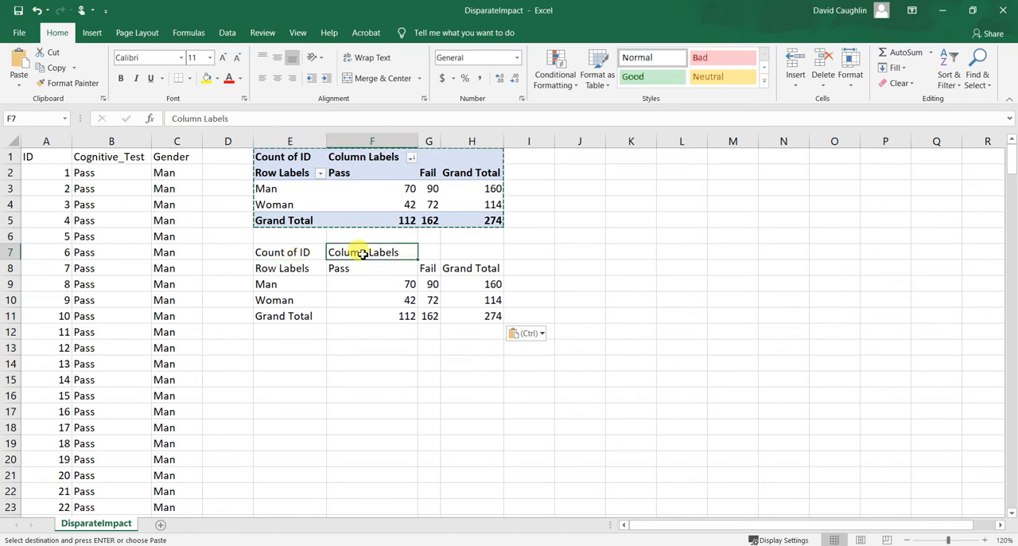
key("Delete")
left_click_drag(283, 252, 289, 265)
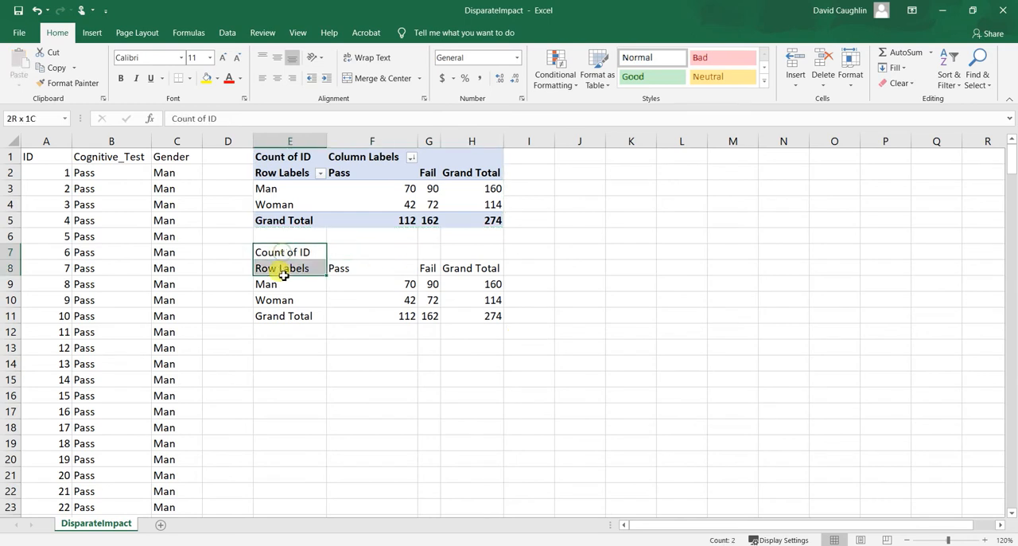
key("Delete")
Enter the title "Observed (Actual)" in cell E7 and make it bold.
left_click(289, 253)
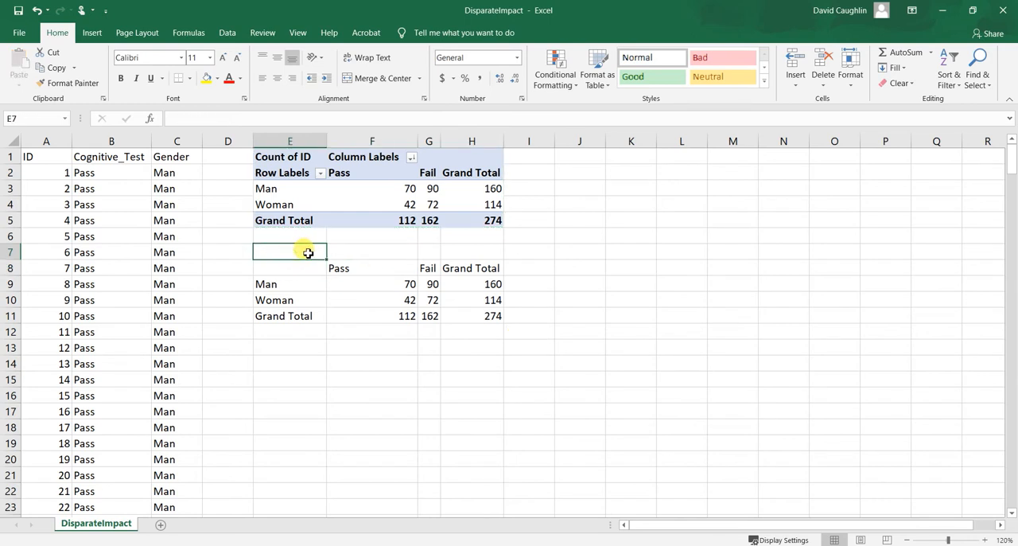
type("Observed")
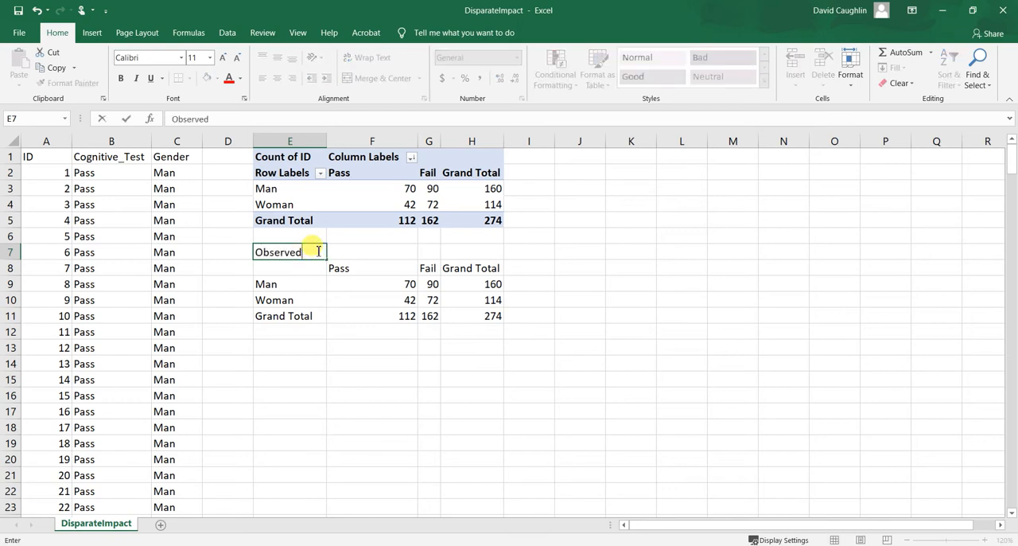
type(" (Actual)")
key("Return")
left_click(295, 251)
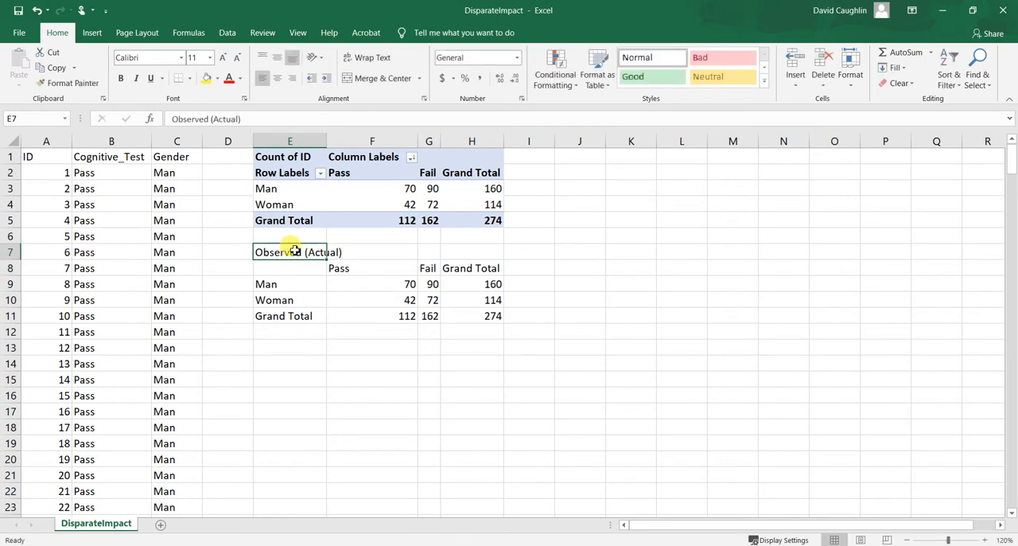
key("ctrl+b")
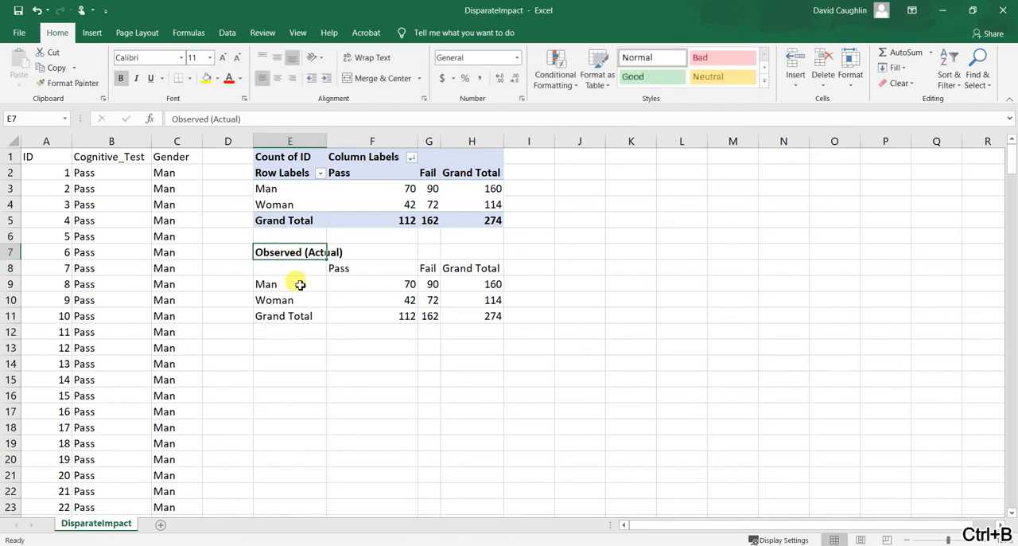
Bold the row labels, column headers, and Grand Total row and column of the pasted table.
left_click_drag(300, 284, 312, 315)
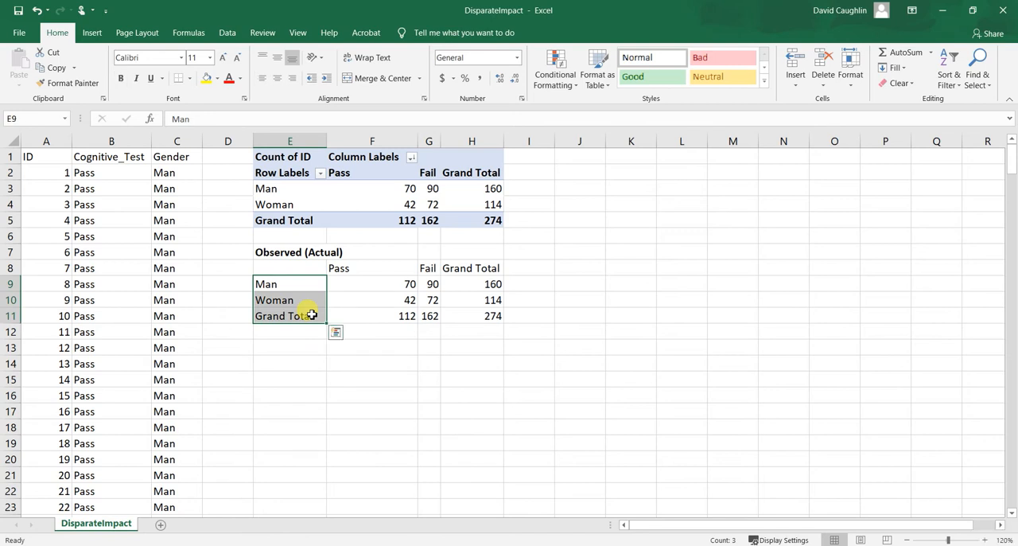
key("ctrl+b")
left_click_drag(385, 316, 501, 316)
left_click_drag(487, 268, 484, 315)
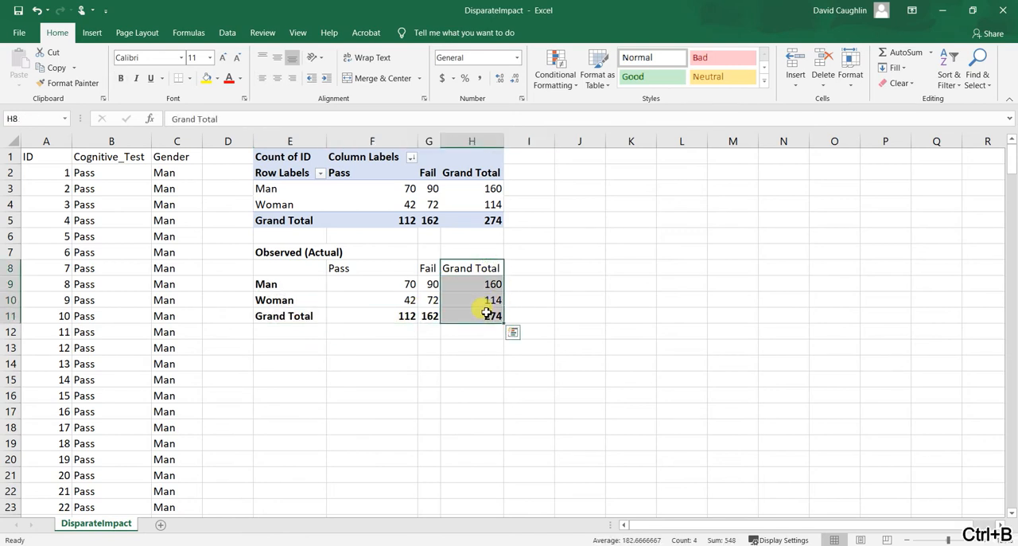
left_click_drag(374, 273, 468, 268)
key("ctrl+b")
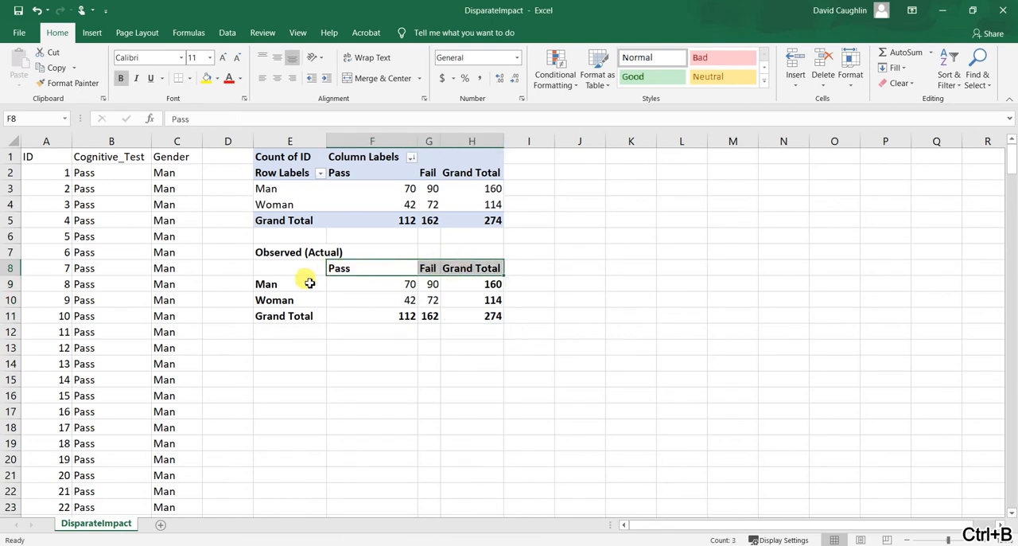
left_click(566, 288)
Apply all borders to the four observed count cells F9:G10.
left_click_drag(393, 284, 436, 306)
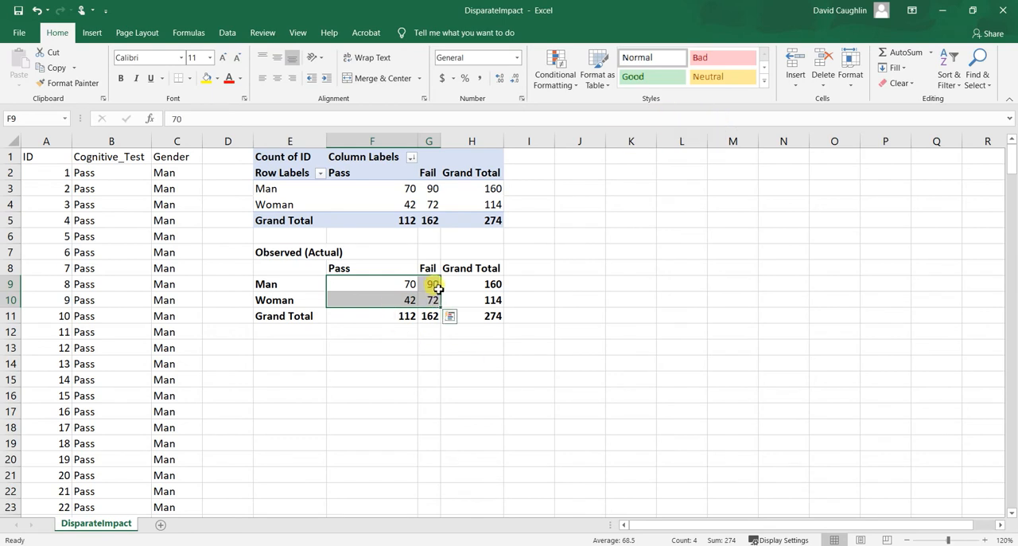
left_click(190, 78)
left_click(244, 193)
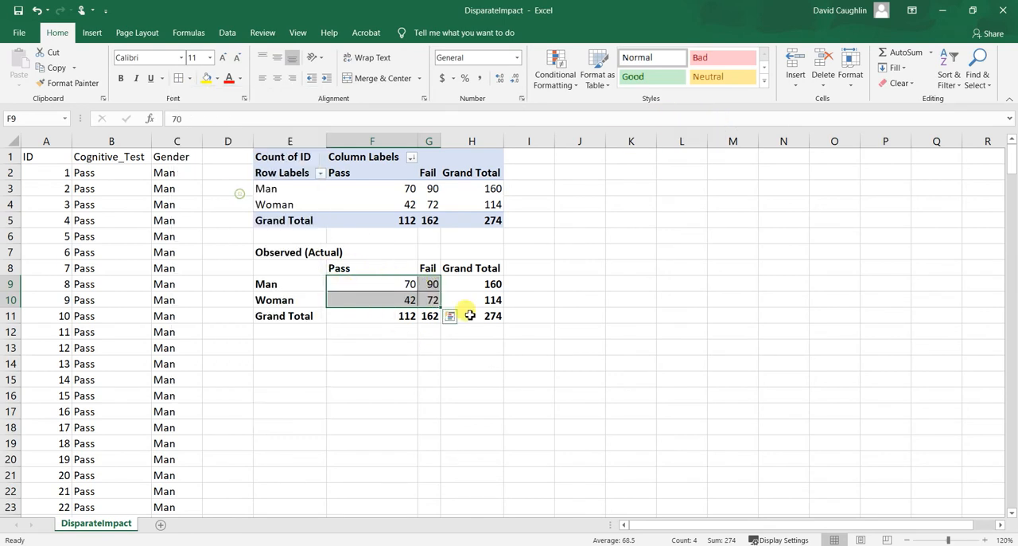
Widen column G to about the same width as the empty columns beside the tables.
left_click_drag(440, 141, 469, 141)
left_click(421, 329)
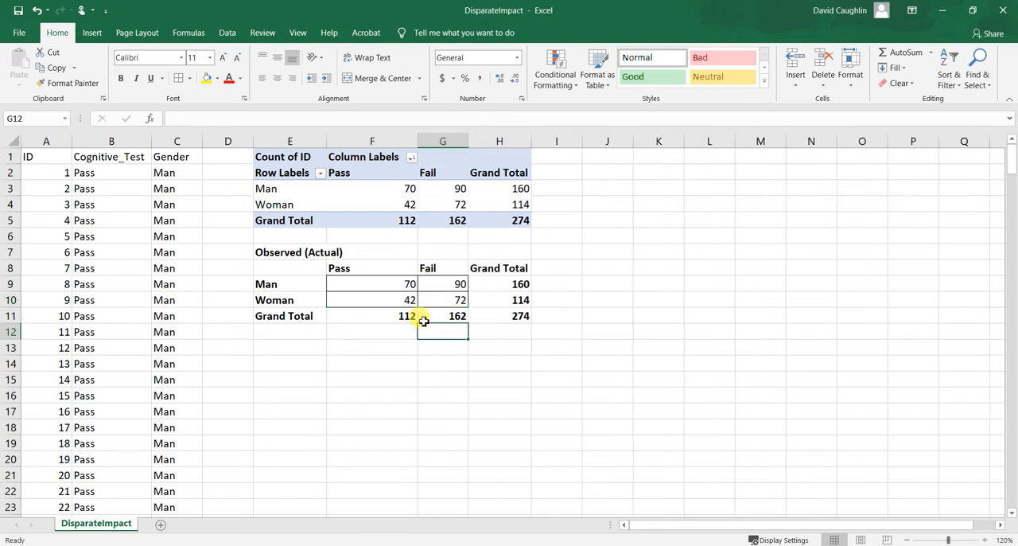
left_click(396, 284)
left_click(455, 296)
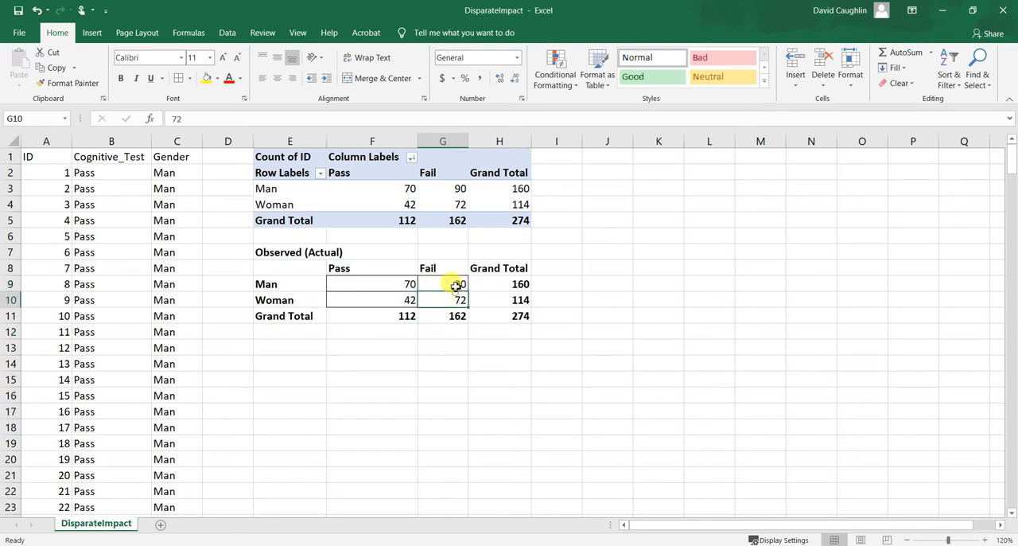
left_click(454, 284)
left_click(407, 284)
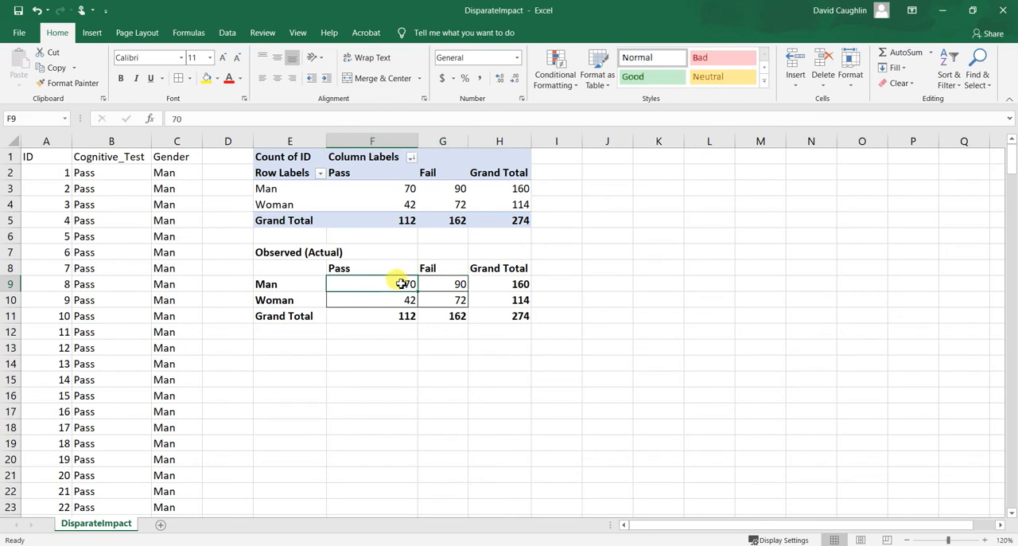
left_click(455, 283)
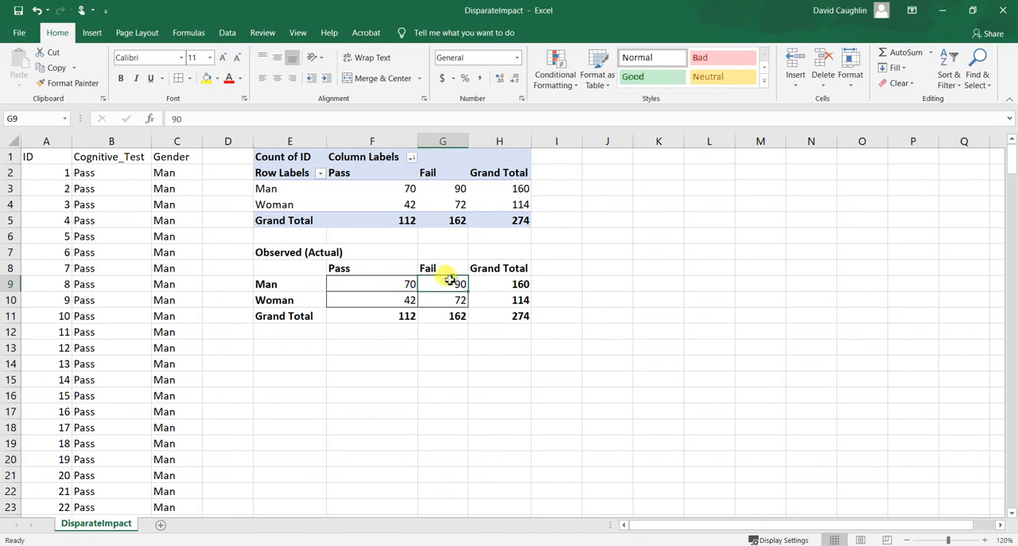
left_click(386, 299)
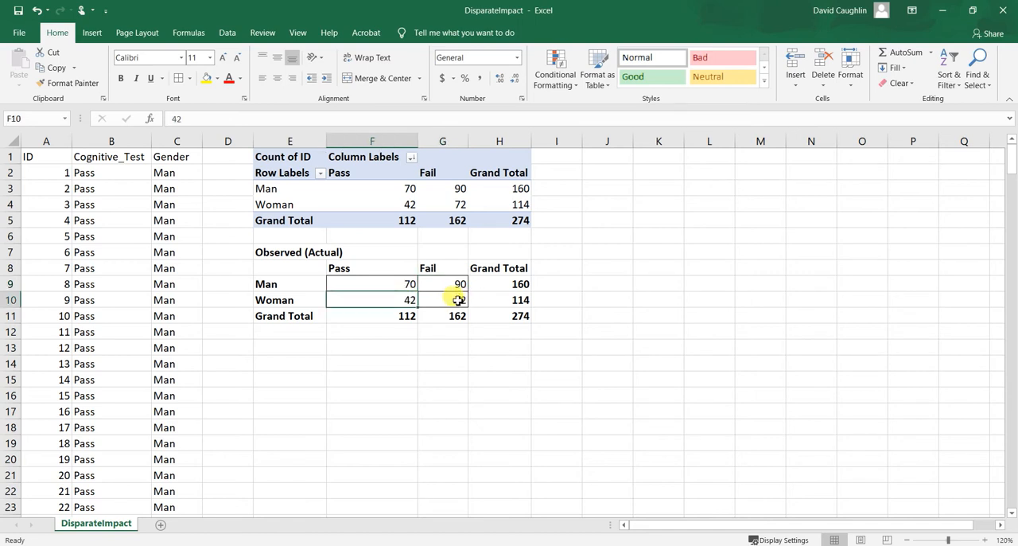
left_click(458, 300)
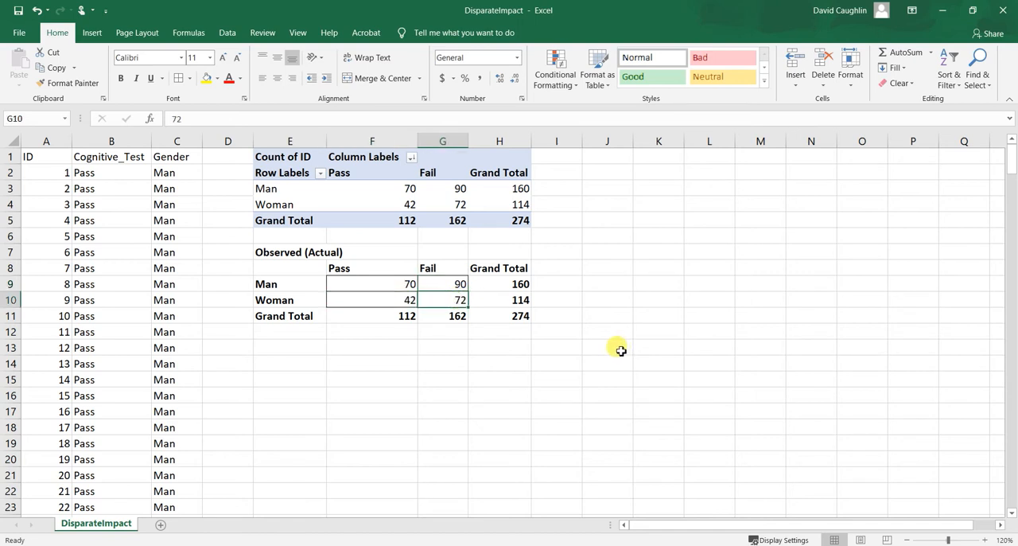
left_click(589, 331)
Enter the heading "4/5ths Rule" in cell E13 below the observed counts table and make it bold.
left_click(287, 348)
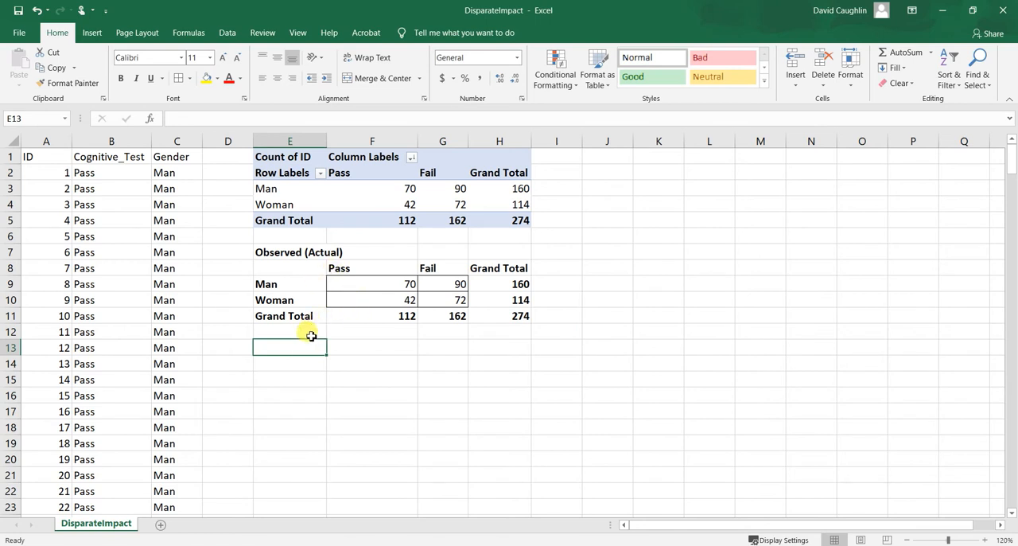
type("4")
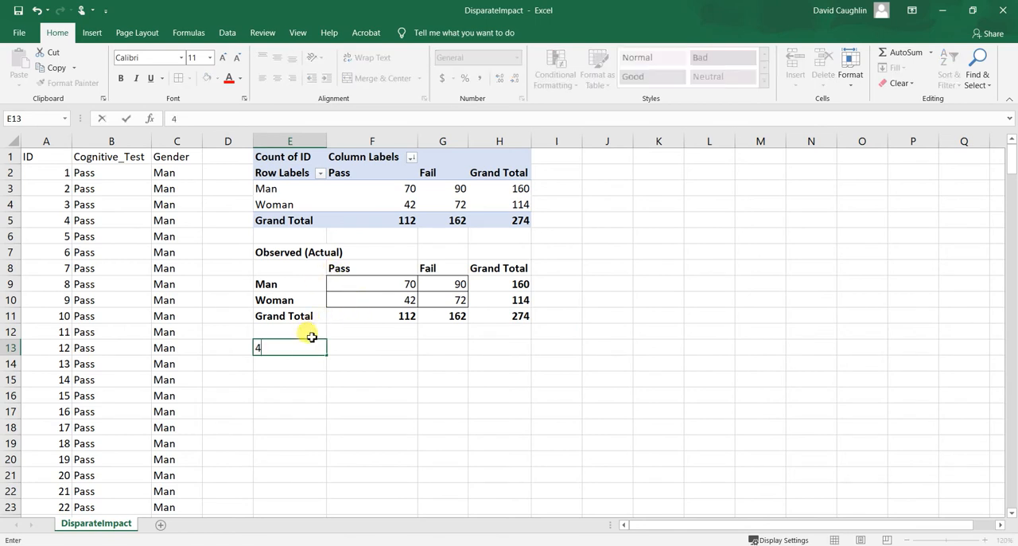
type("/5ths Rule")
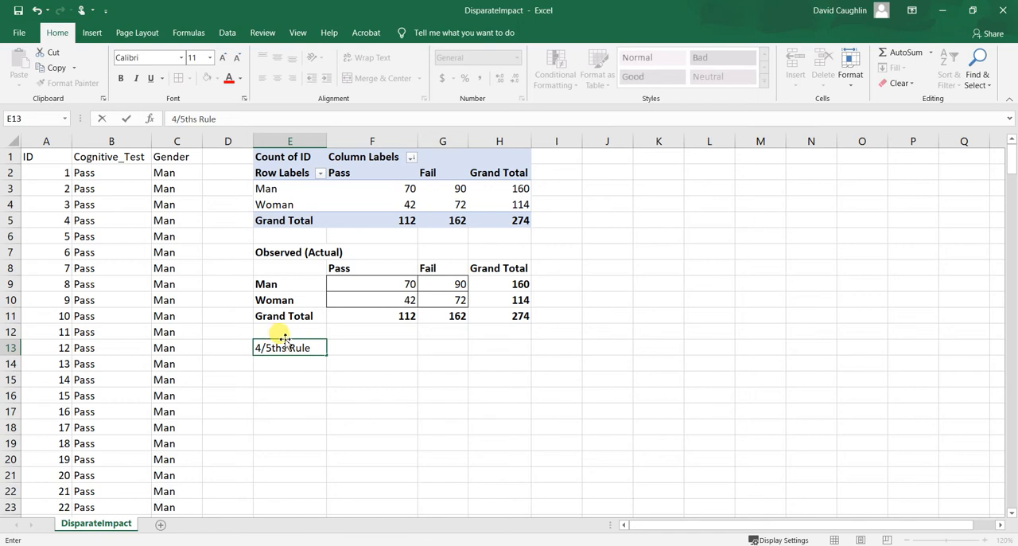
key("Return")
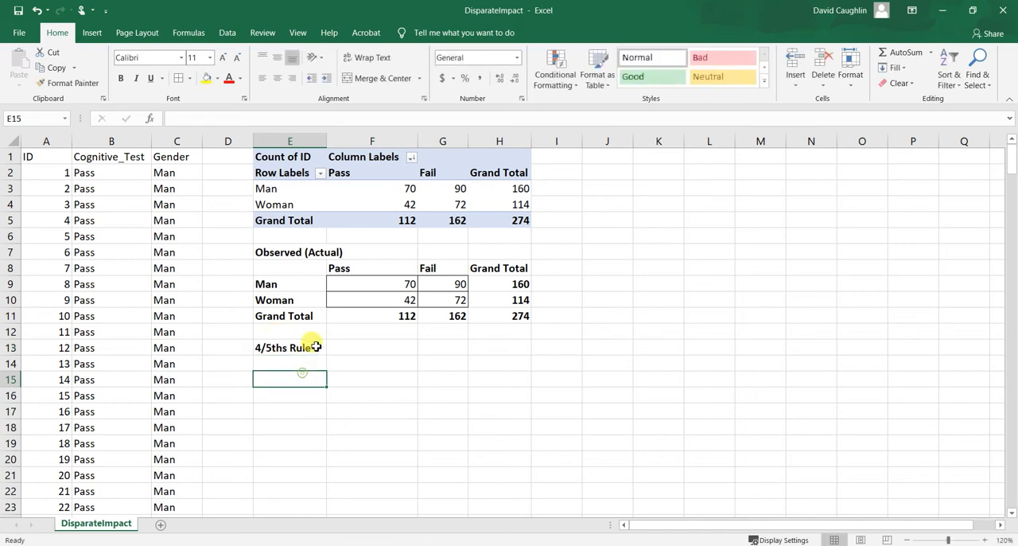
left_click(307, 344)
key("ctrl+b")
Enter the label "SR = Selection Ratio" in cell E14 beneath the 4/5ths Rule heading.
left_click(287, 365)
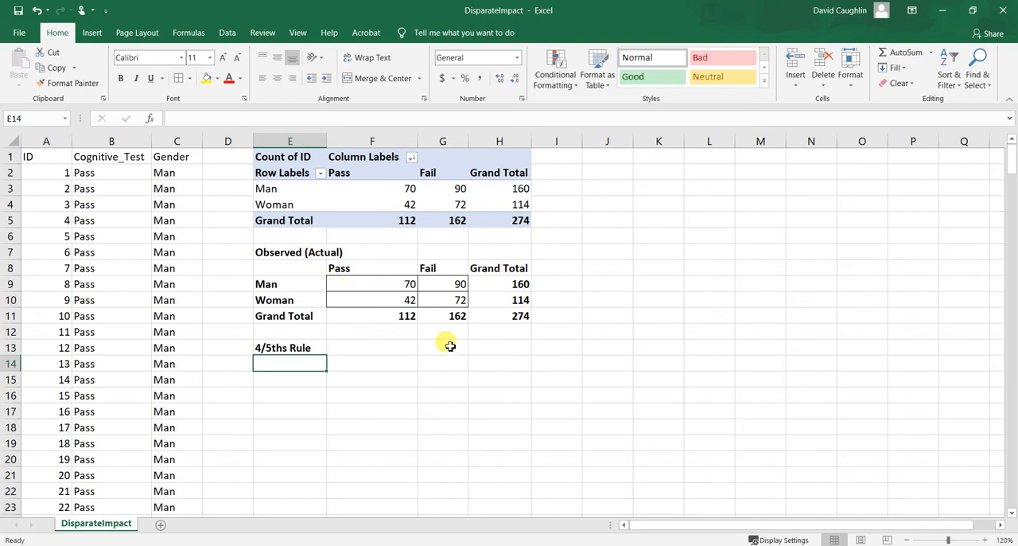
type("SR")
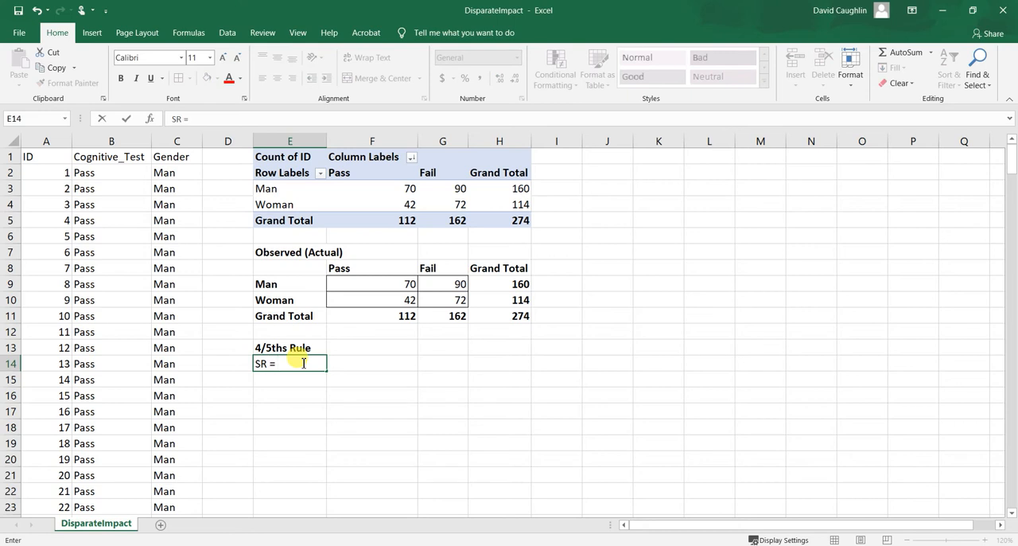
type("= Selection R")
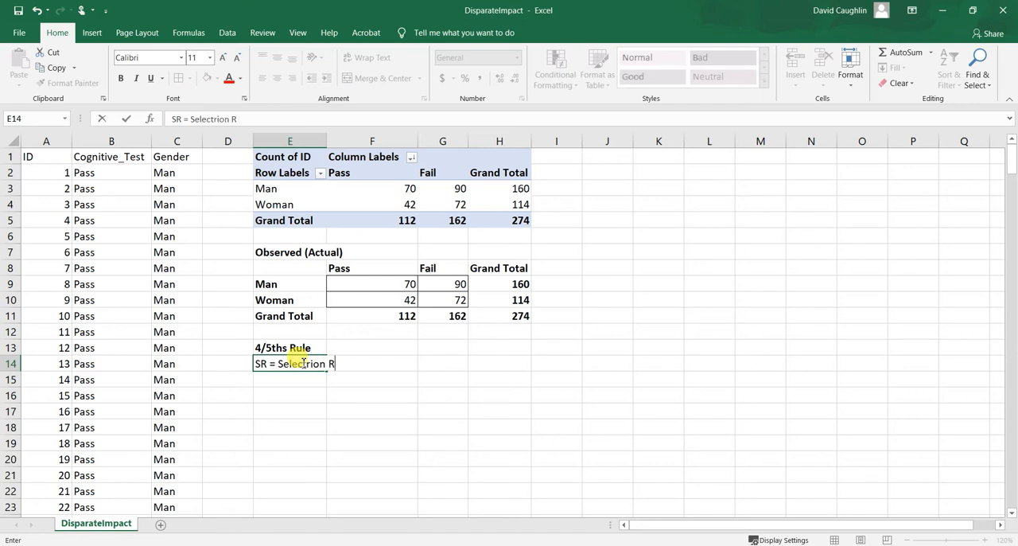
key("BackSpace")
key("BackSpace")
key("BackSpace")
key("BackSpace")
key("BackSpace")
type("ion Ratio")
key("Return")
left_click(295, 362)
left_click(299, 379)
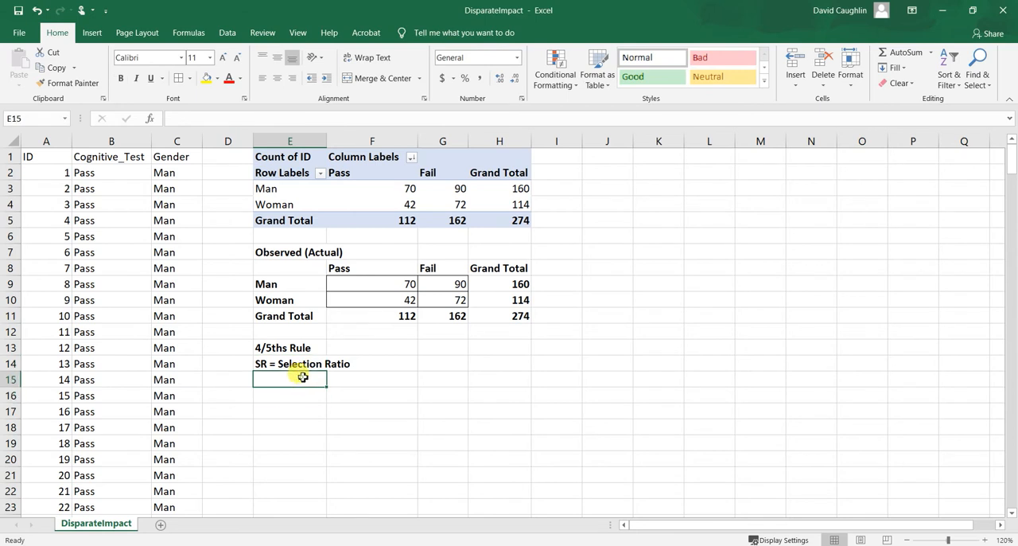
Enter the labels "Man SR:" in cell E15 and "Woman SR:" in cell E16.
left_click(309, 367)
left_click(310, 375)
type("Man SR:")
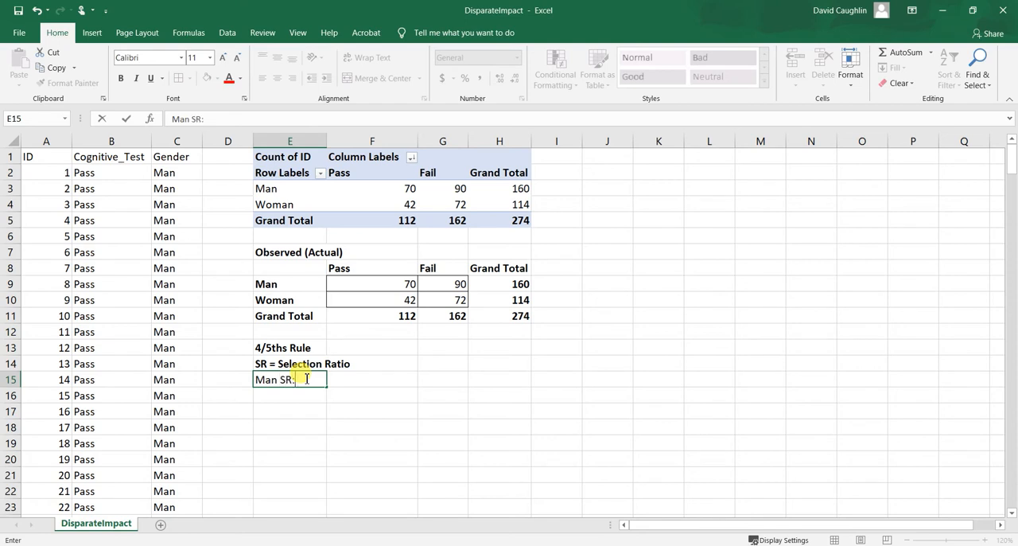
key("Return")
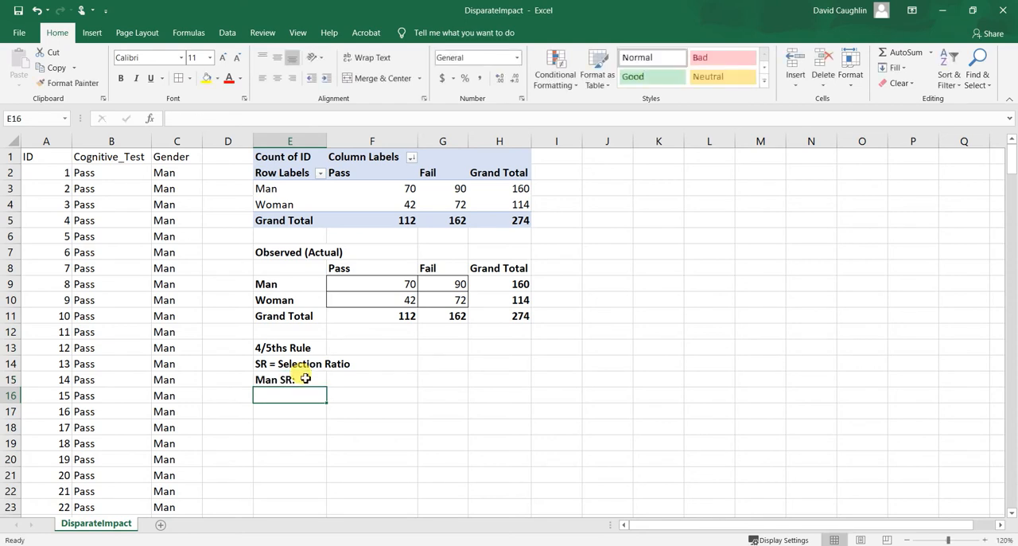
type("Woman SR:")
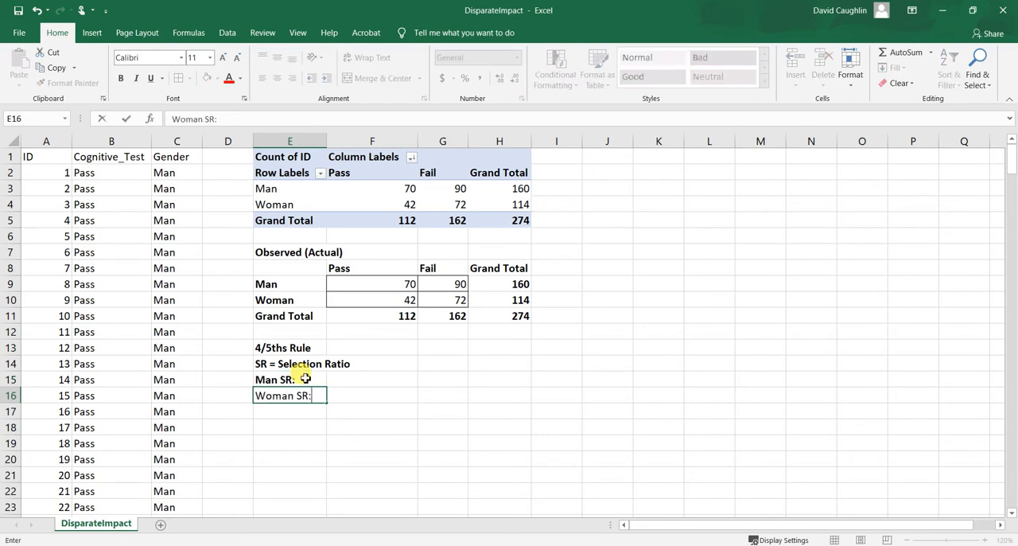
key("Tab")
Calculate the men's selection ratio in cell F15 with the formula =F9/H9.
left_click(371, 377)
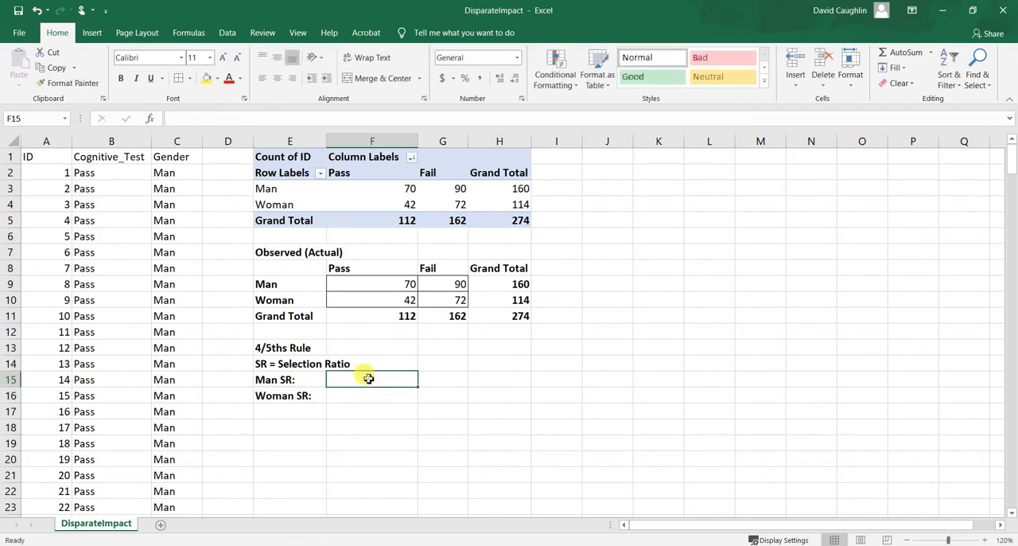
left_click(364, 391)
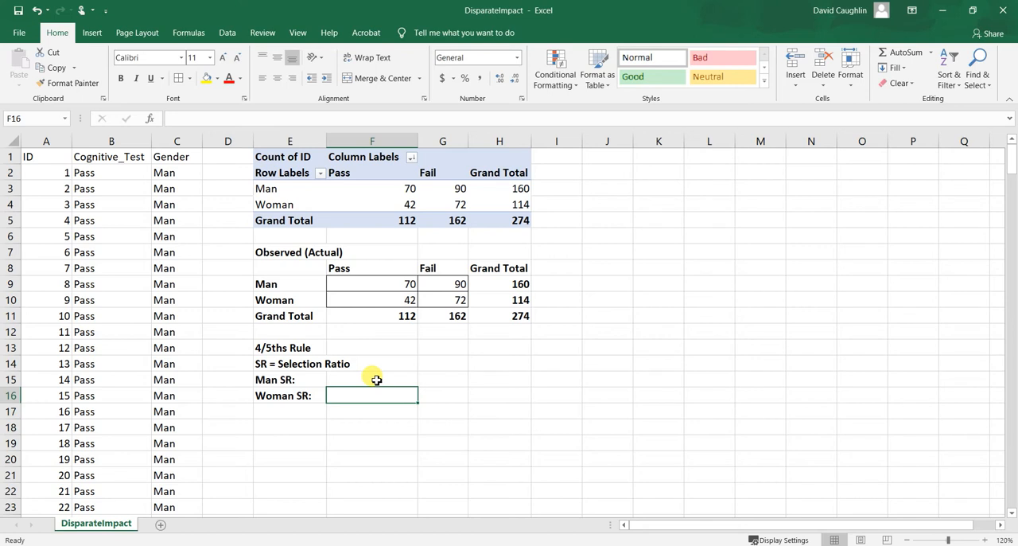
left_click(375, 380)
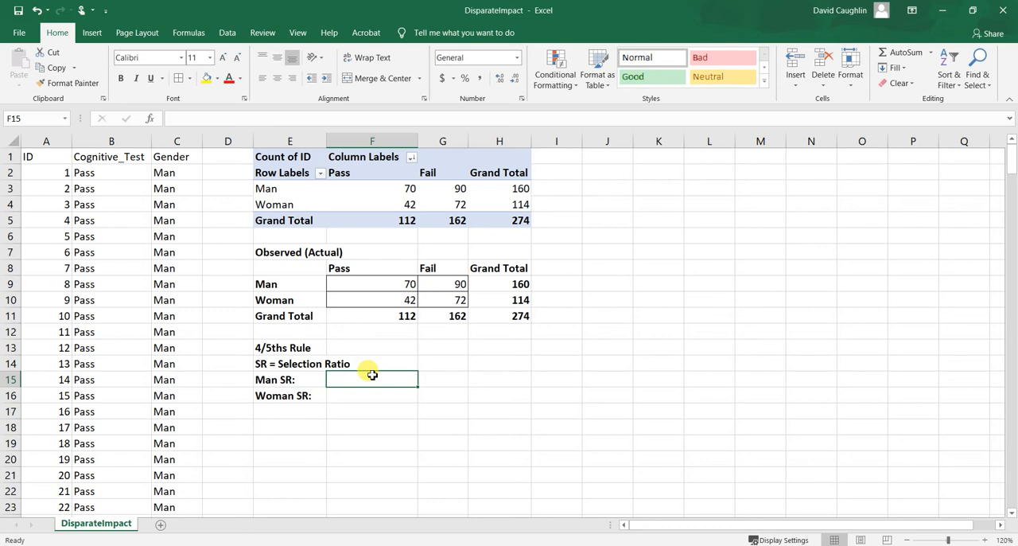
type("=")
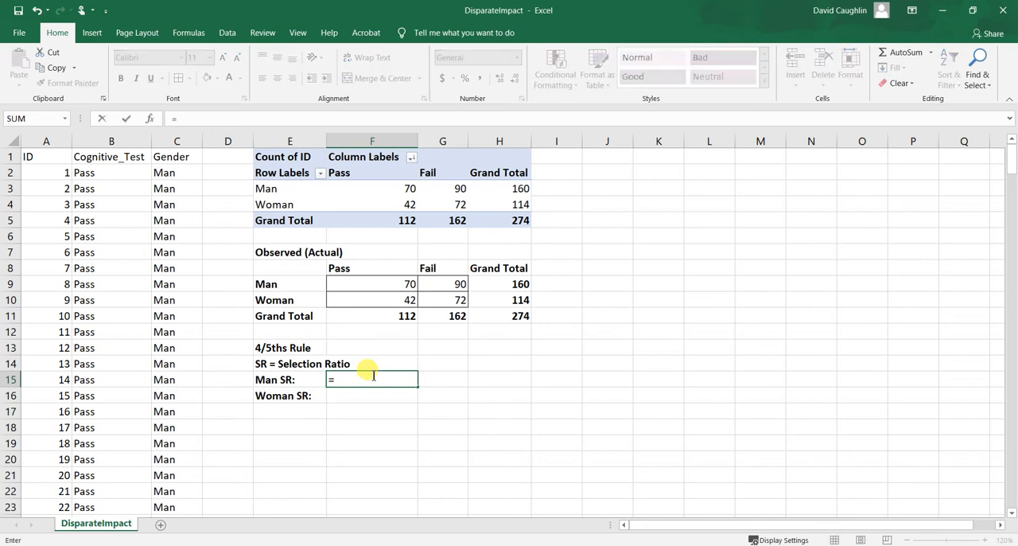
left_click(401, 286)
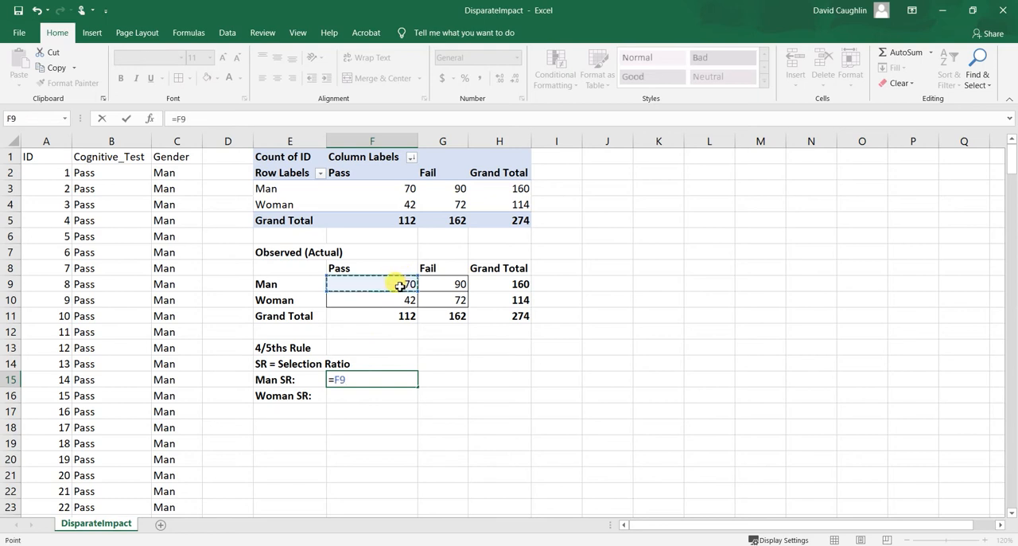
type("/")
left_click(490, 283)
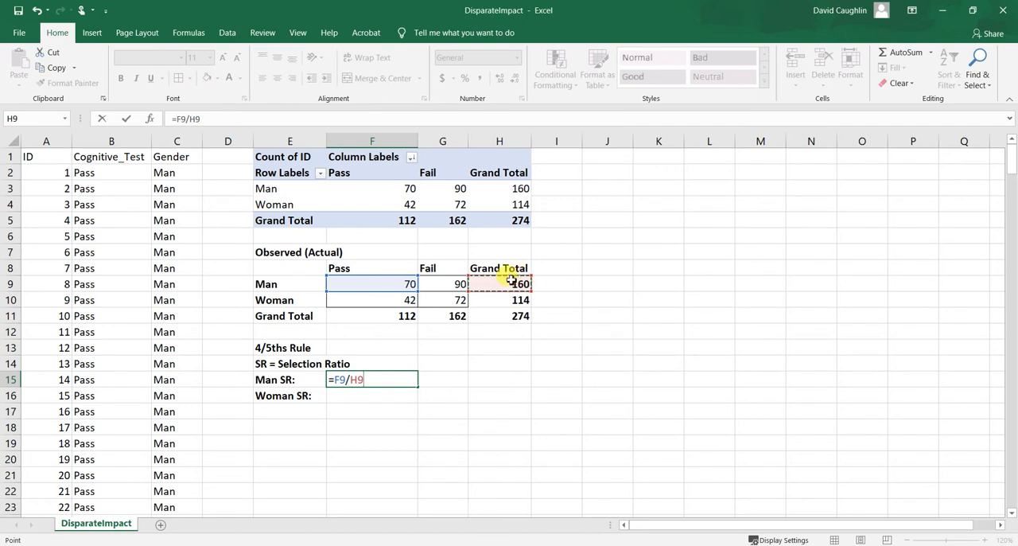
left_click(378, 378)
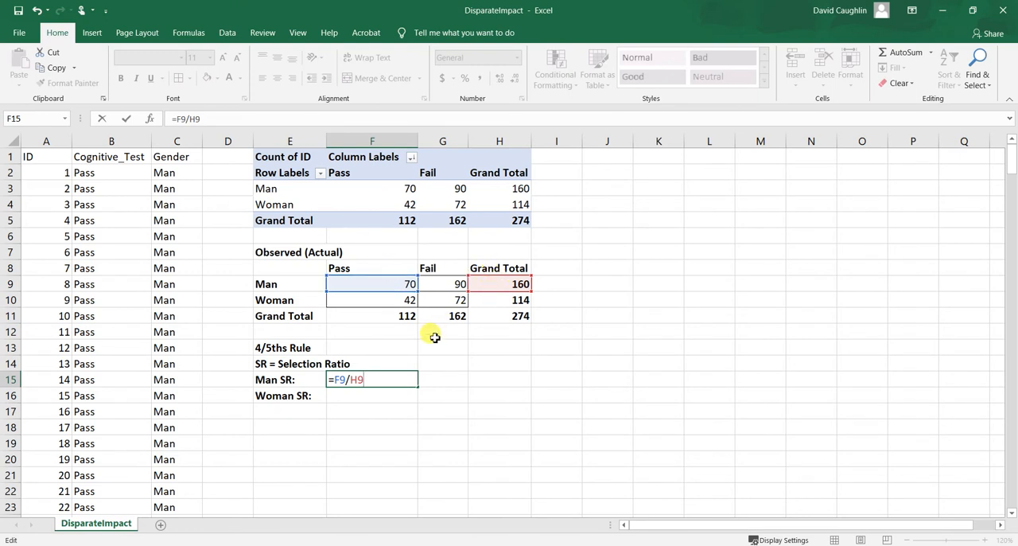
key("Return")
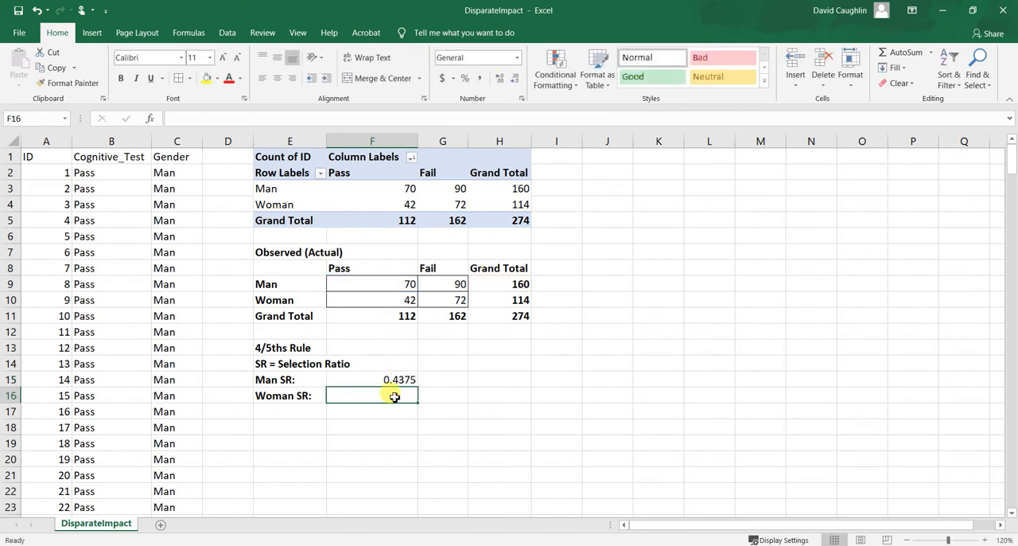
left_click(400, 380)
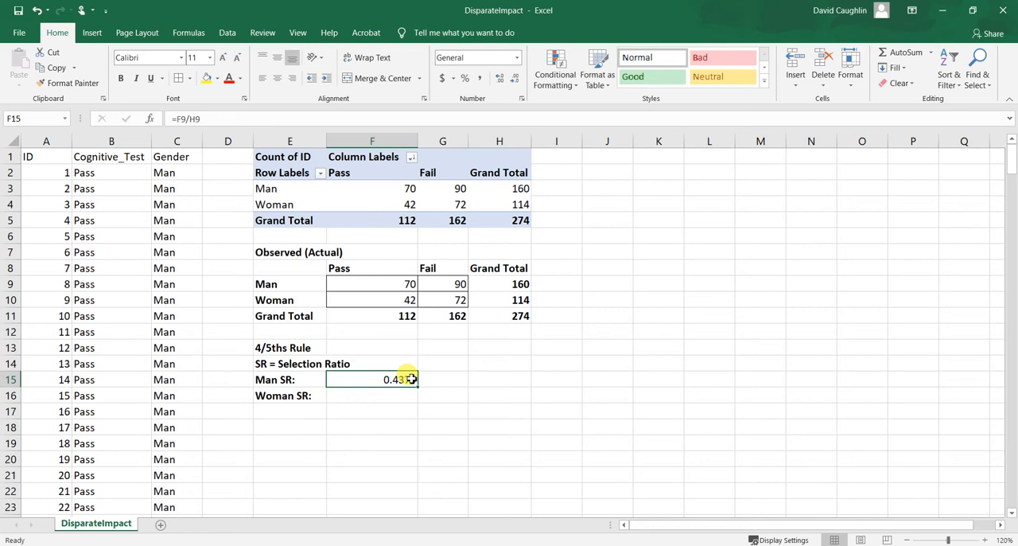
Calculate the women's selection ratio in cell F16 with the formula =F10/H10.
left_click(386, 400)
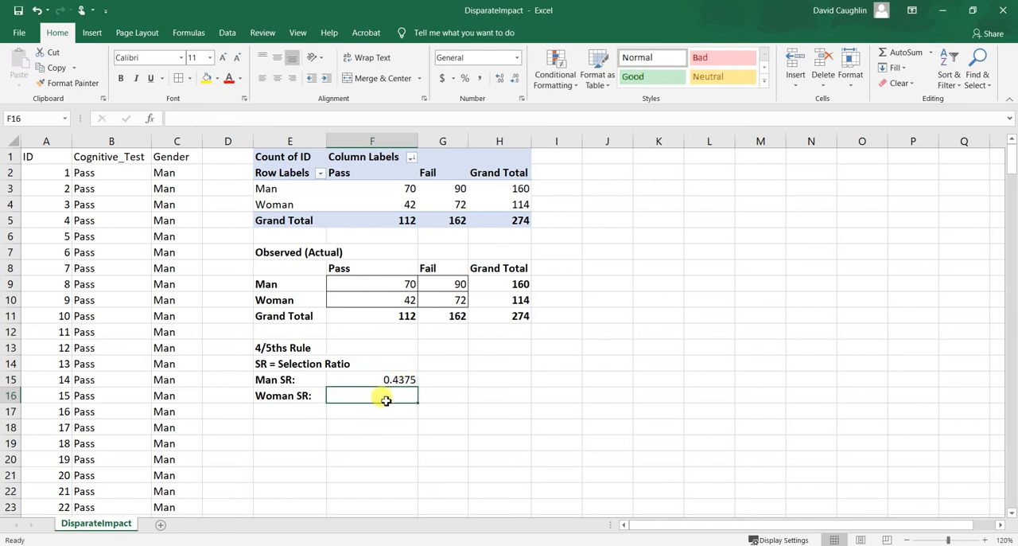
type("=")
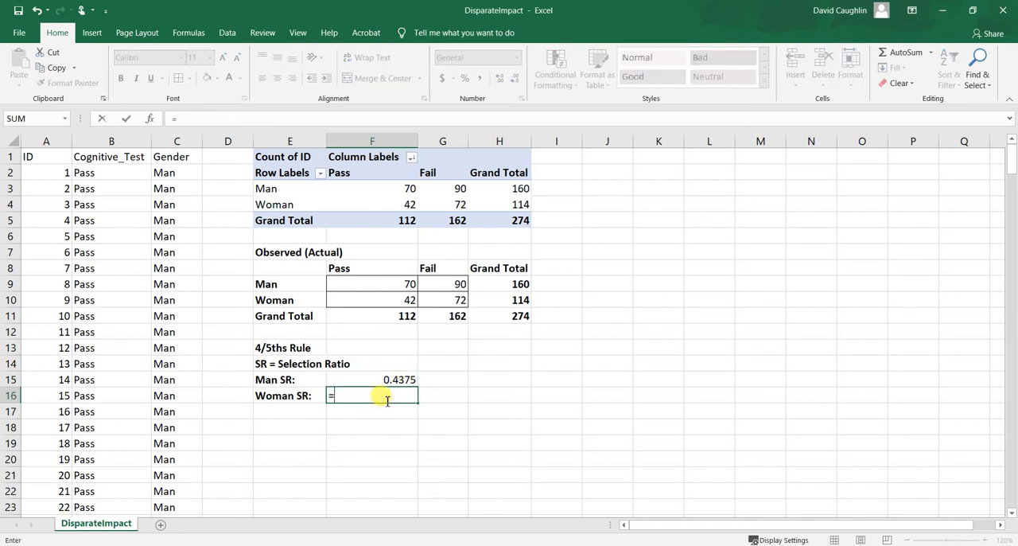
left_click(392, 300)
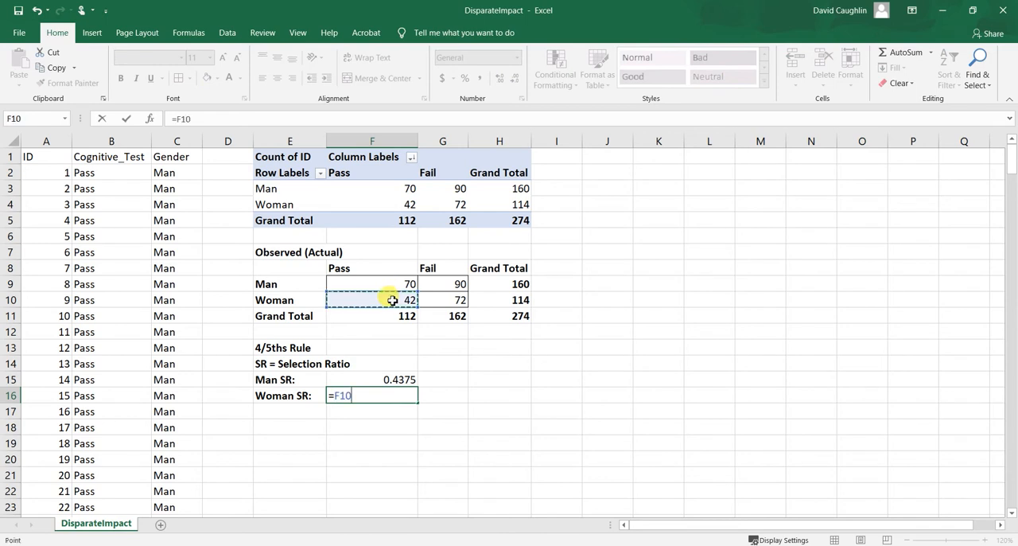
type("/")
left_click(525, 301)
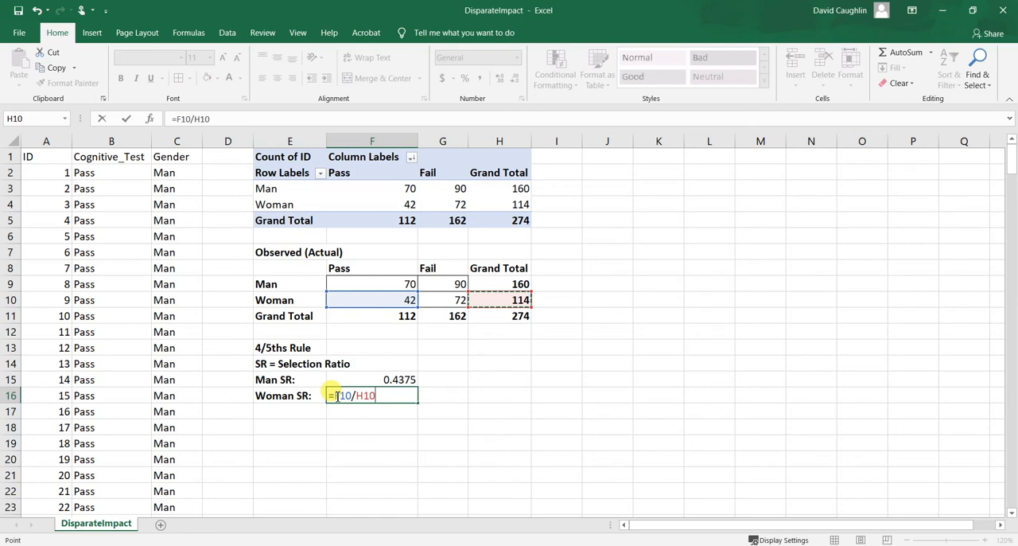
left_click(386, 395)
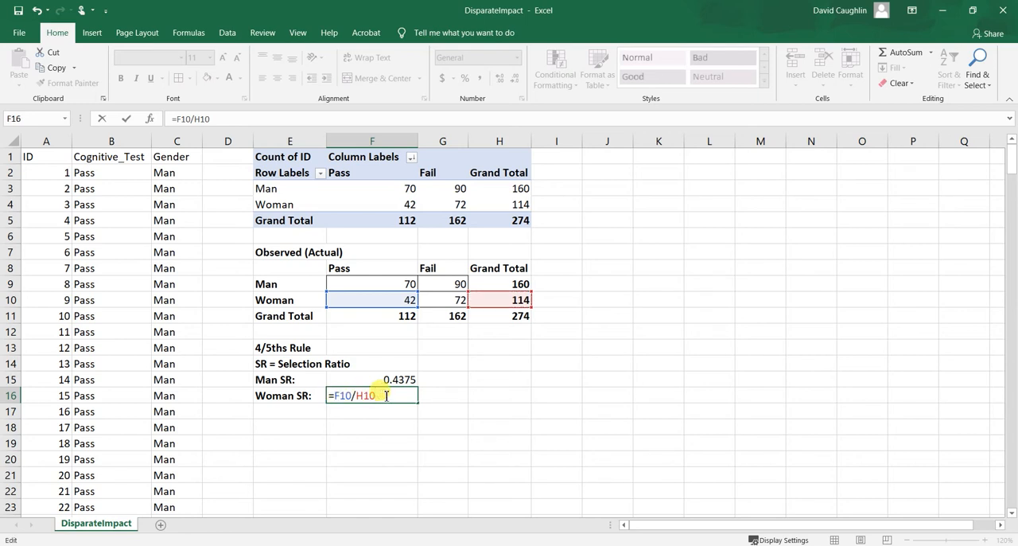
key("Return")
Apply the Number format to the men's and women's selection ratios in cells F15:F16.
left_click(398, 379)
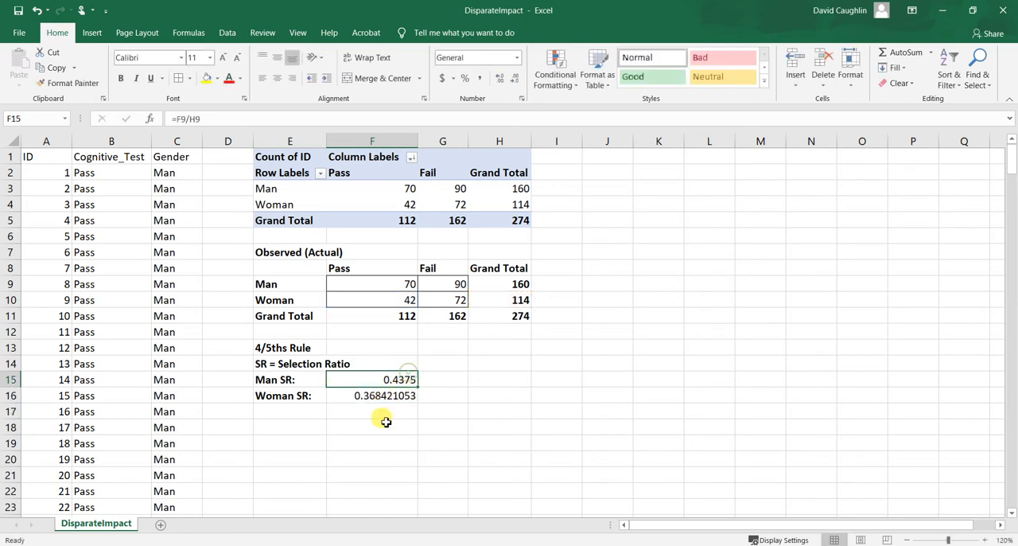
left_click(393, 395)
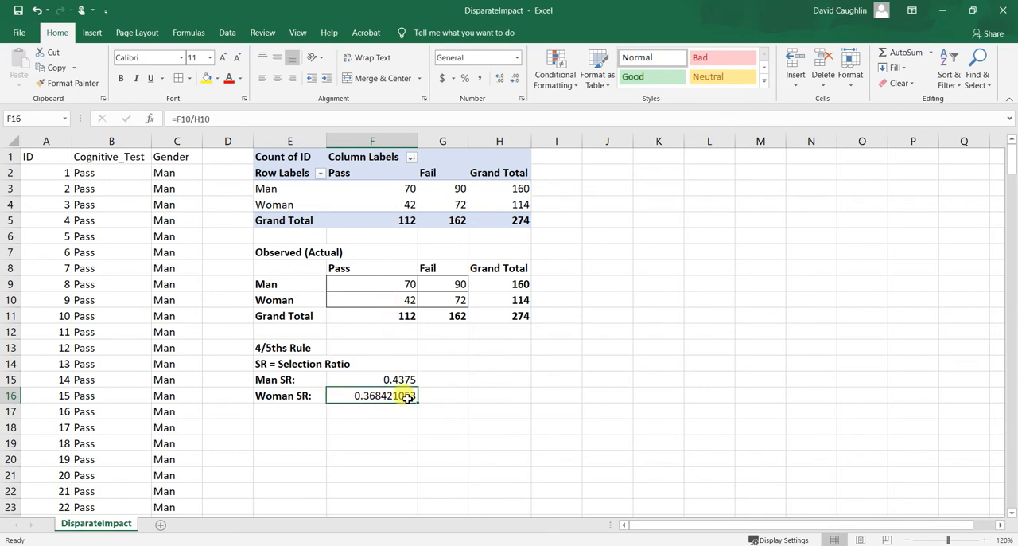
left_click_drag(389, 380, 388, 395)
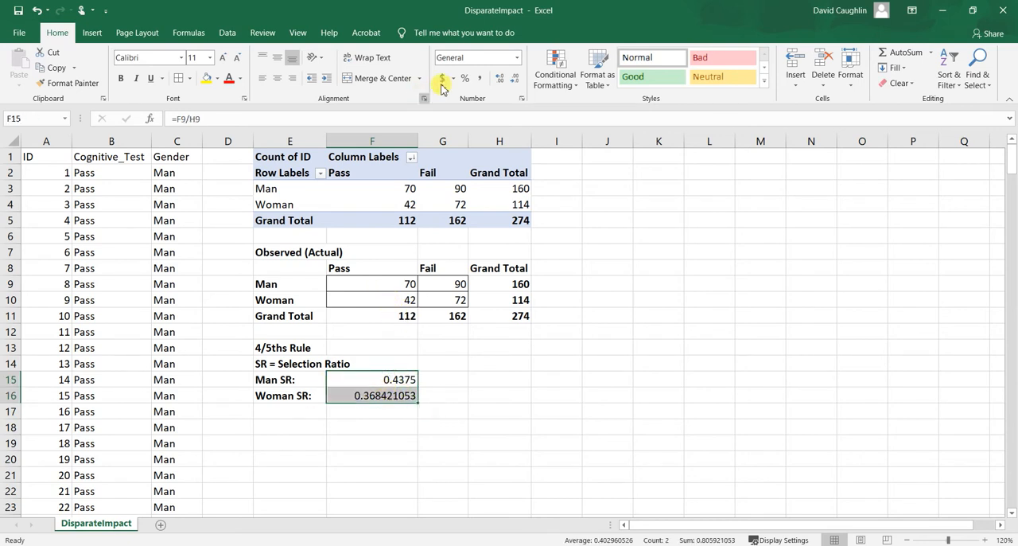
left_click(517, 58)
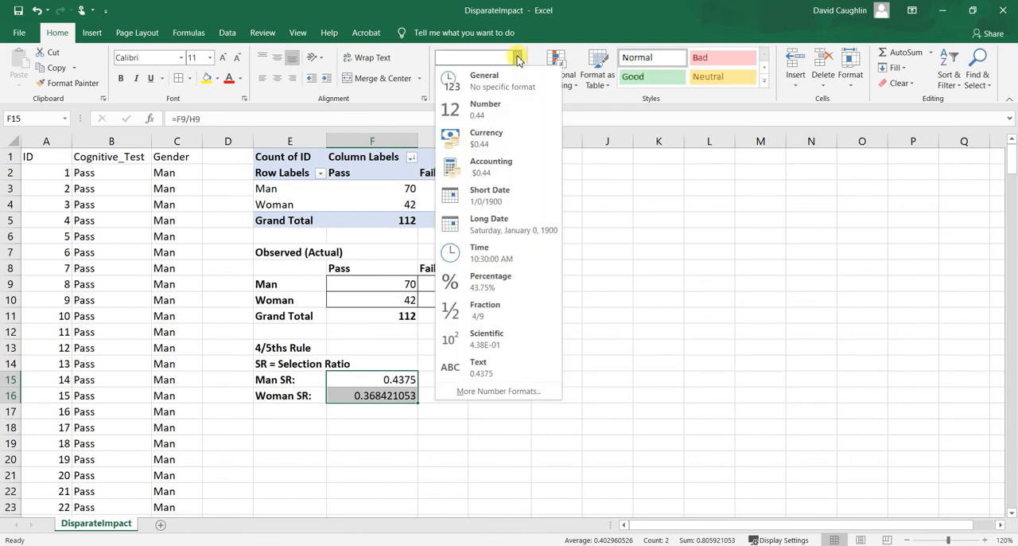
left_click(517, 59)
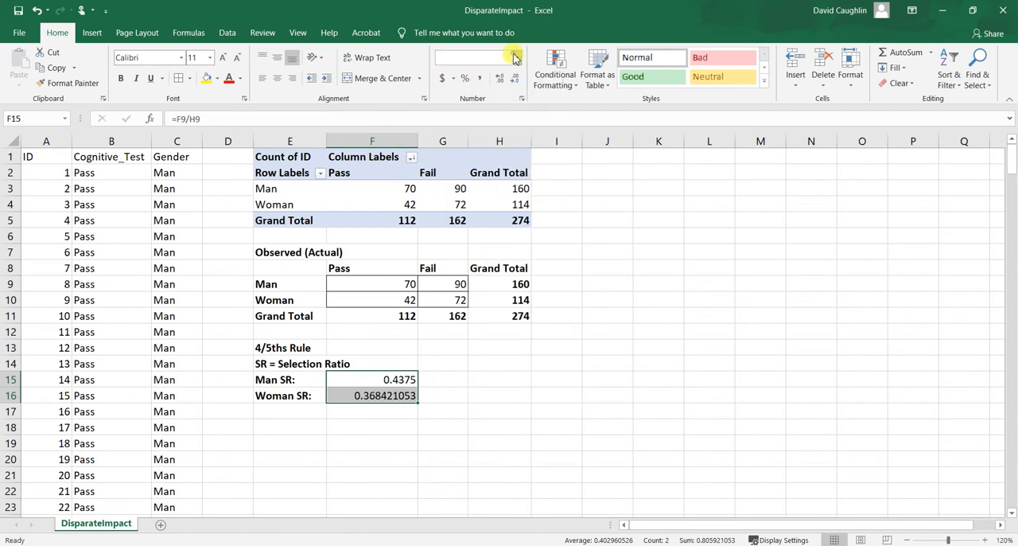
left_click(518, 58)
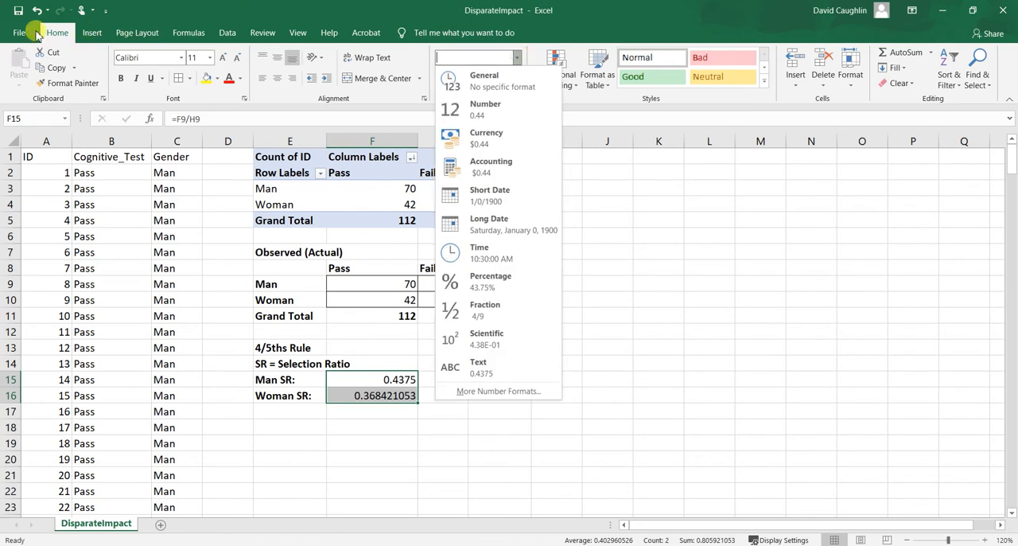
left_click(482, 104)
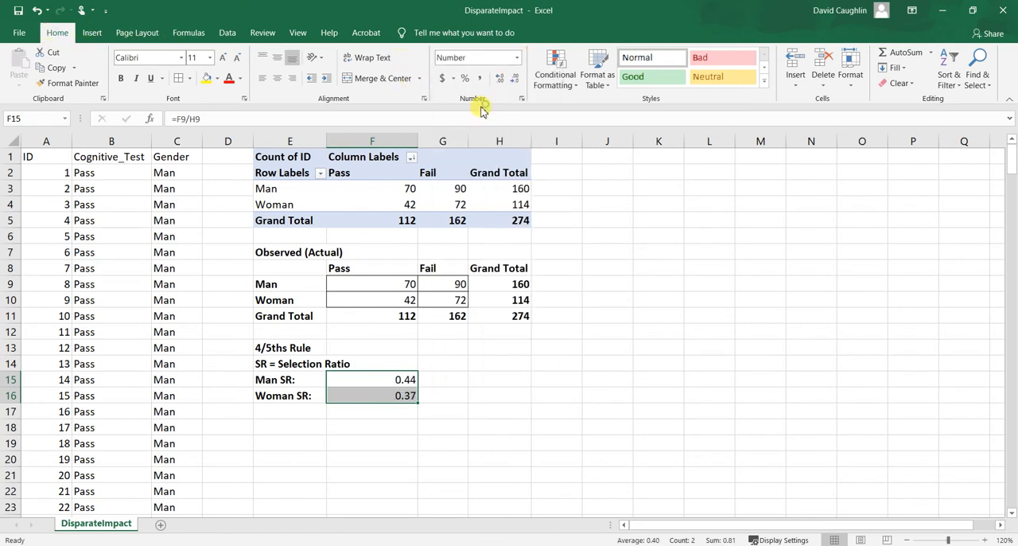
left_click(456, 393)
left_click_drag(403, 373, 408, 395)
left_click(400, 393)
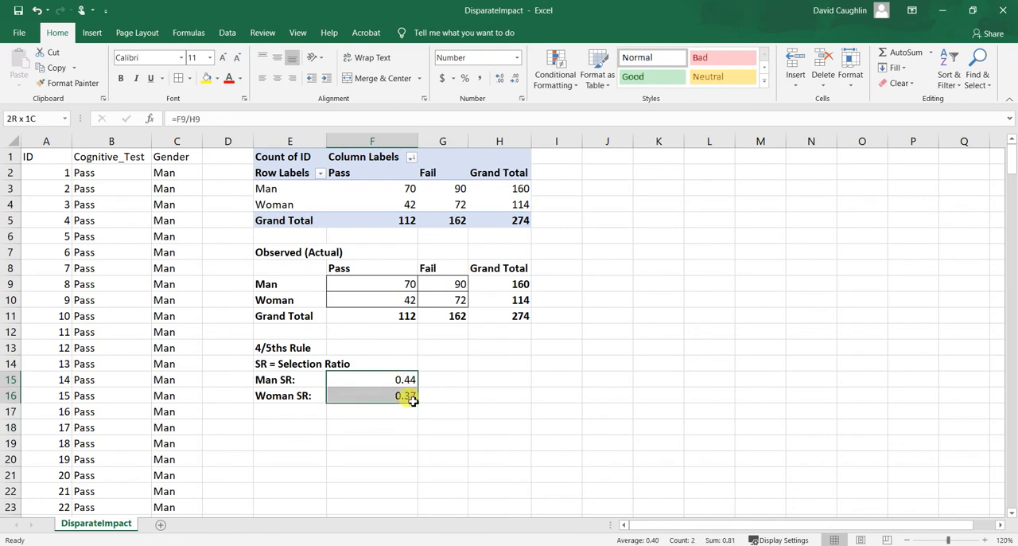
left_click(431, 377)
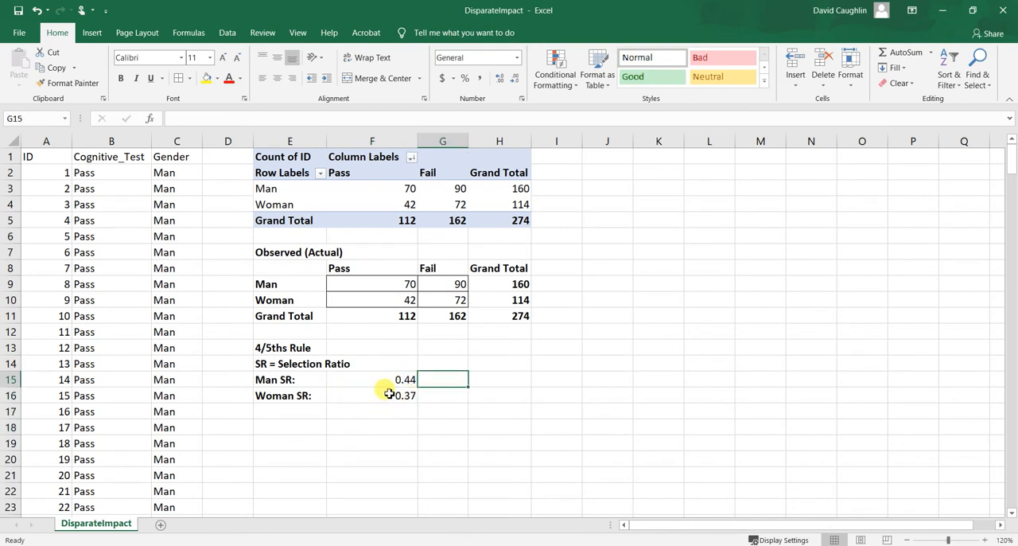
left_click(389, 394)
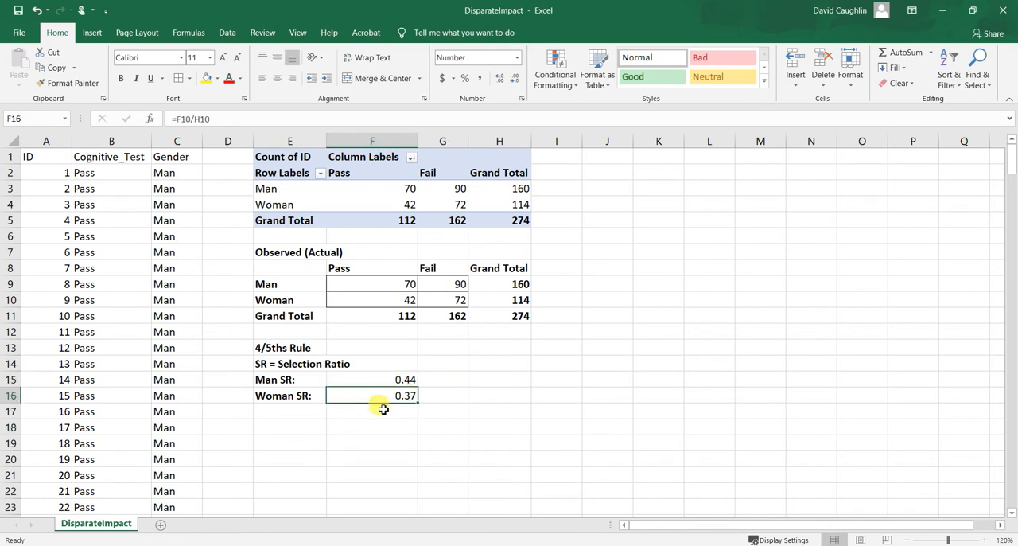
Enter the label "Impact Ratio:" in cell E17 beneath the Woman SR label.
left_click(292, 429)
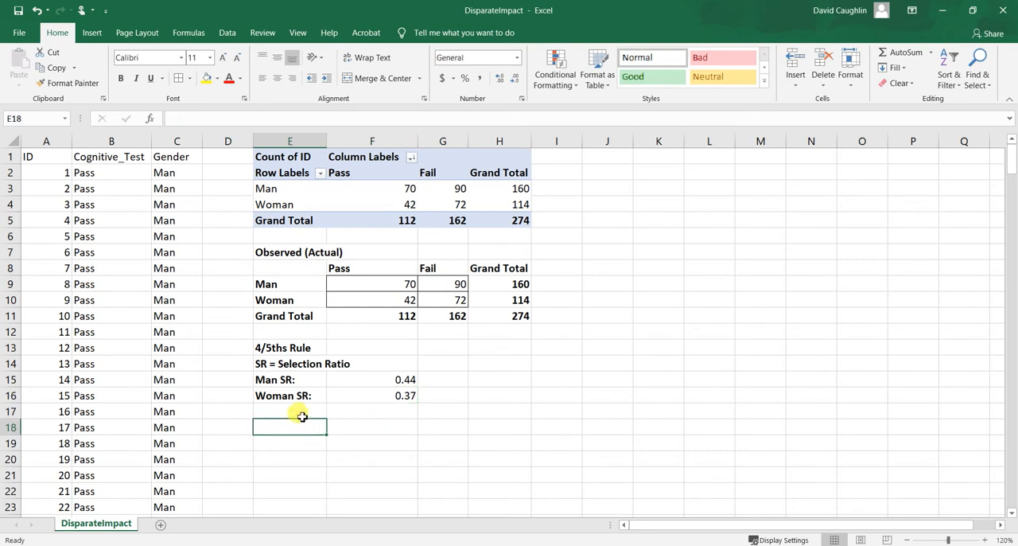
left_click(302, 411)
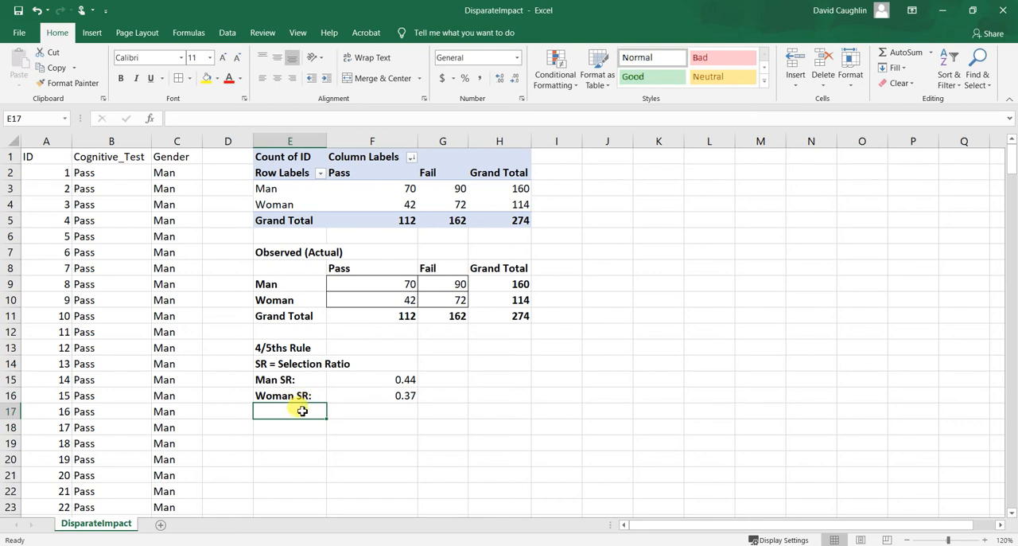
type("Ima")
key("BackSpace")
key("BackSpace")
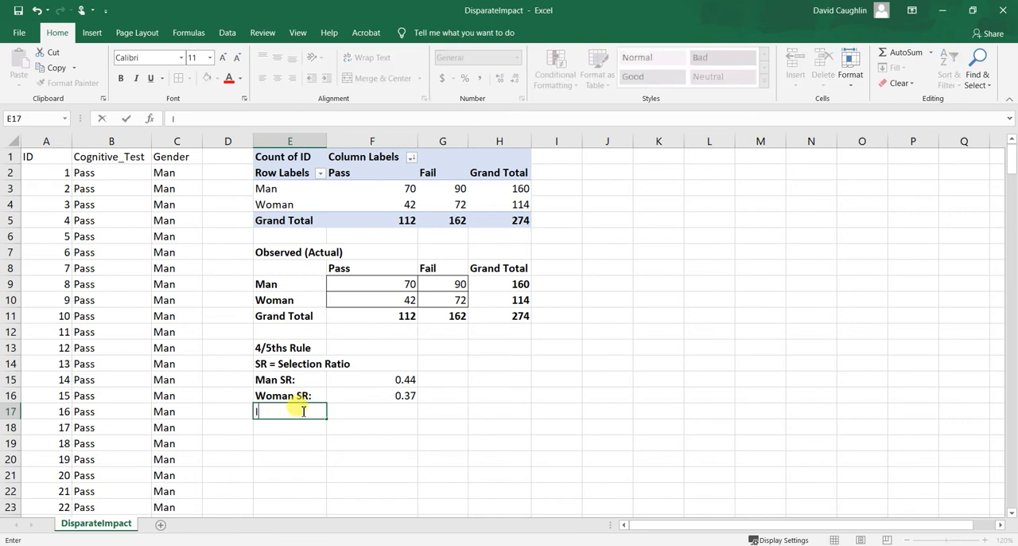
type("mpact Ratio:")
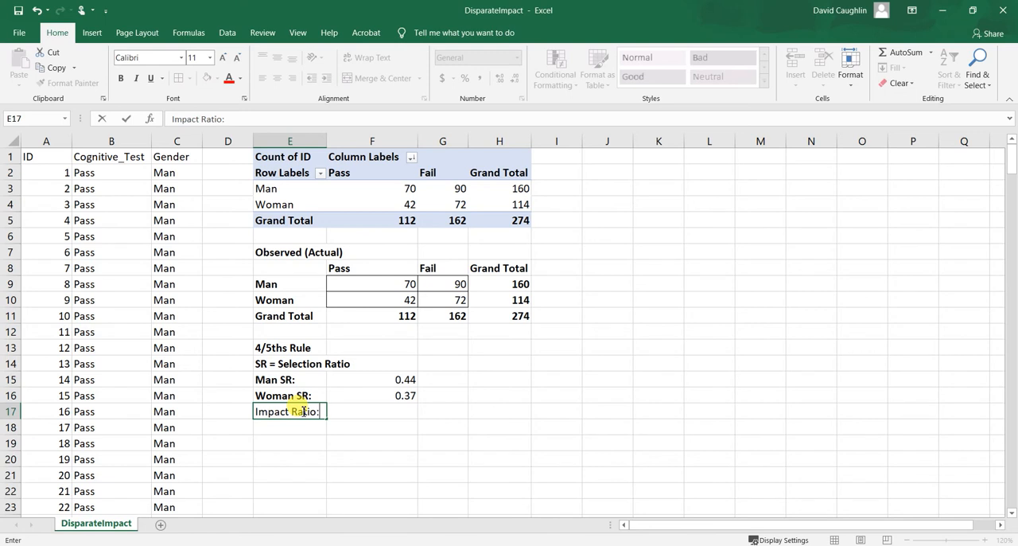
key("Tab")
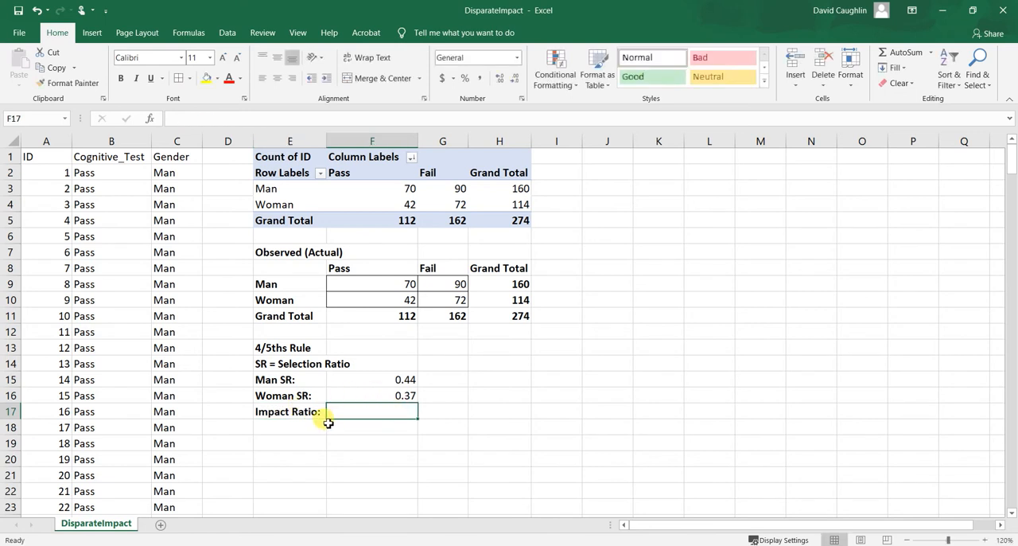
Calculate the impact ratio in cell F17 by dividing the women's selection ratio by the men's with =F16/F15.
left_click(291, 409)
left_click(362, 414)
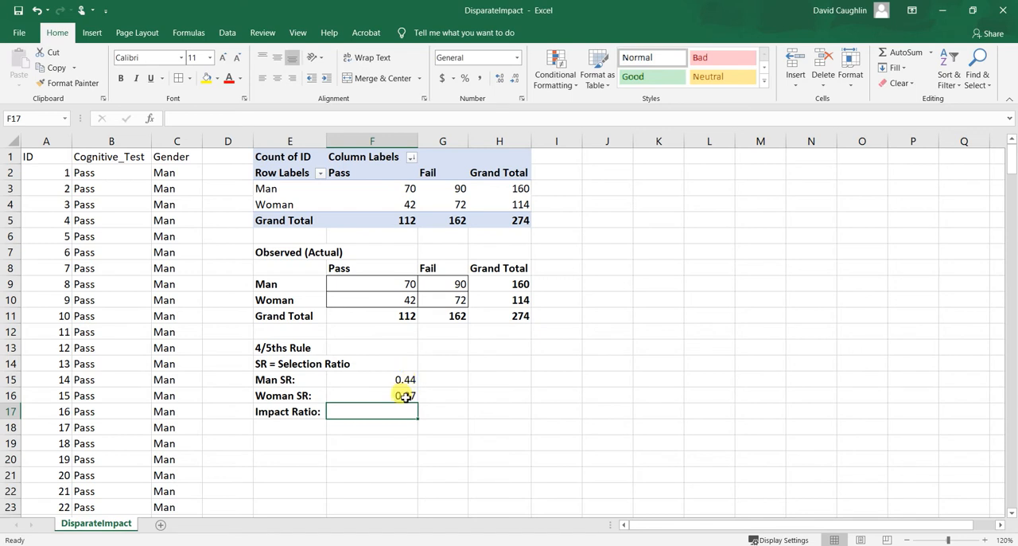
left_click(406, 395)
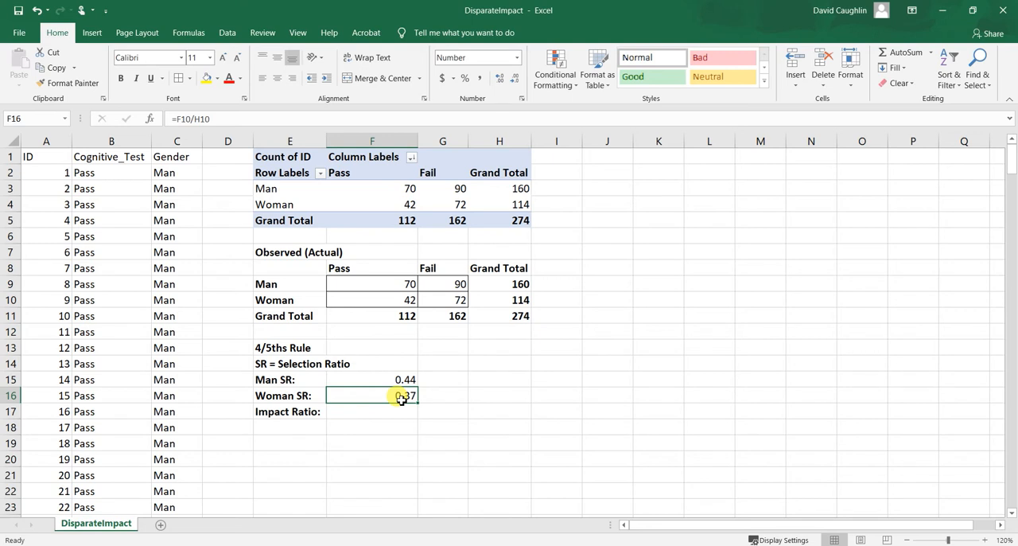
left_click(413, 380)
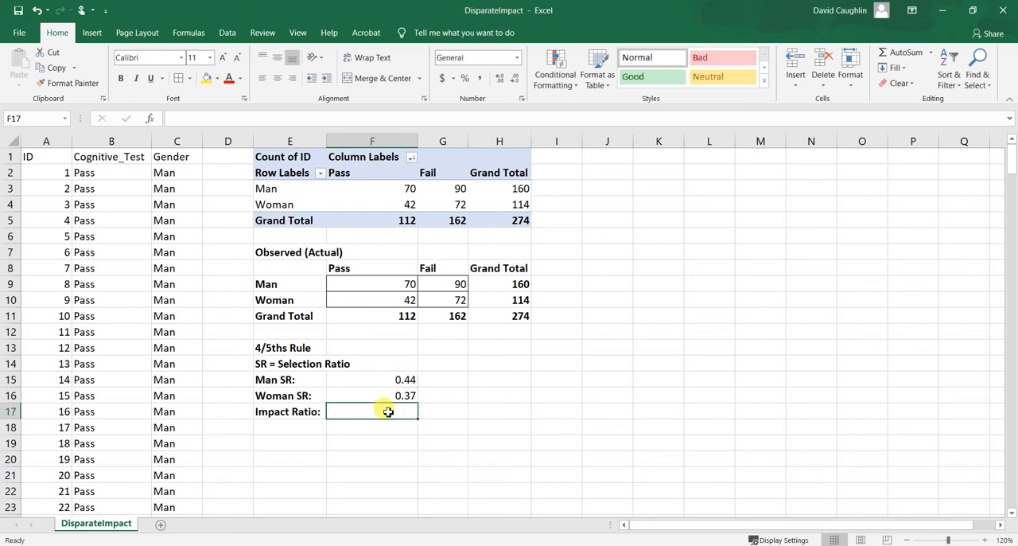
type("=")
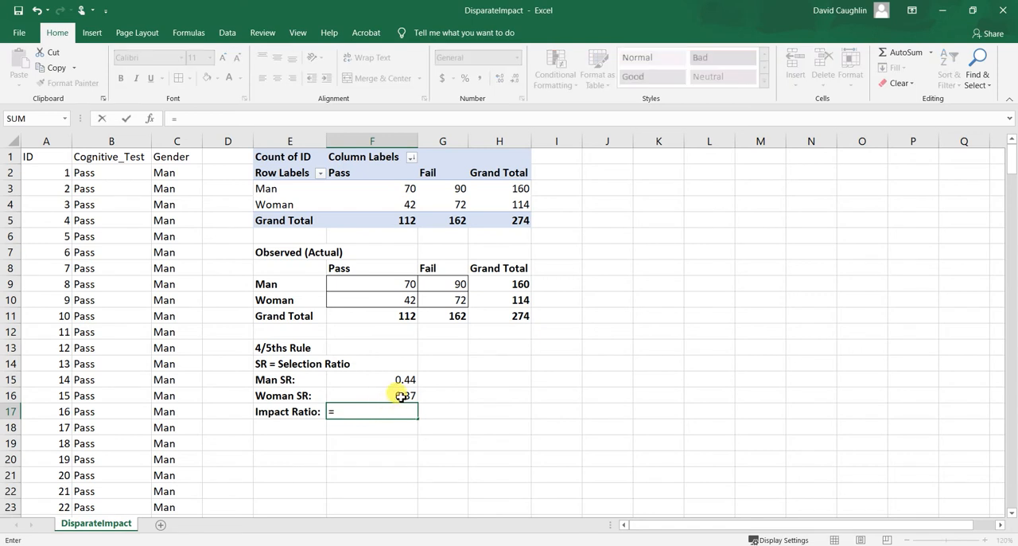
left_click(402, 395)
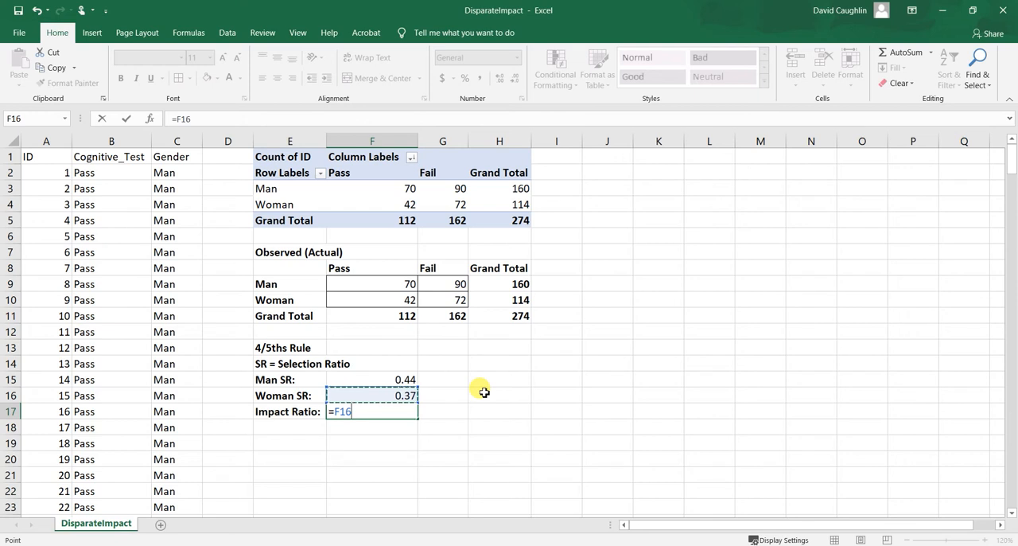
type("/")
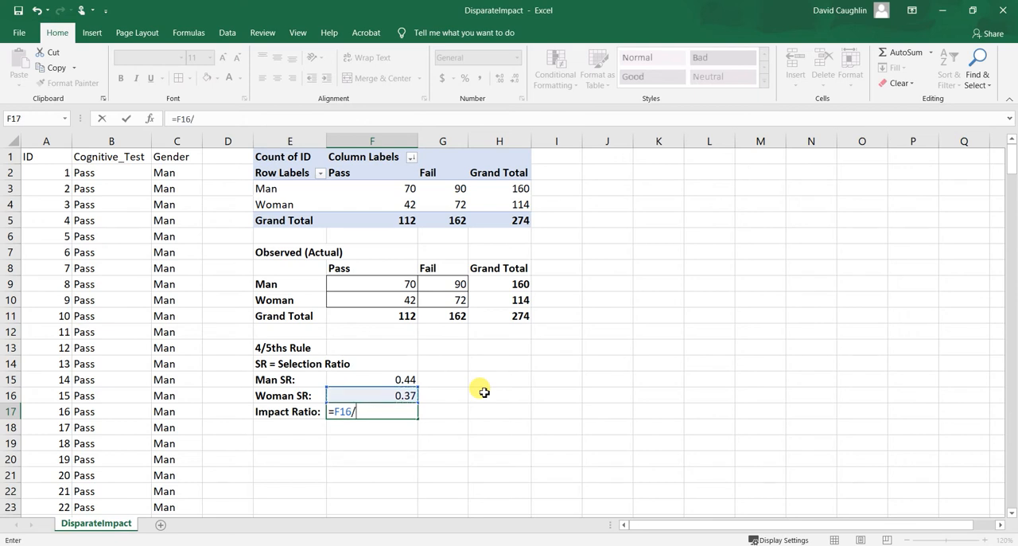
left_click(381, 380)
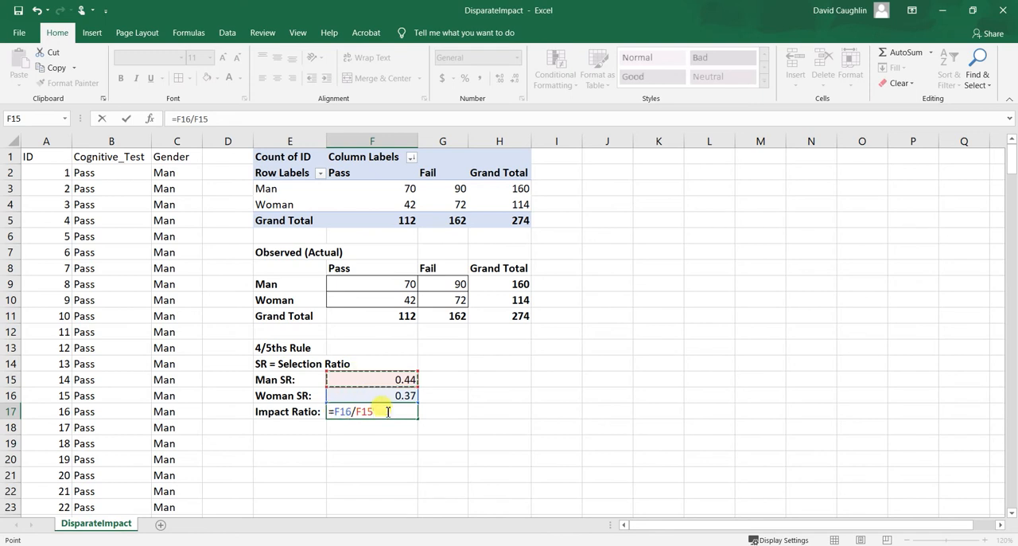
left_click(379, 412)
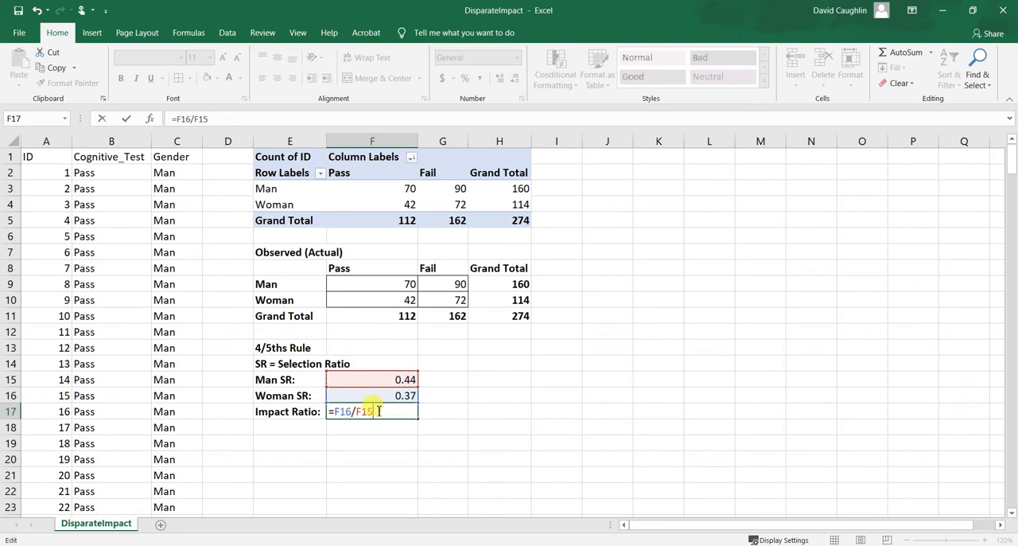
key("Return")
Apply the Number format to the impact ratio in cell F17.
left_click(371, 411)
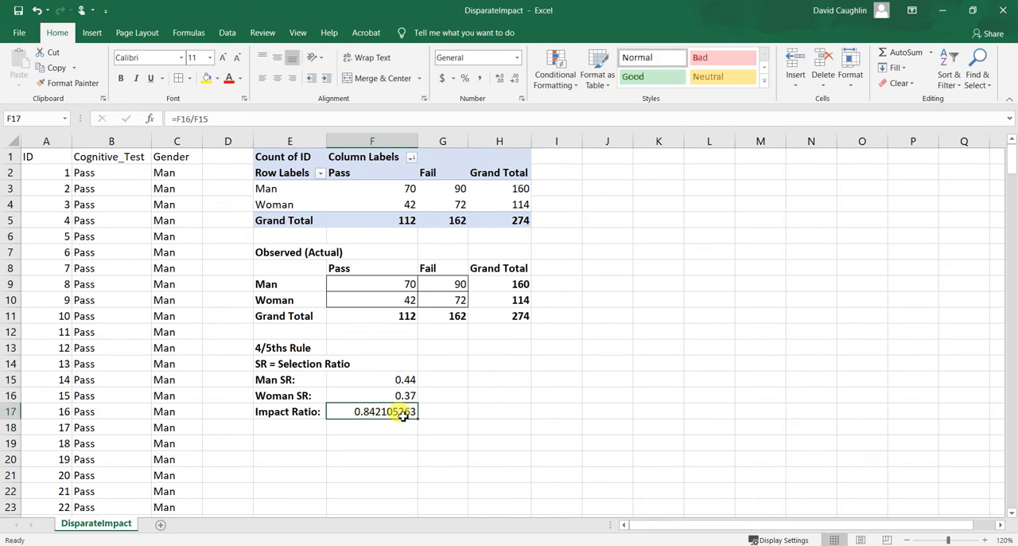
left_click(518, 57)
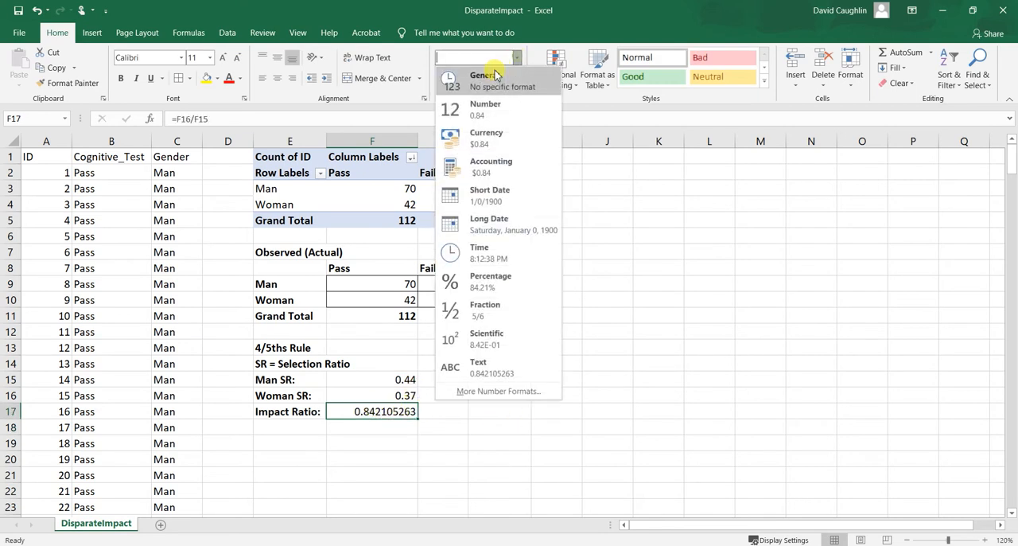
left_click(490, 112)
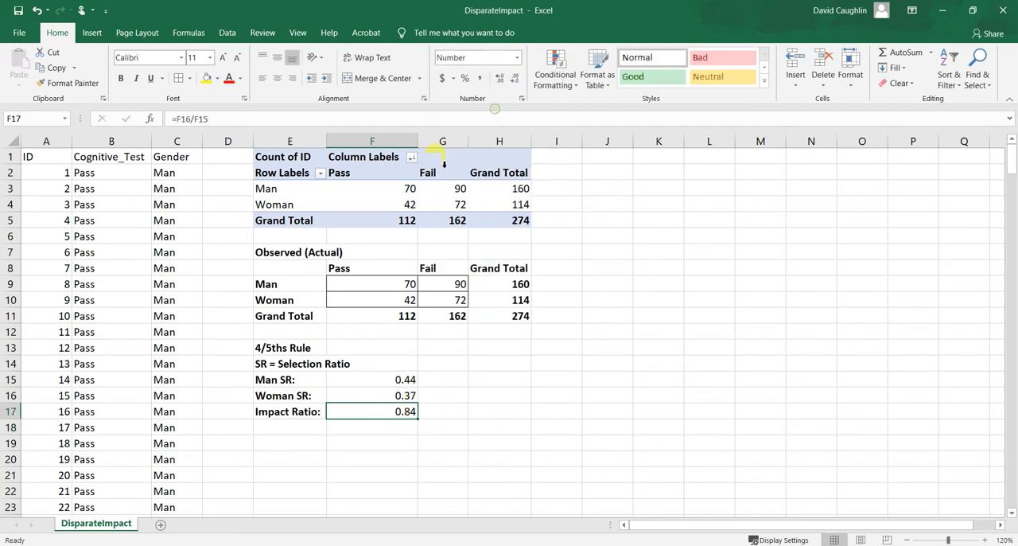
left_click(401, 429)
left_click(402, 414)
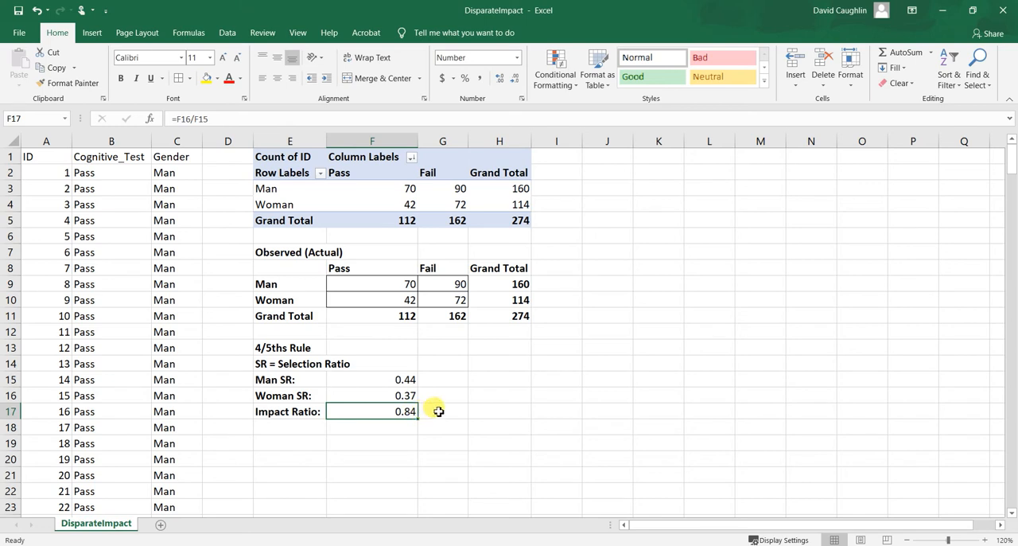
Compute the 4/5ths threshold in cell H17 with the formula =4/5.
left_click(475, 409)
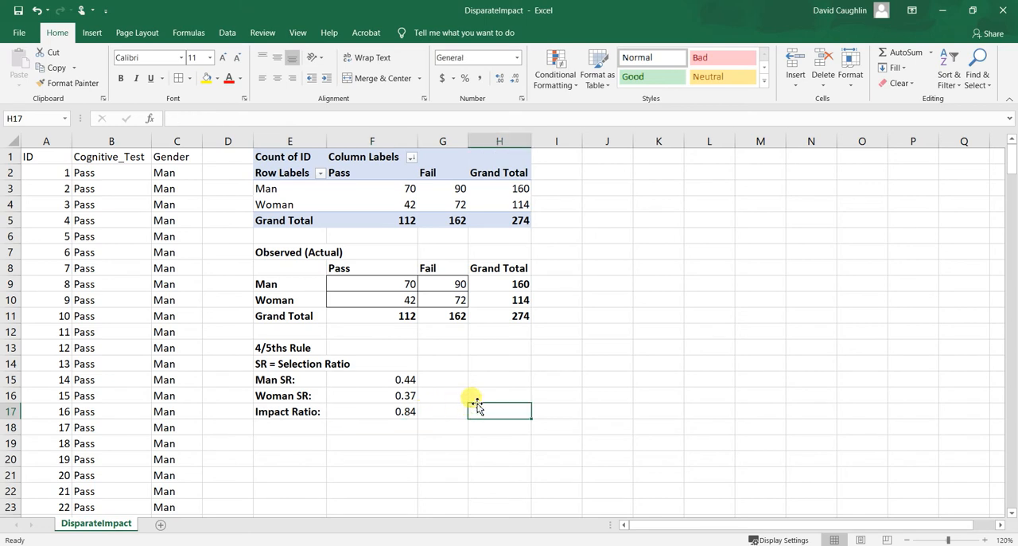
type("=4/5")
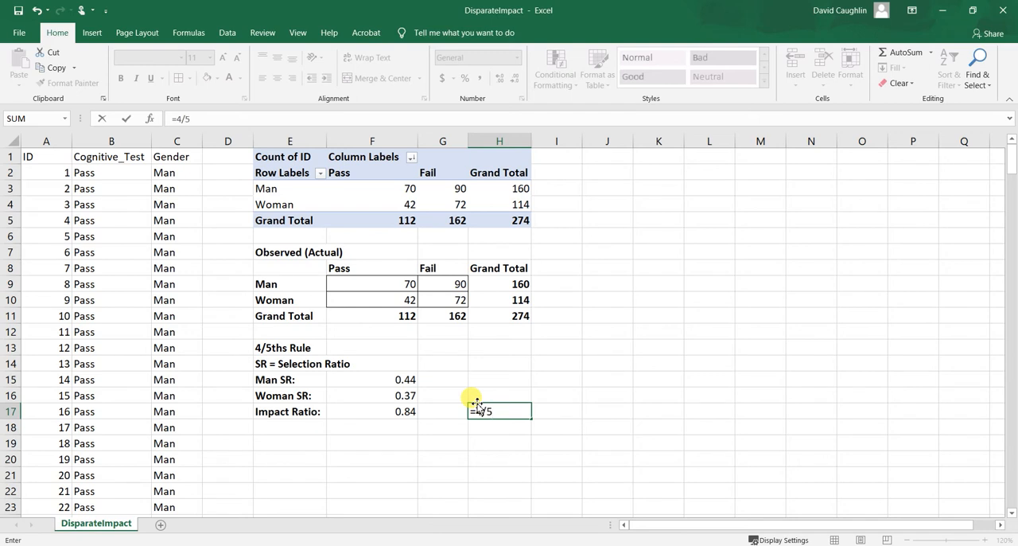
key("Return")
left_click(521, 409)
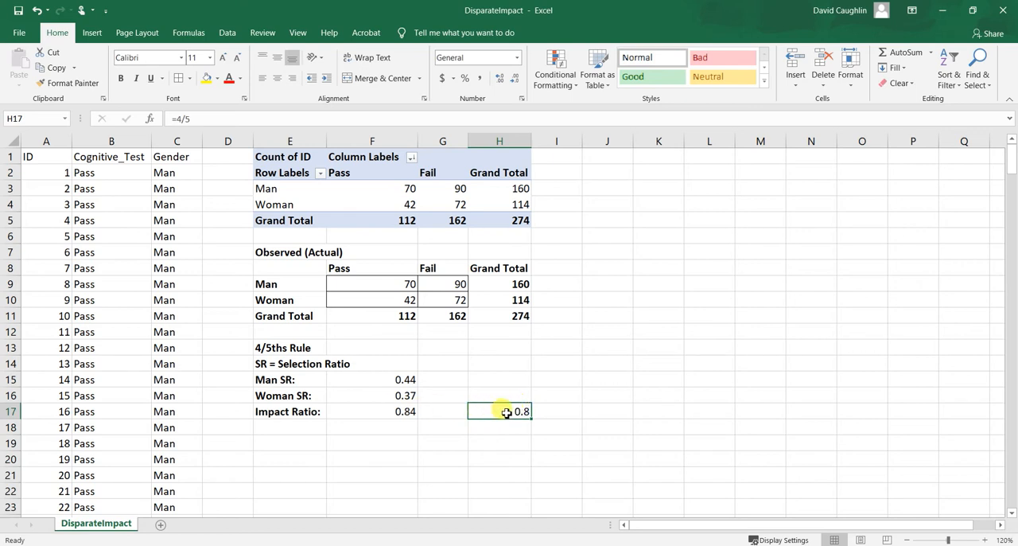
Compare the impact ratio in cell F17 with the 4/5ths threshold in cell H17.
left_click(374, 413)
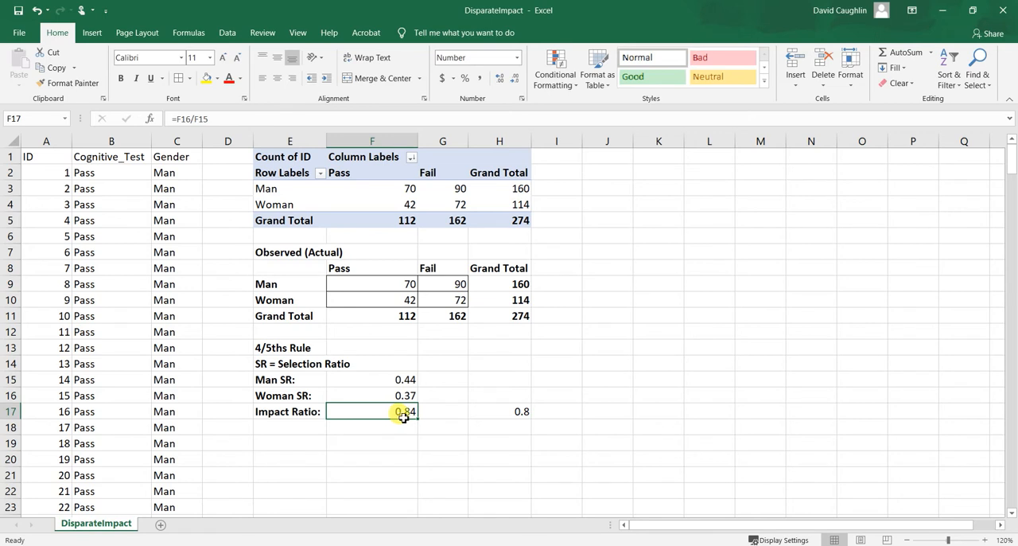
left_click(510, 411)
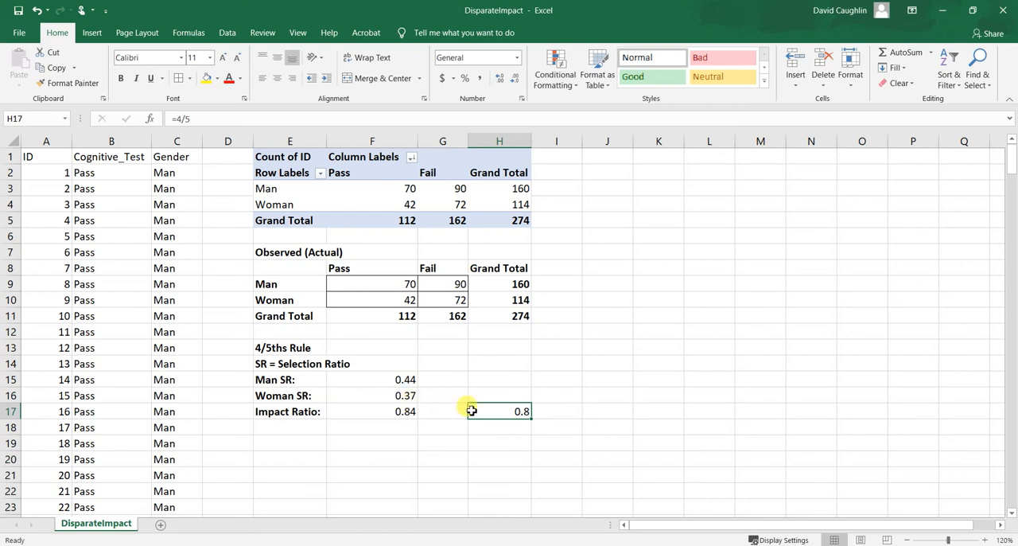
left_click(409, 413)
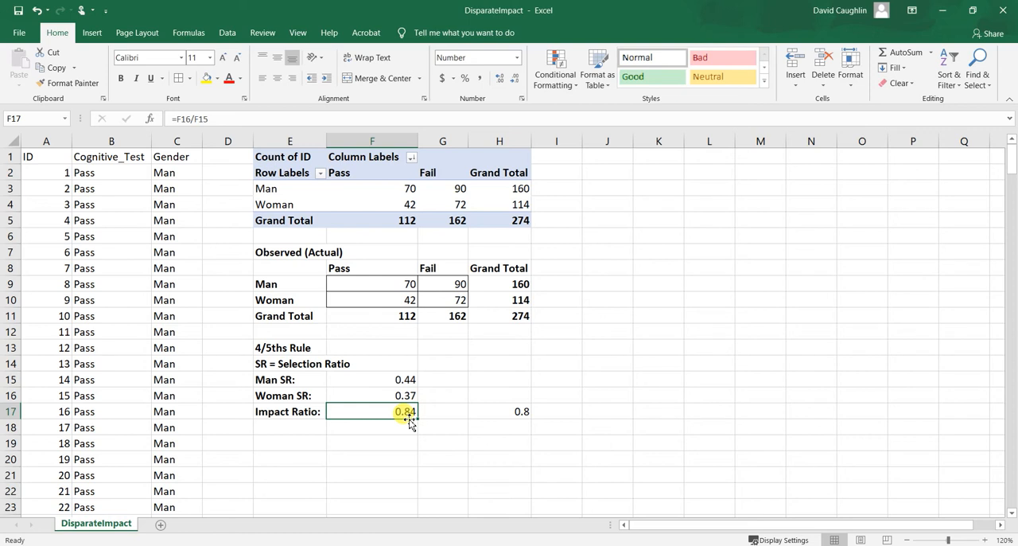
left_click(429, 410)
left_click(494, 409)
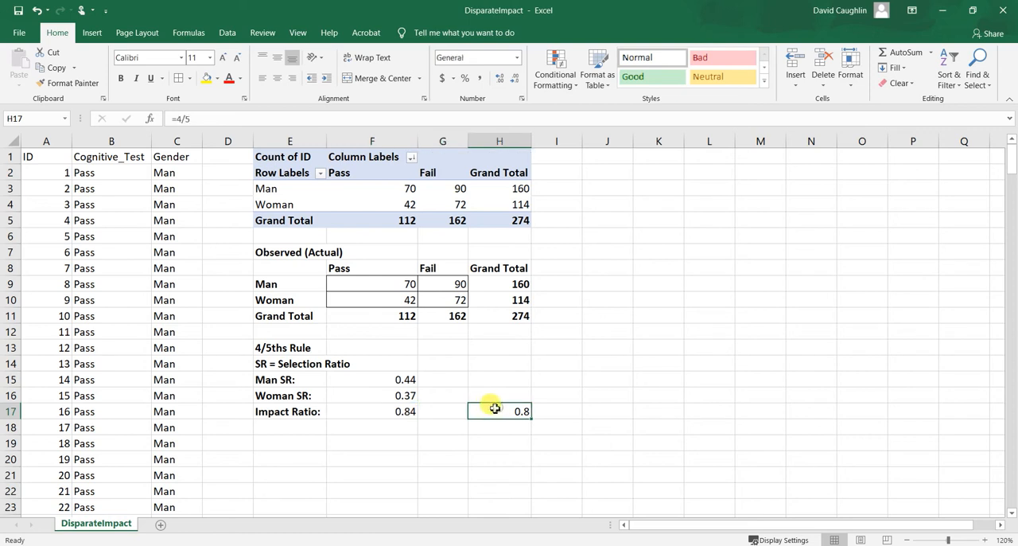
left_click(405, 411)
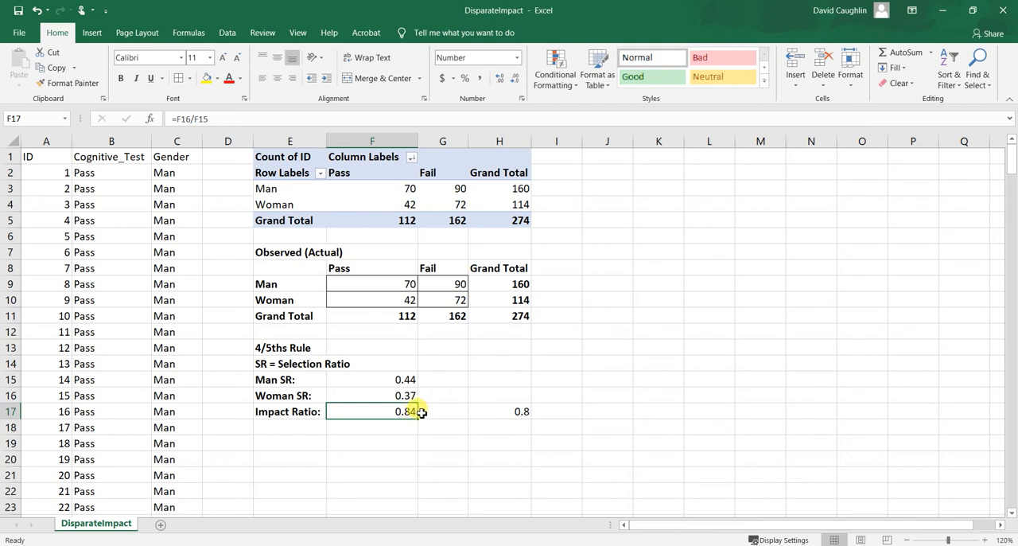
left_click(519, 411)
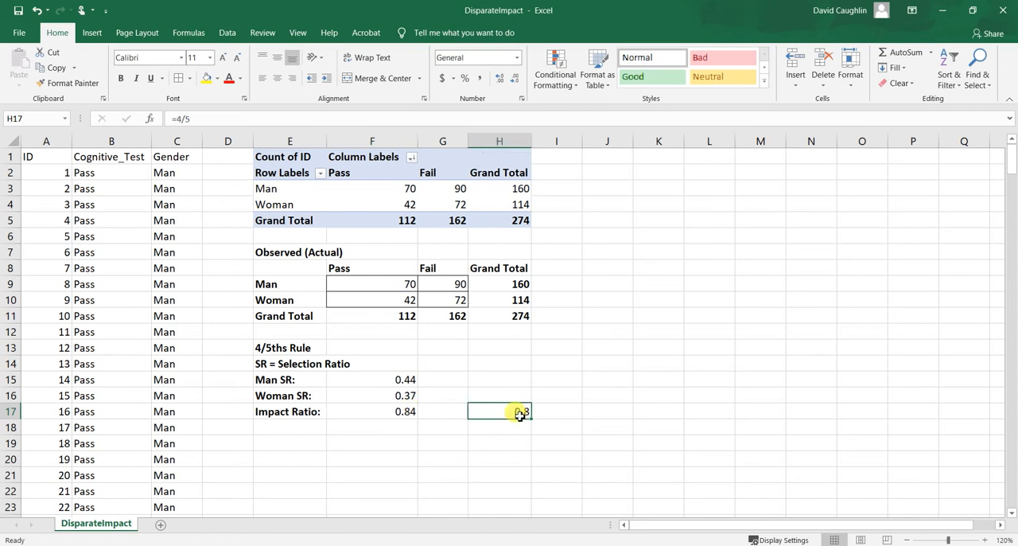
left_click(402, 411)
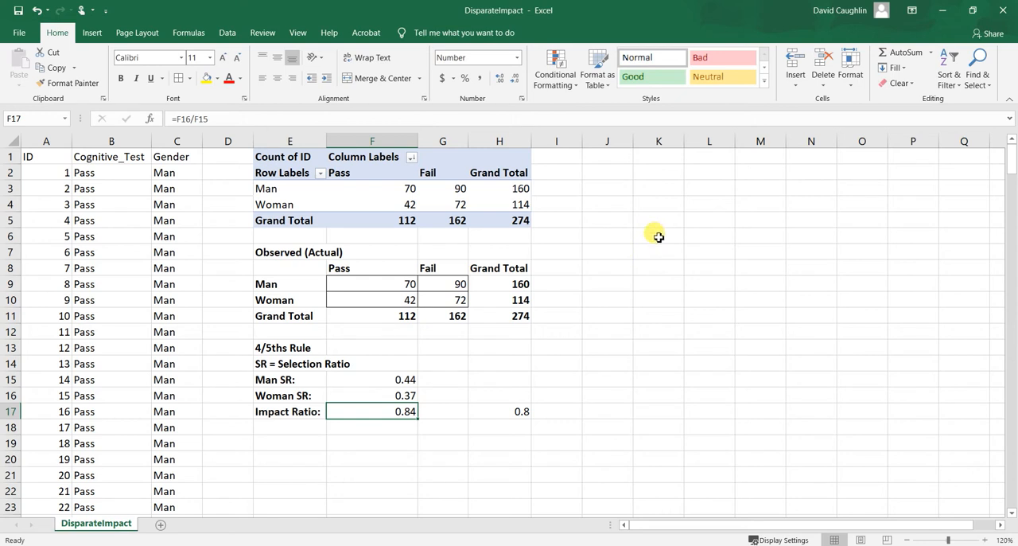
Enter the heading "Chi-Squared Test of Independence" in cell J13 and make it bold.
left_click(658, 358)
left_click(662, 345)
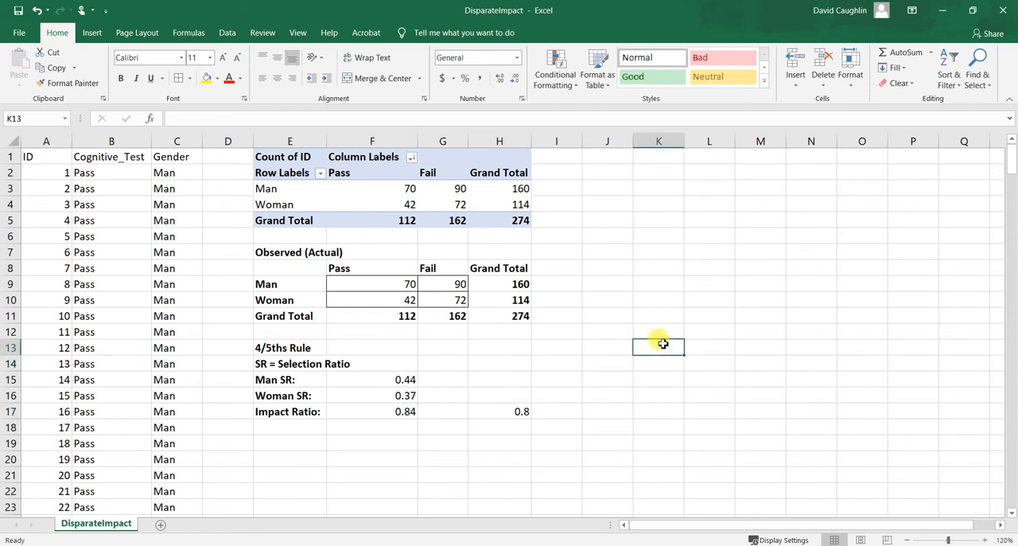
key("Left")
type("C")
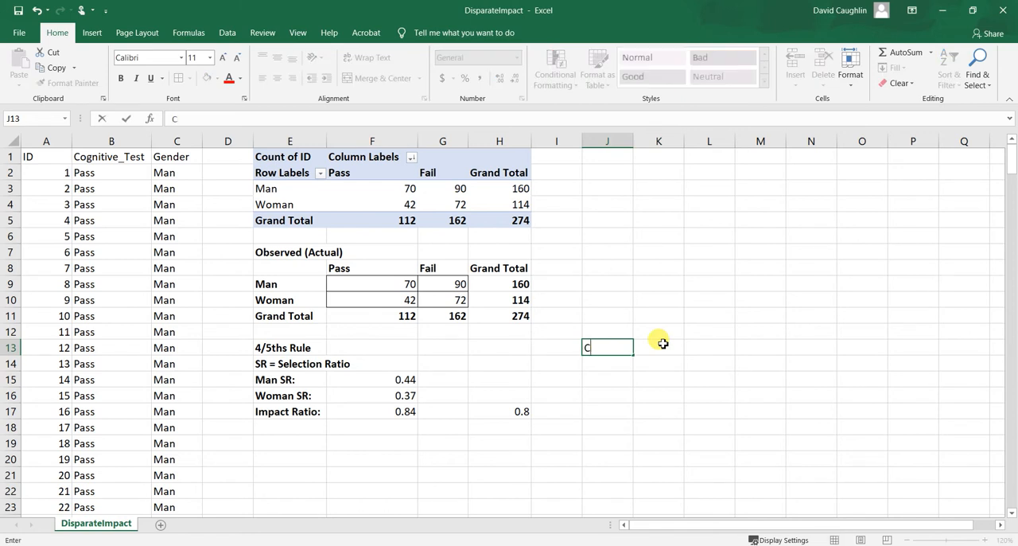
type("hi-Squared Test of i")
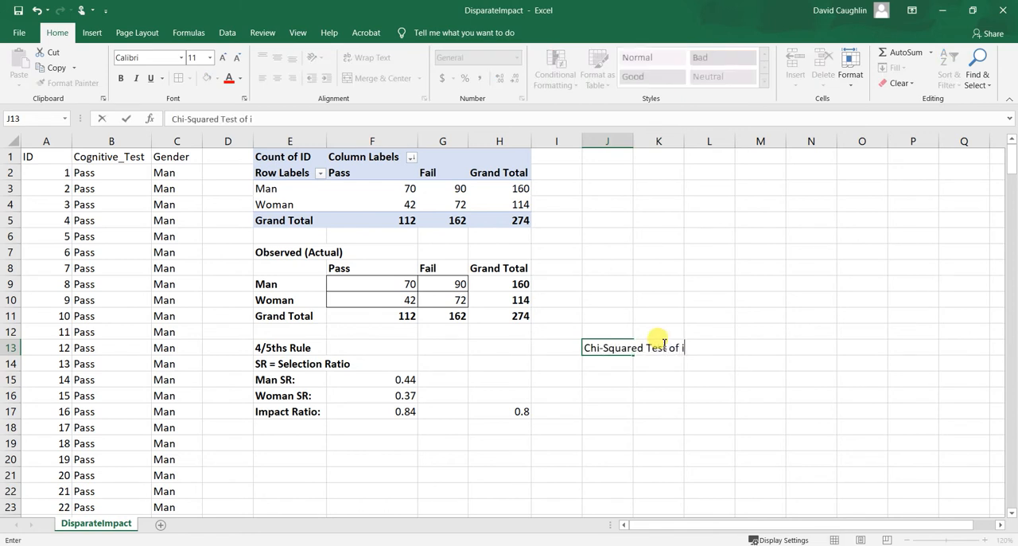
key("BackSpace")
type("Independence")
key("Return")
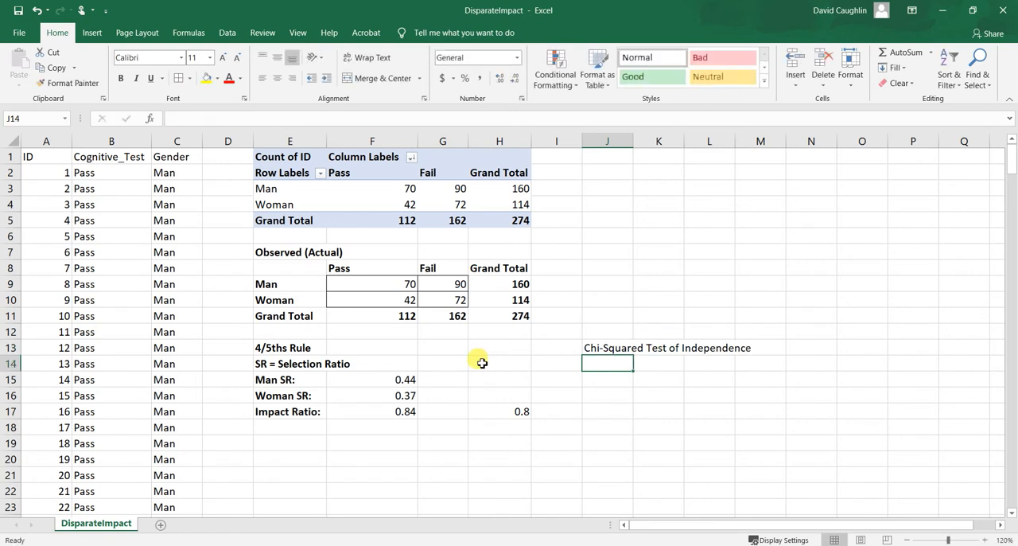
left_click(597, 347)
key("ctrl+b")
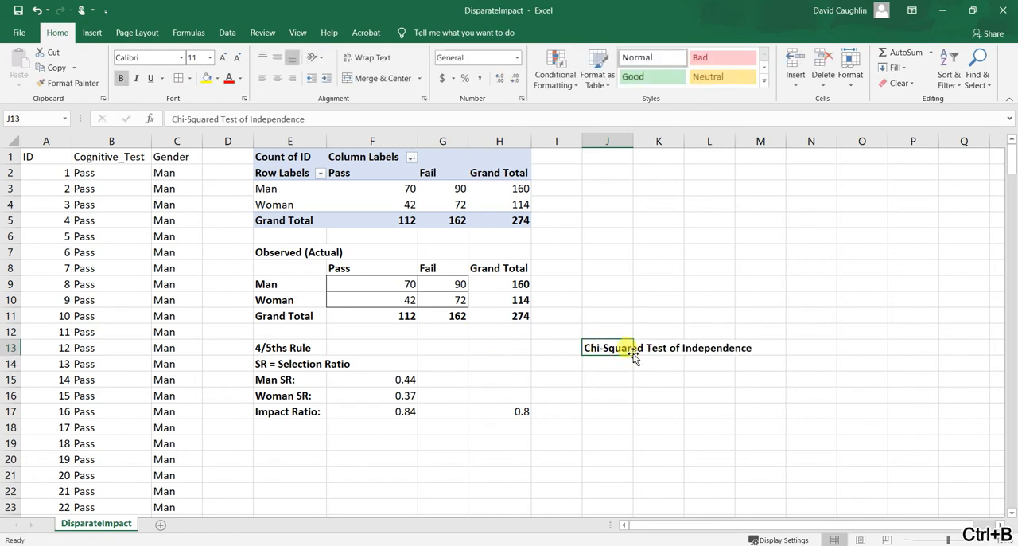
left_click(620, 359)
left_click(622, 350)
left_click(620, 362)
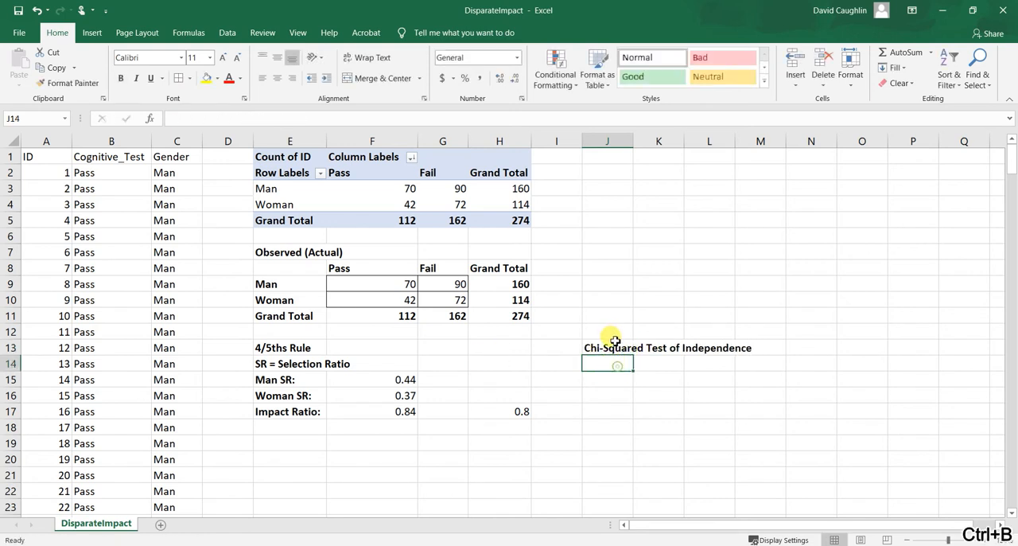
left_click(622, 350)
left_click(623, 360)
left_click(625, 347)
left_click(620, 363)
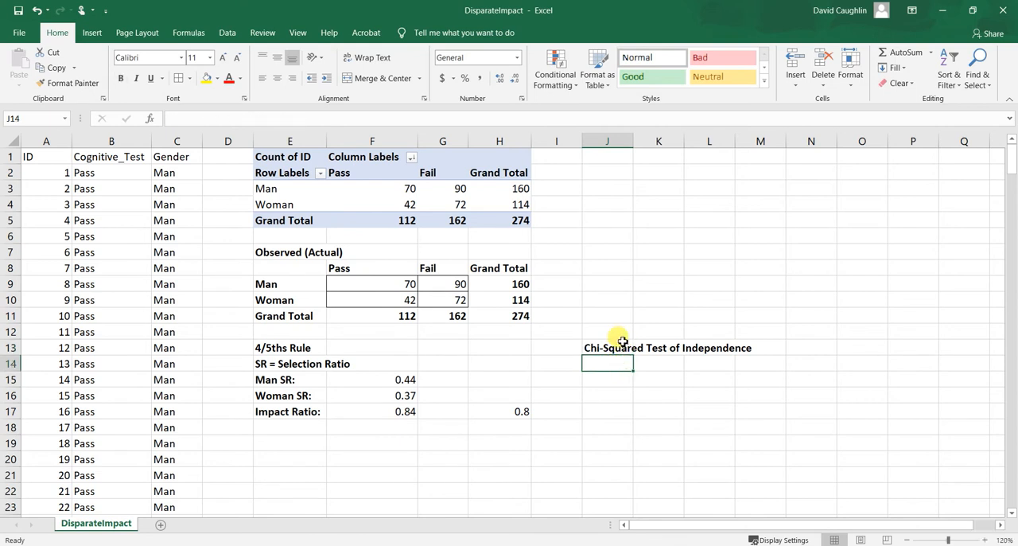
left_click(619, 348)
left_click(609, 376)
left_click(622, 362)
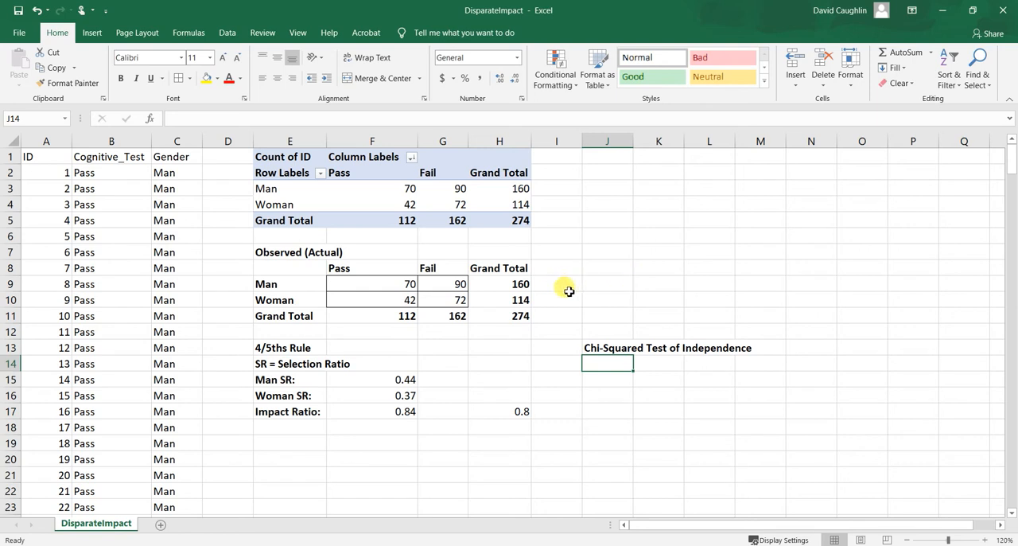
Copy the Observed (Actual) table in E7:H11 and paste it starting at cell J7.
left_click_drag(296, 260, 502, 319)
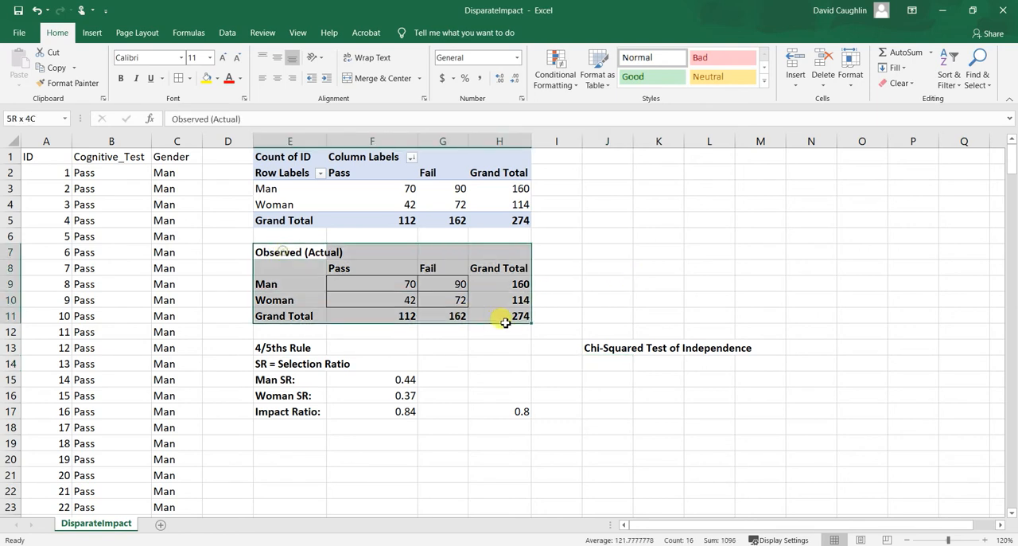
key("ctrl+c")
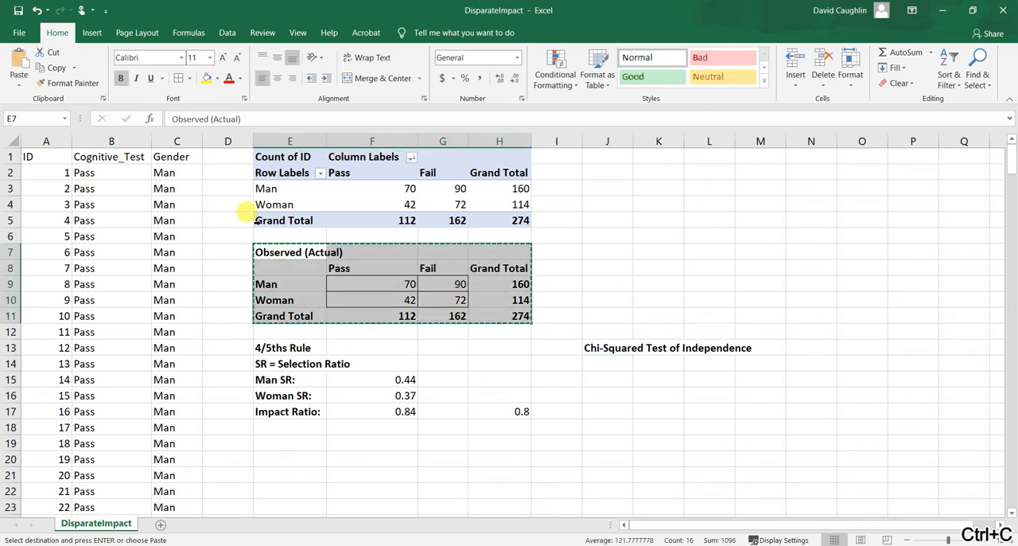
left_click(609, 253)
key("ctrl+v")
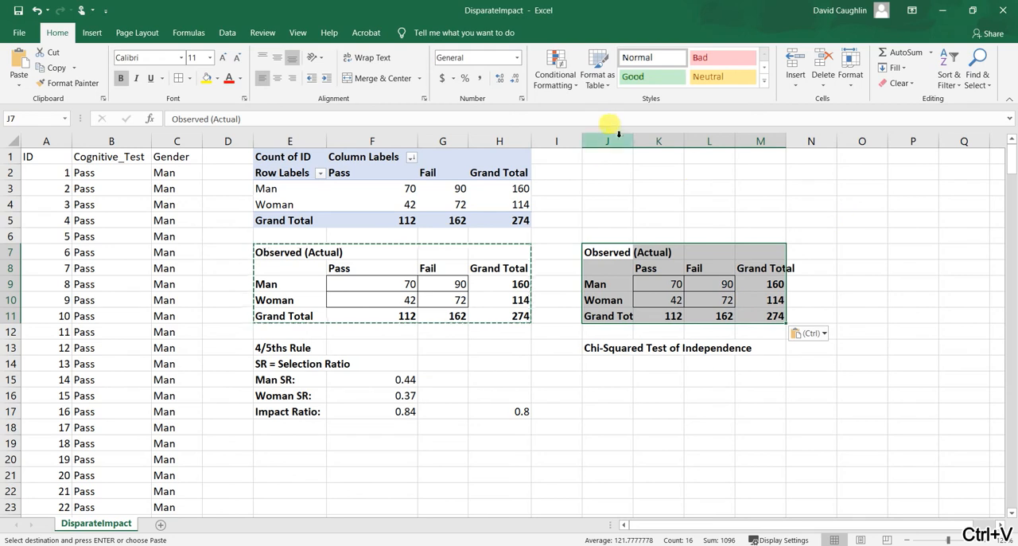
Widen columns J and M so the Grand Total labels of the copied table fit.
left_click_drag(633, 141, 689, 139)
left_click_drag(843, 139, 874, 138)
left_click(768, 269)
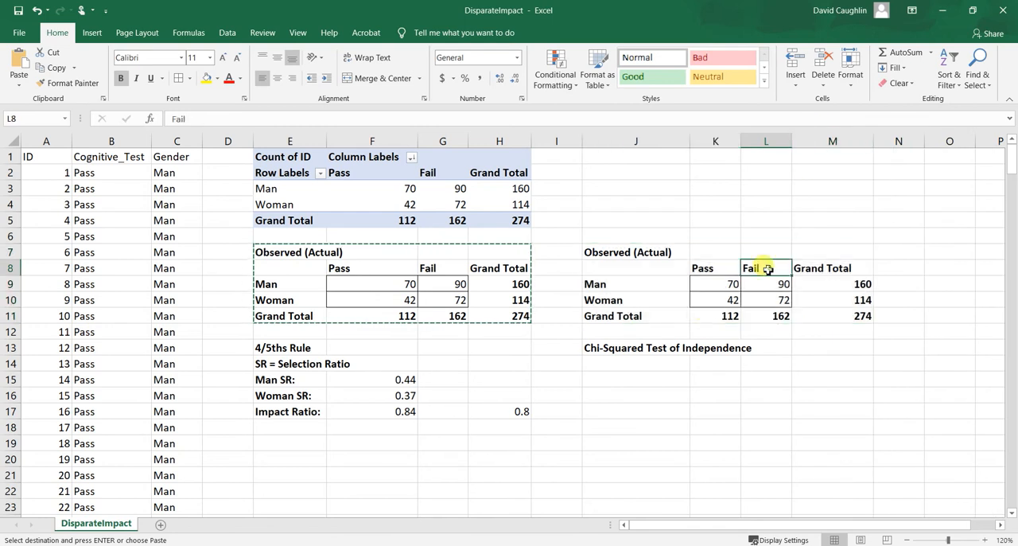
Replace the copied table's title in cell J7 with "Expected".
double_click(617, 252)
left_click_drag(682, 252, 481, 238)
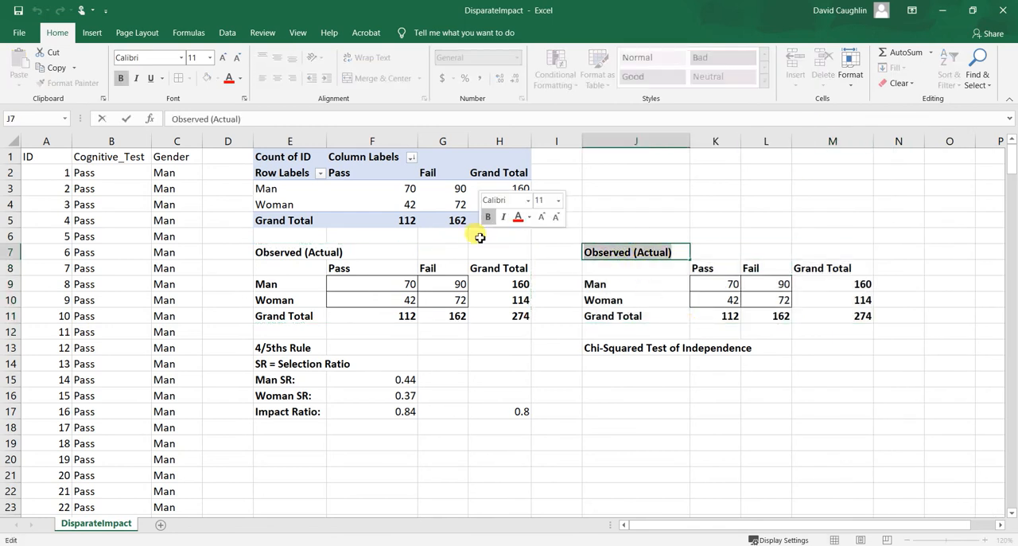
type("Expected")
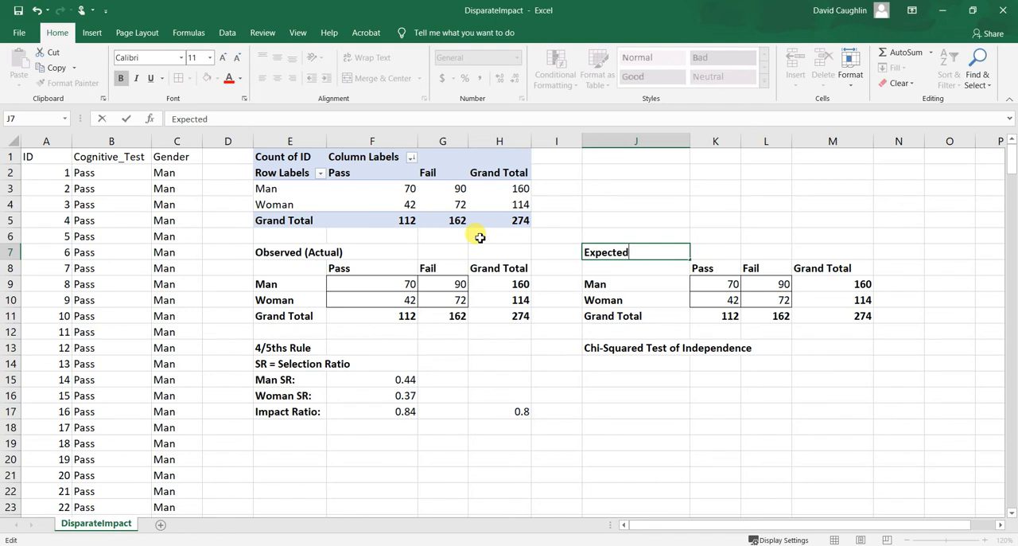
key("Tab")
Clear the copied counts and totals from K9:M11 in the Expected table.
left_click_drag(714, 283, 846, 311)
key("Delete")
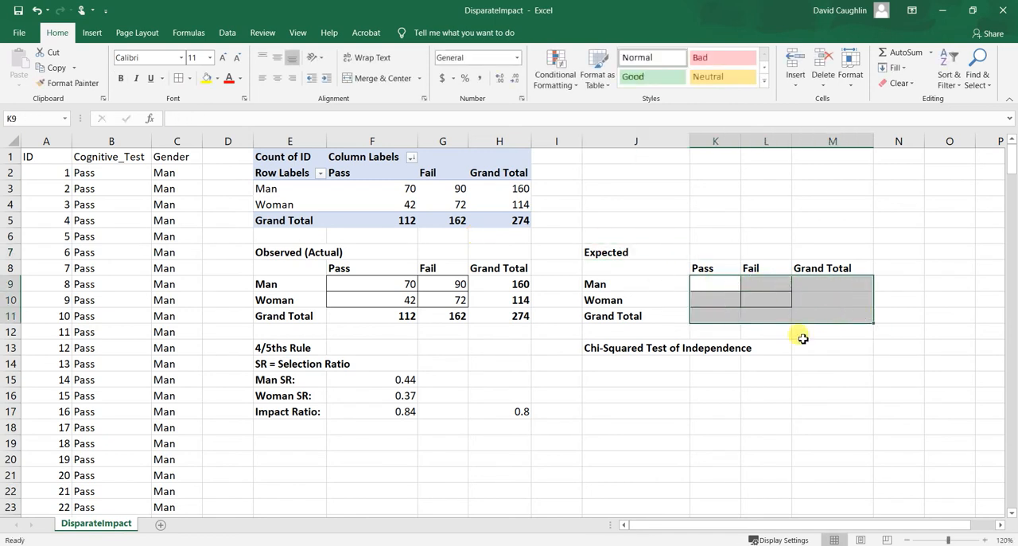
left_click(788, 347)
Calculate the expected count of men who pass in cell K9 with the formula =(F11*H9)/H11.
left_click(726, 284)
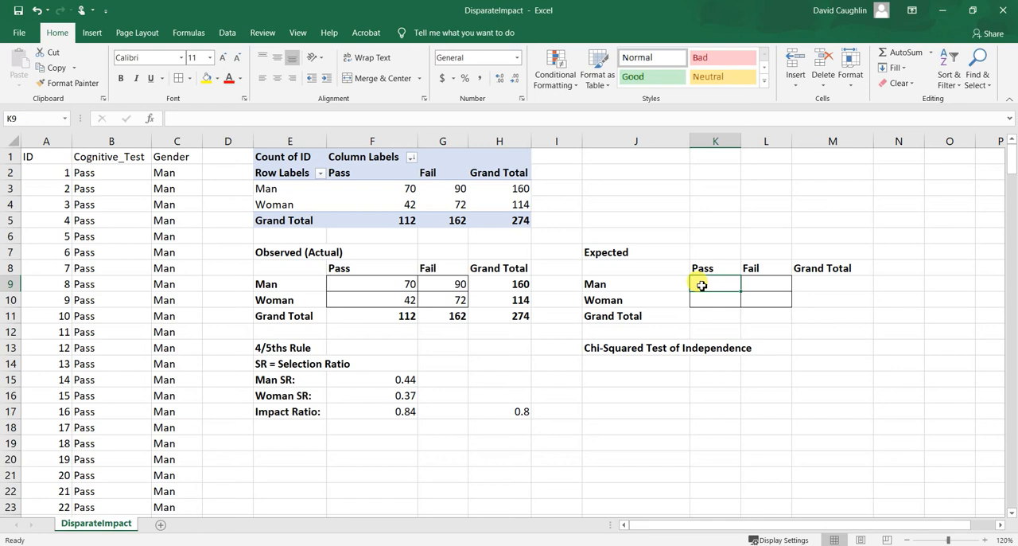
type("=")
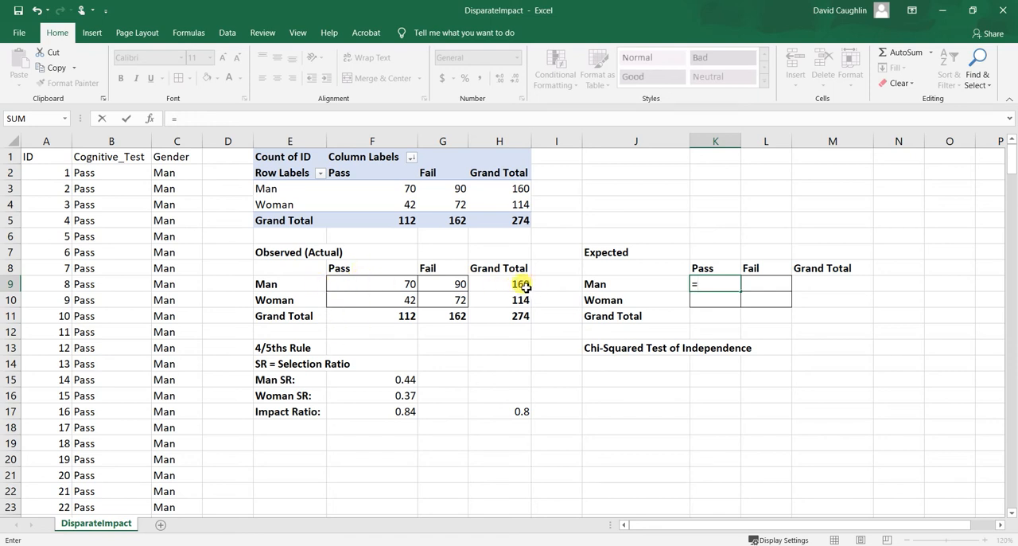
left_click(720, 285)
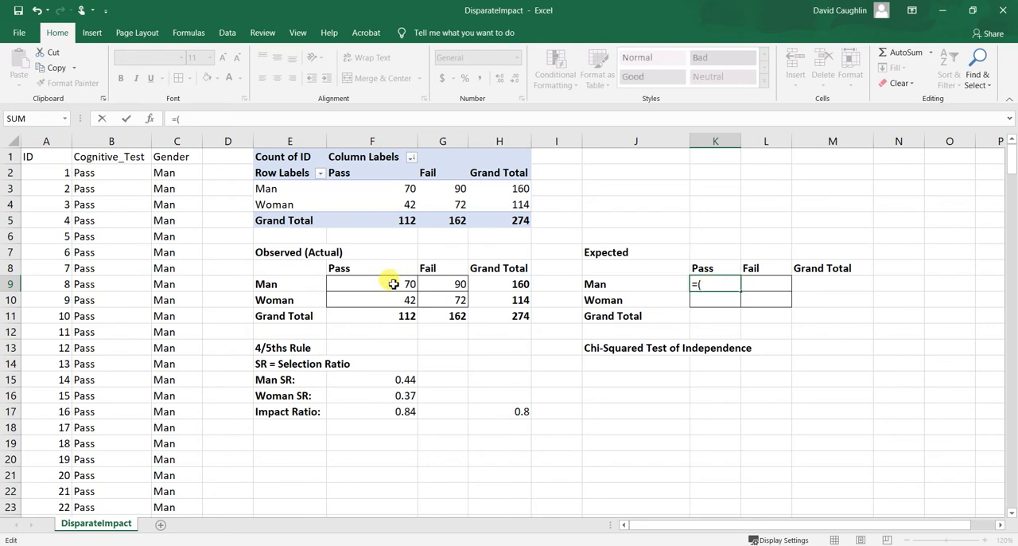
left_click(373, 319)
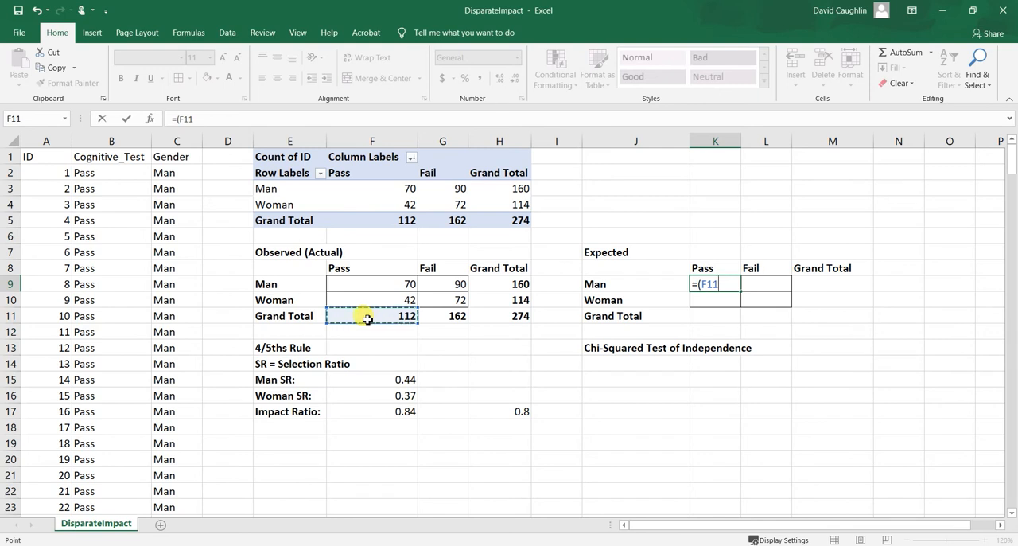
type("*")
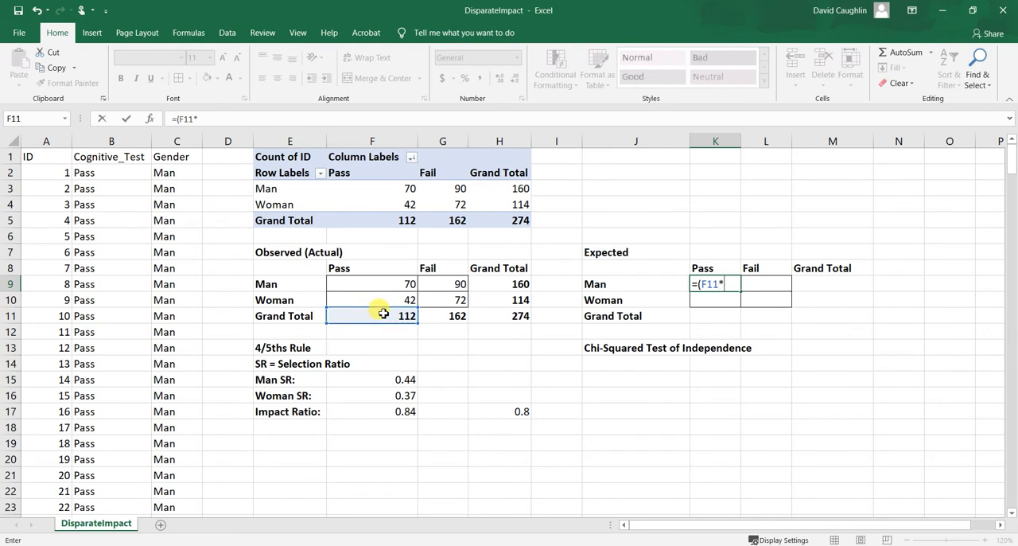
left_click(509, 287)
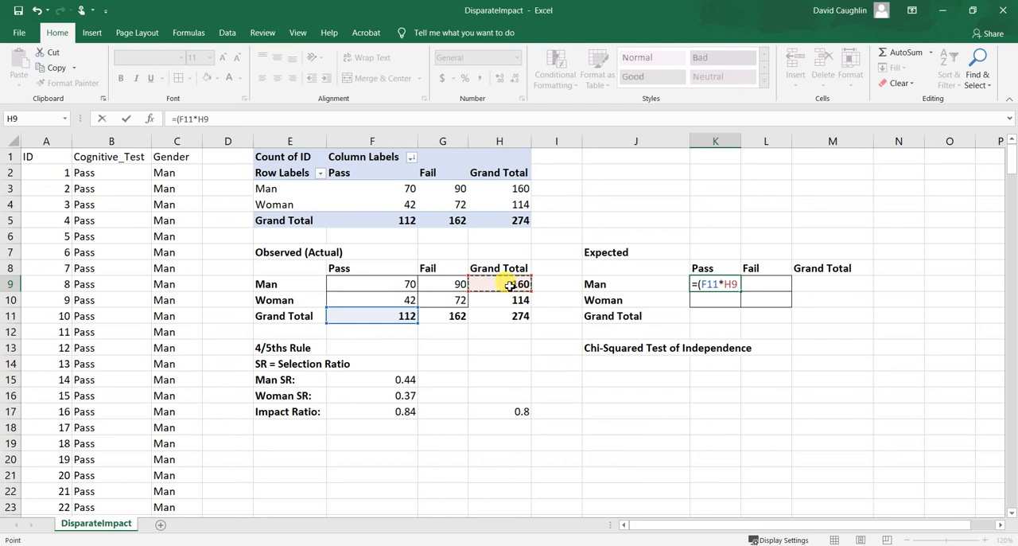
type(")")
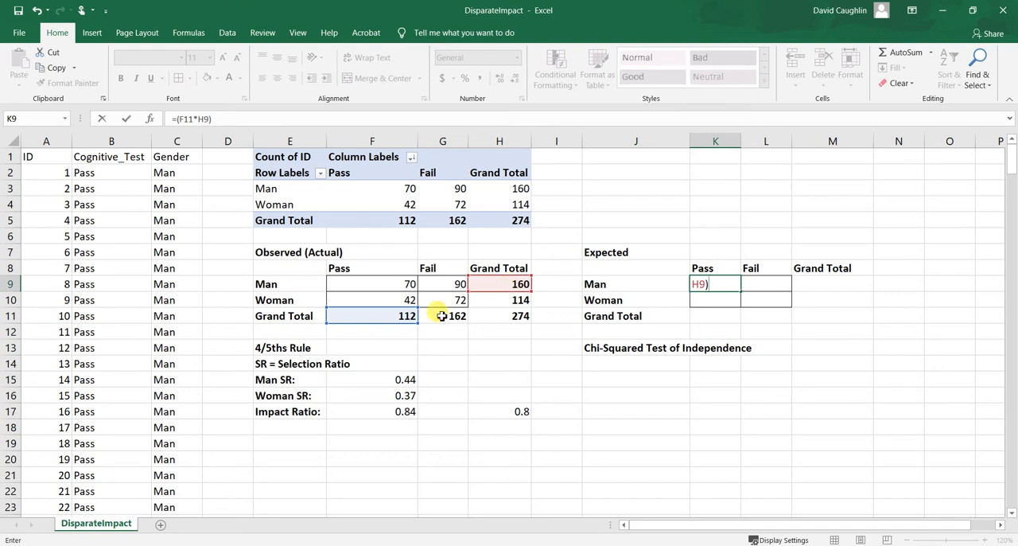
left_click(247, 119)
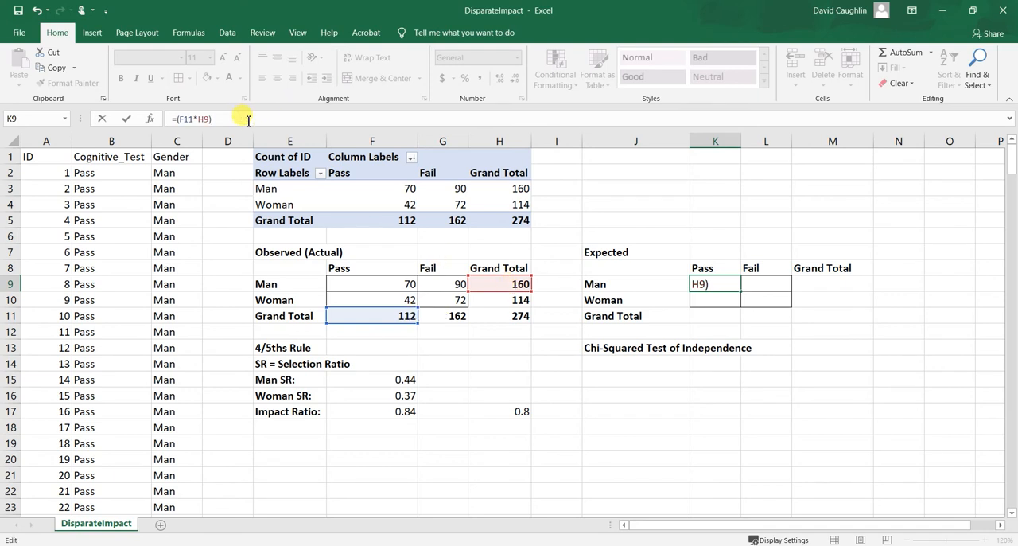
type("/")
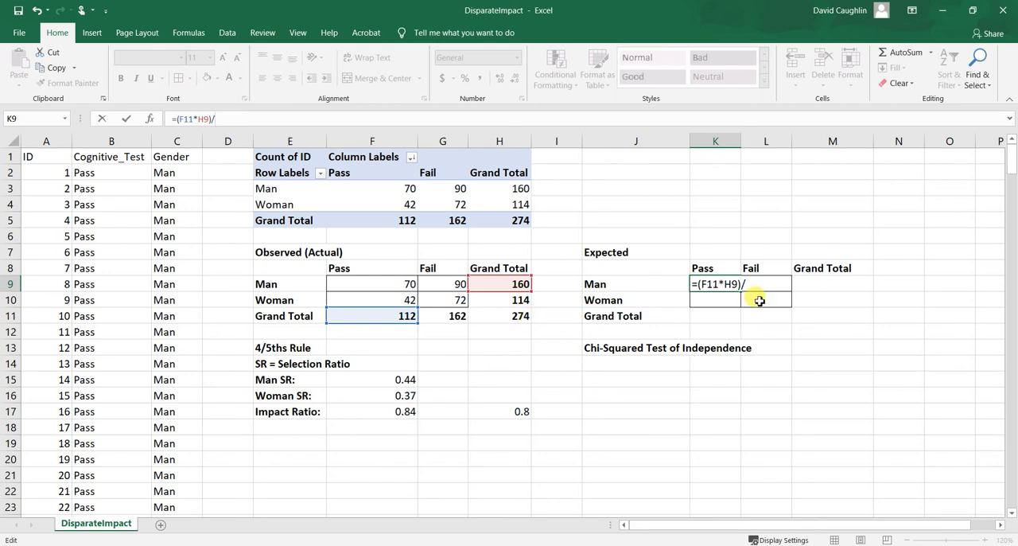
left_click(518, 315)
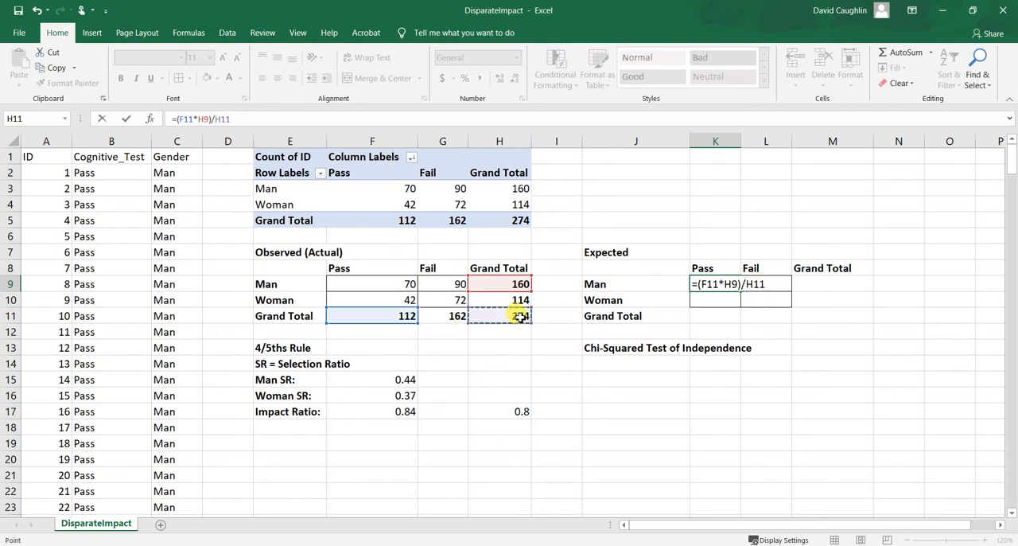
key("Return")
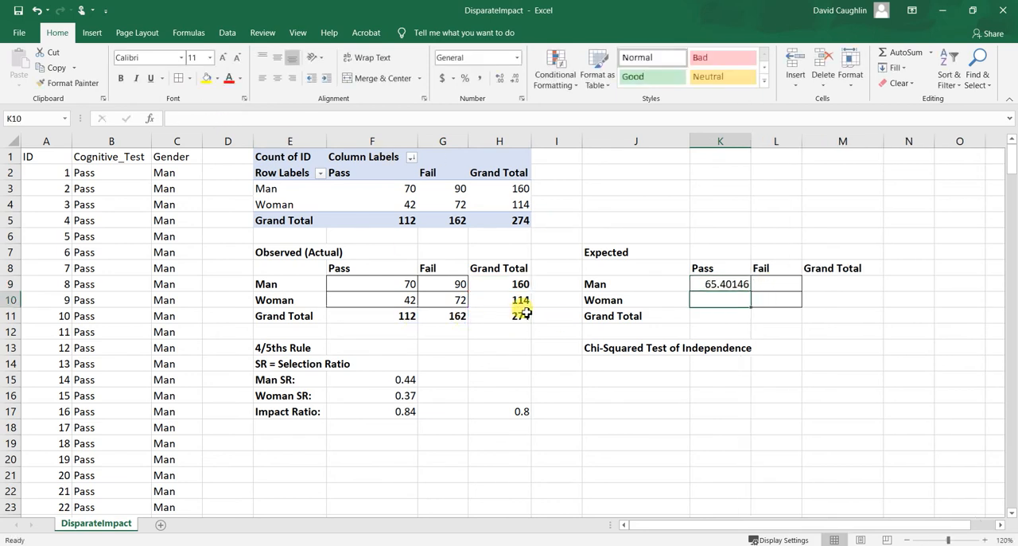
Calculate the expected count of men who fail in cell L9 with the formula =(G11*H9)/H11.
left_click(726, 282)
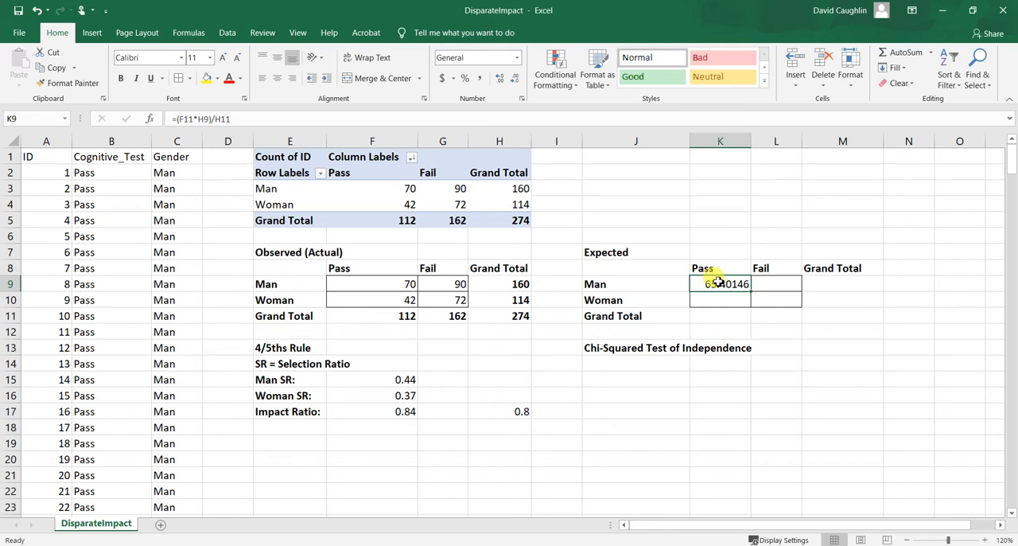
left_click(777, 283)
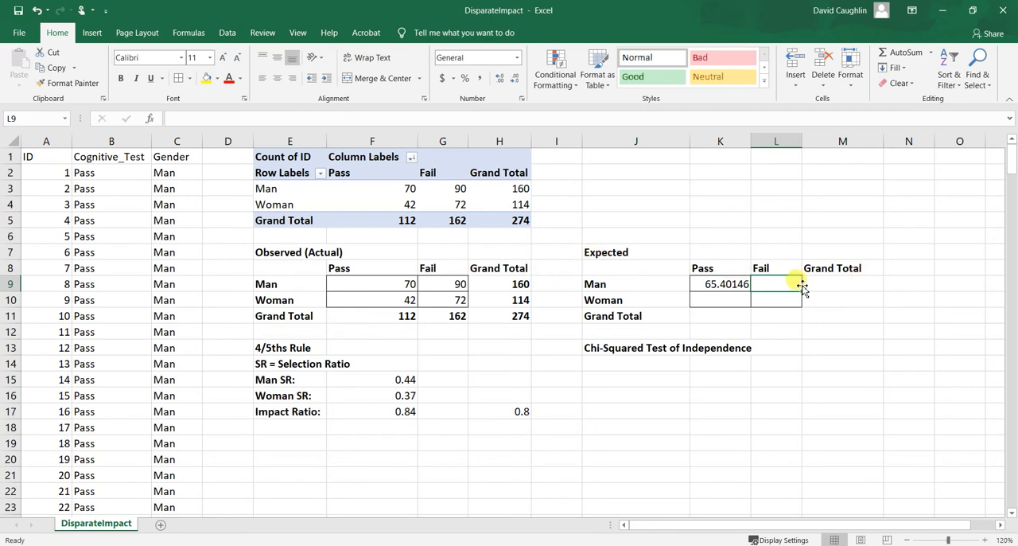
type("=(G11")
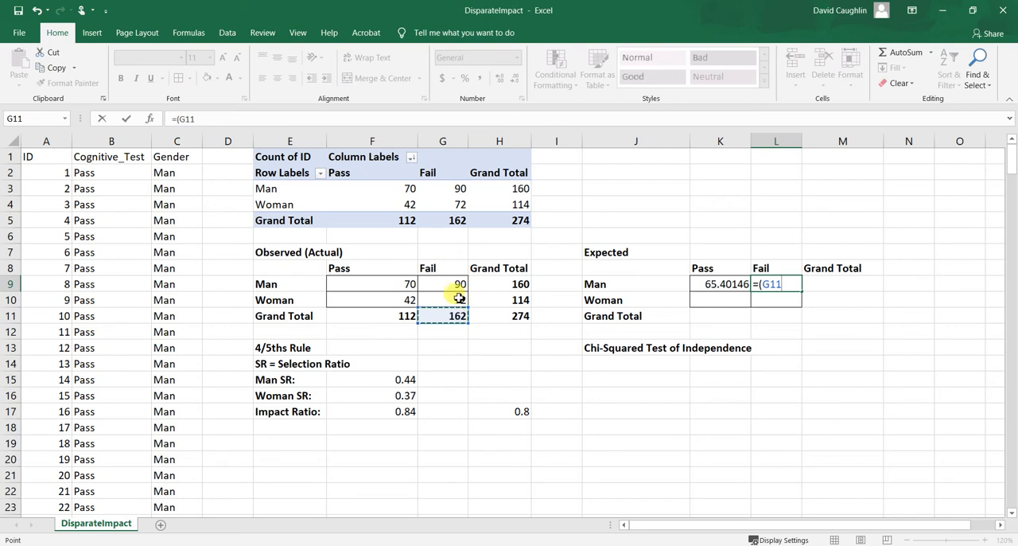
type("*")
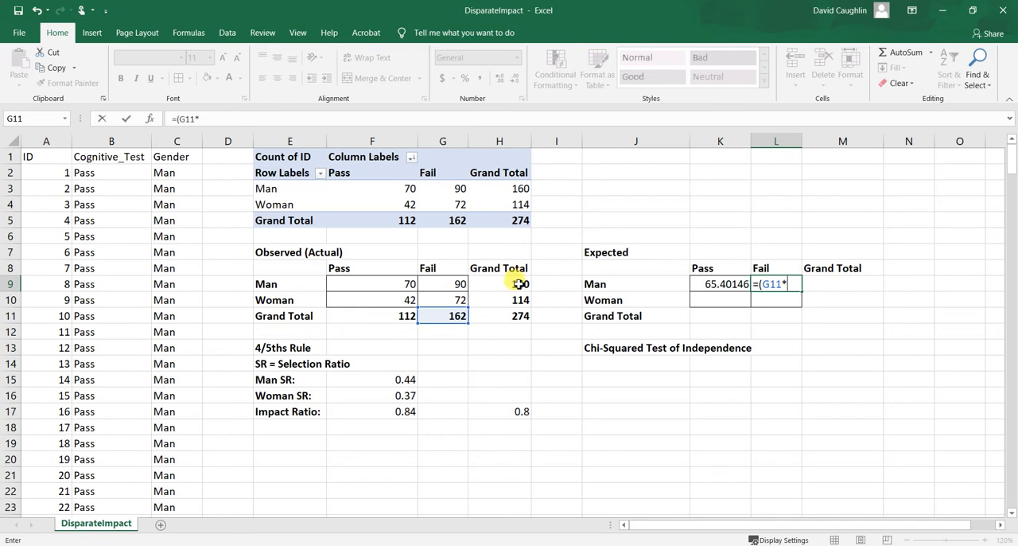
left_click(518, 284)
type(")/")
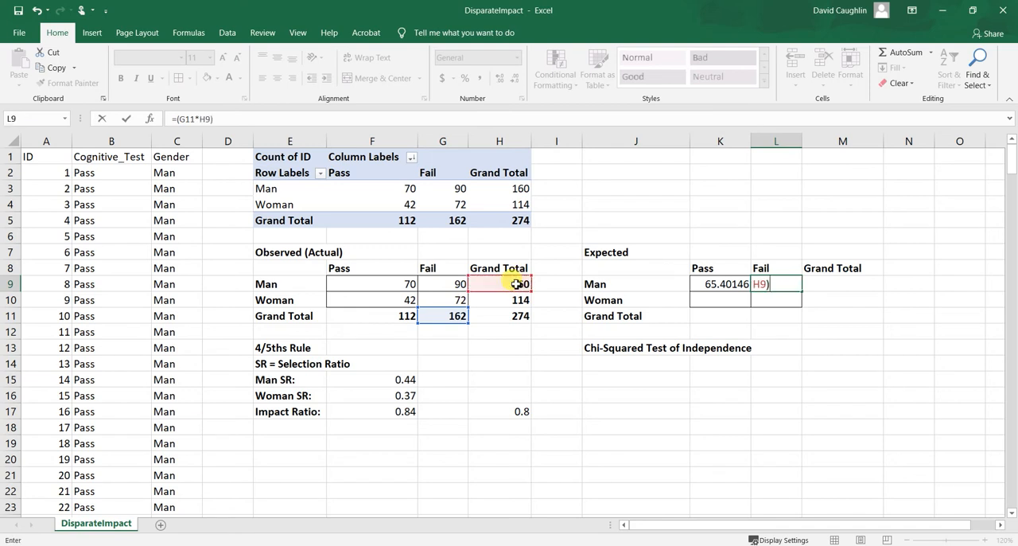
left_click(506, 317)
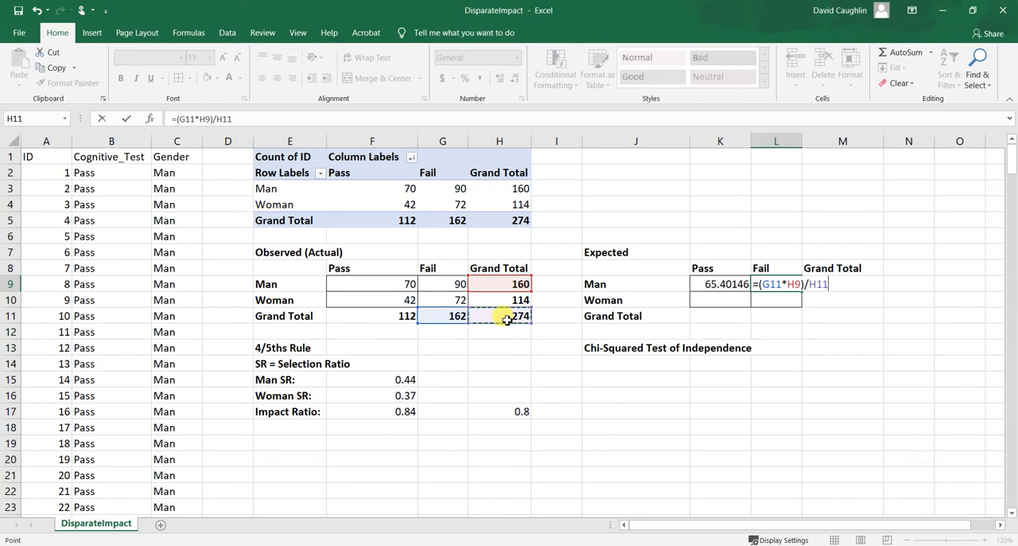
key("Return")
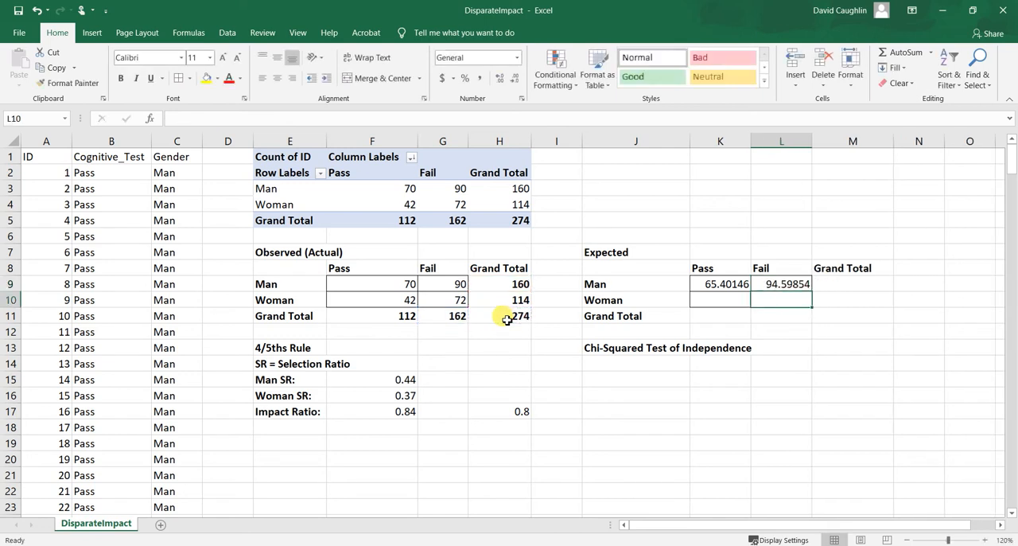
left_click(802, 288)
left_click(804, 295)
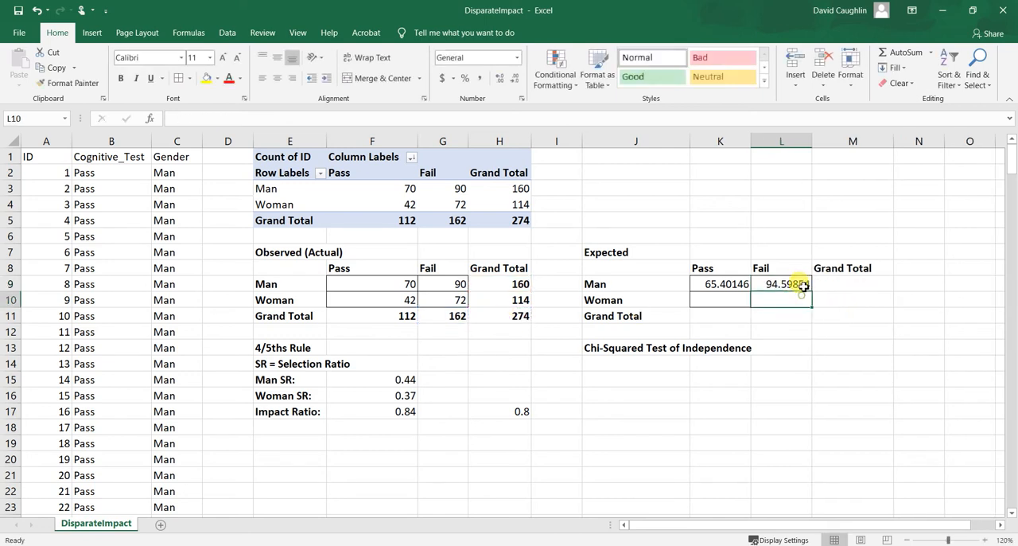
Calculate the expected count of women who pass in cell K10 with the formula =(F11*H10)/H11.
left_click(721, 303)
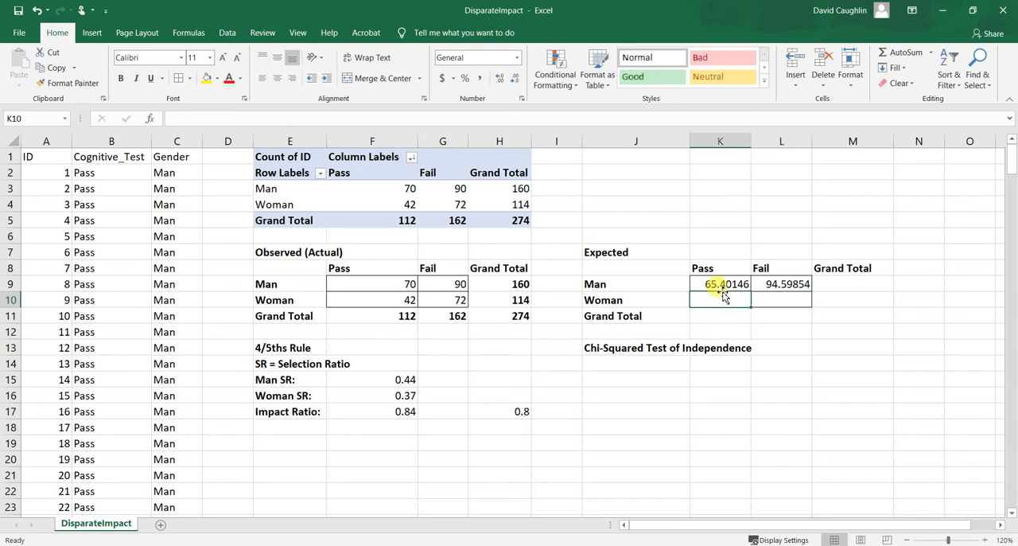
type("=(")
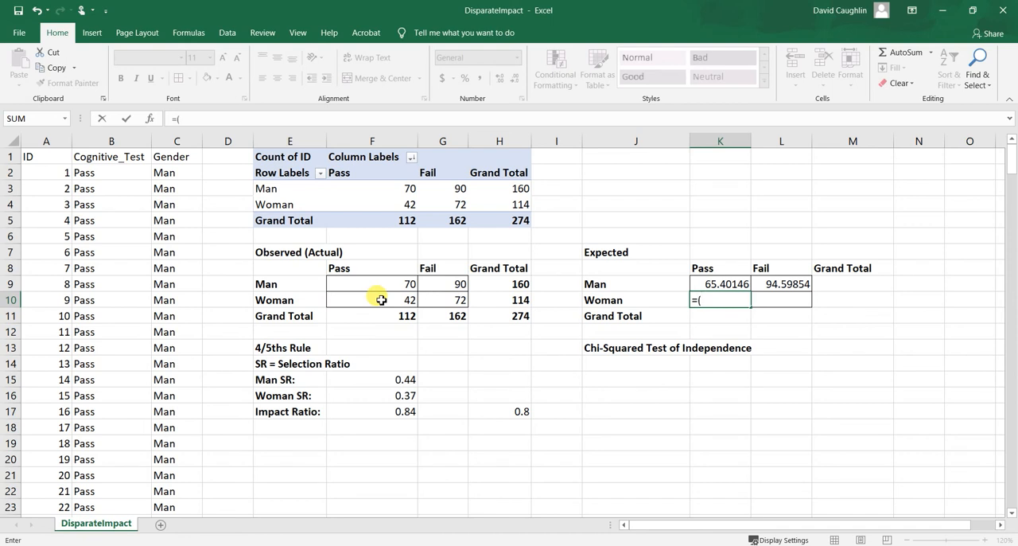
left_click(388, 317)
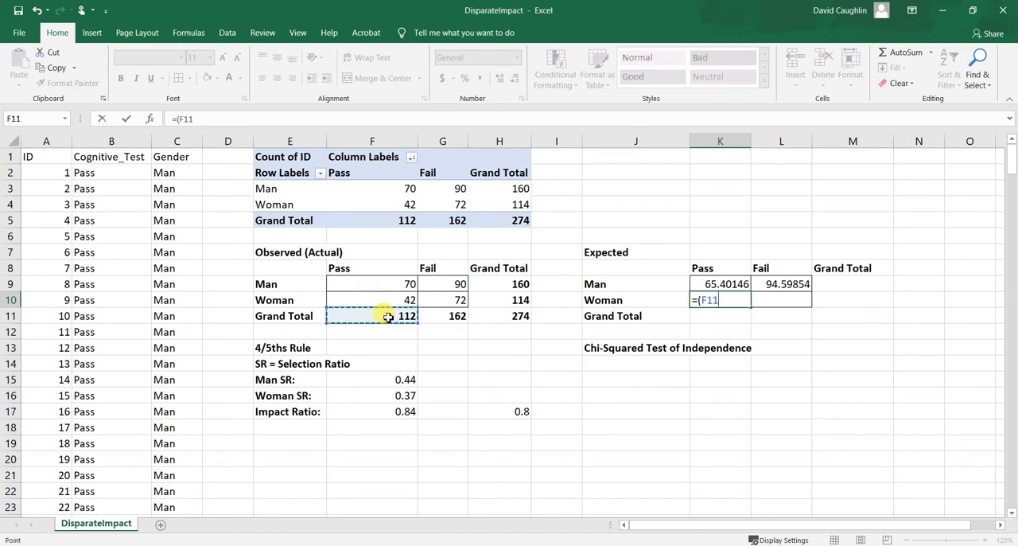
type("*")
left_click(507, 303)
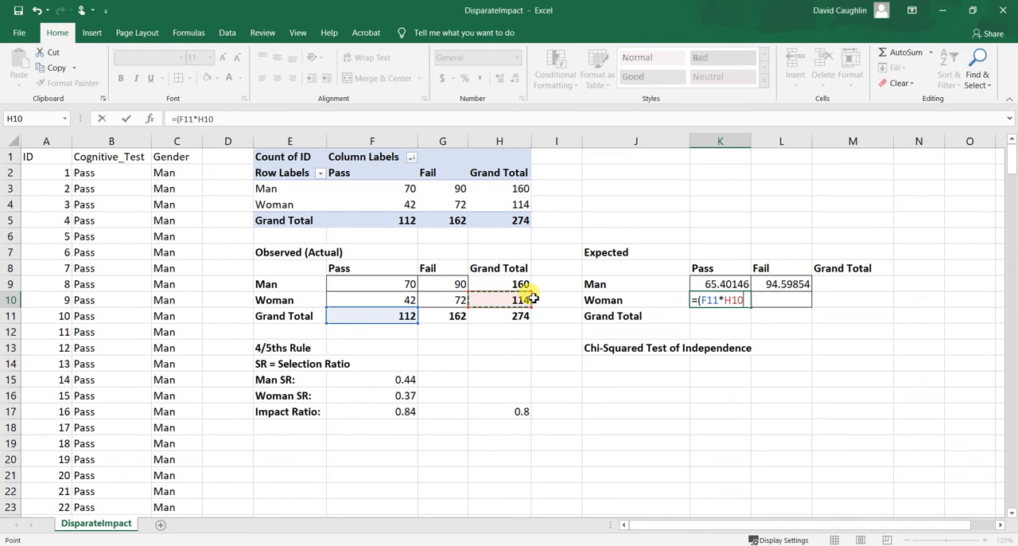
type(")/")
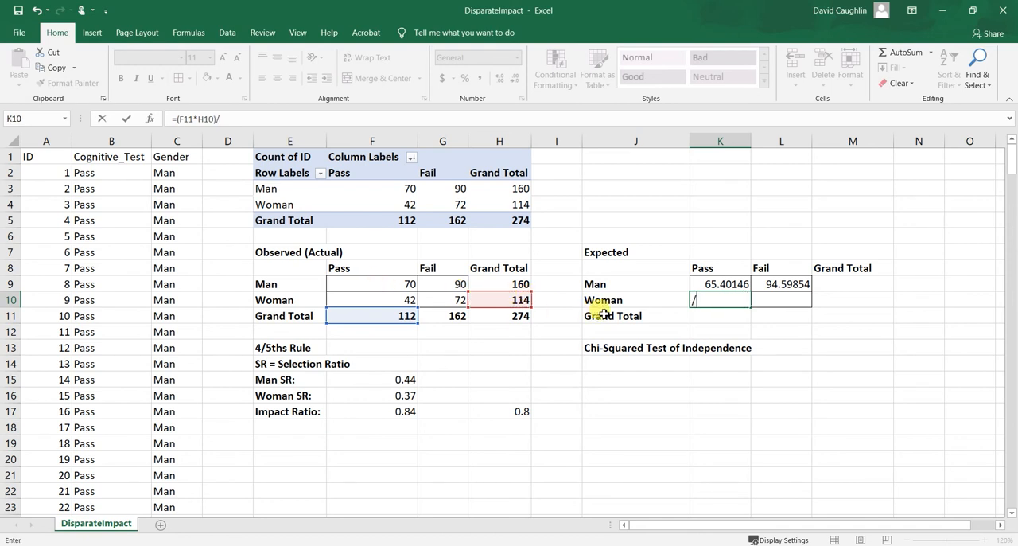
left_click(494, 316)
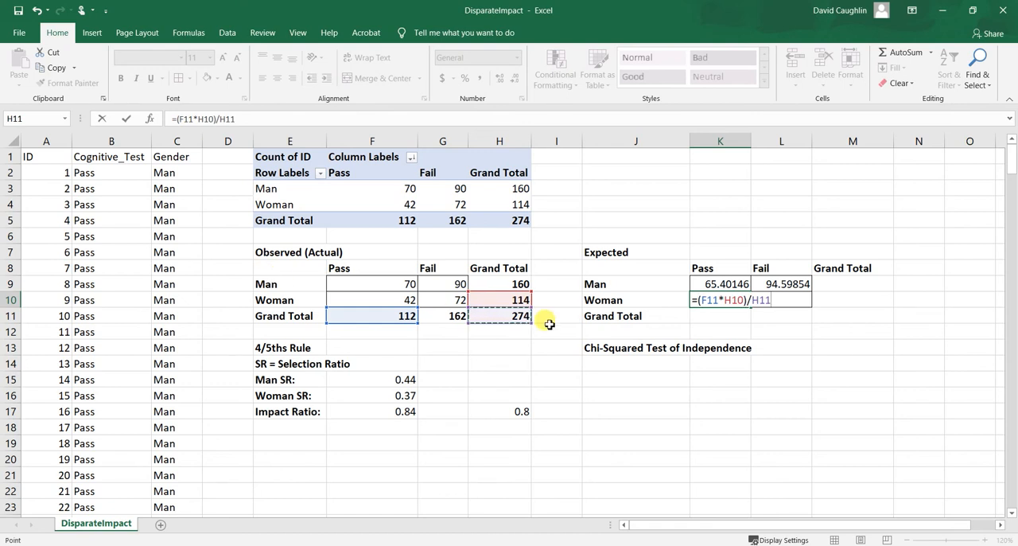
key("Return")
left_click(728, 301)
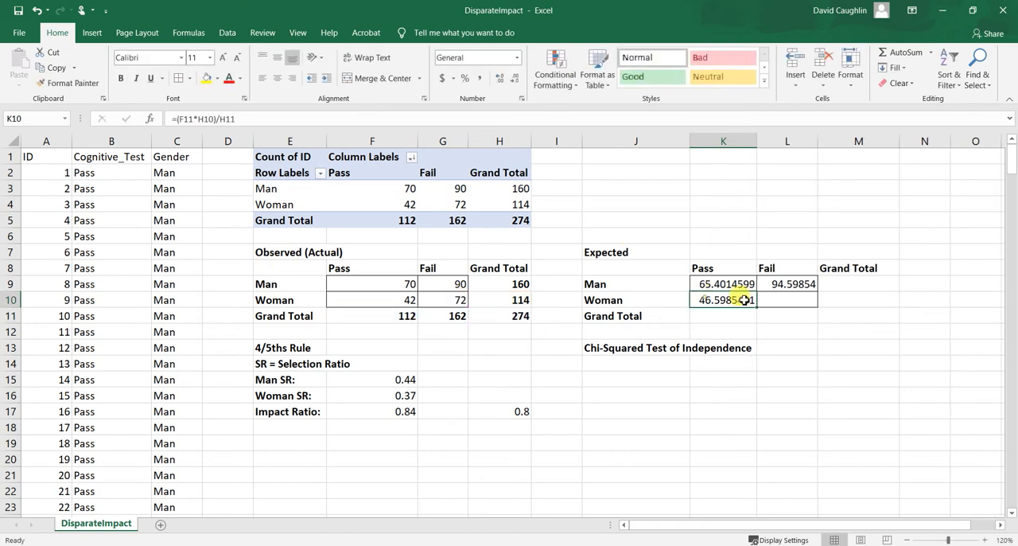
Calculate the expected count of women who fail in cell L10 with the formula =(G11*H10)/H11.
left_click(787, 302)
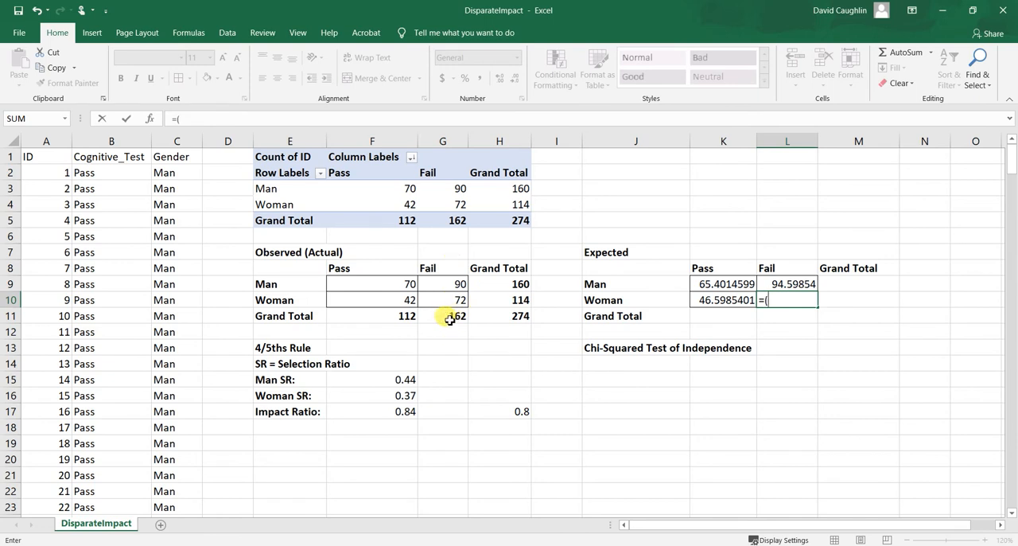
type("=(")
left_click(443, 317)
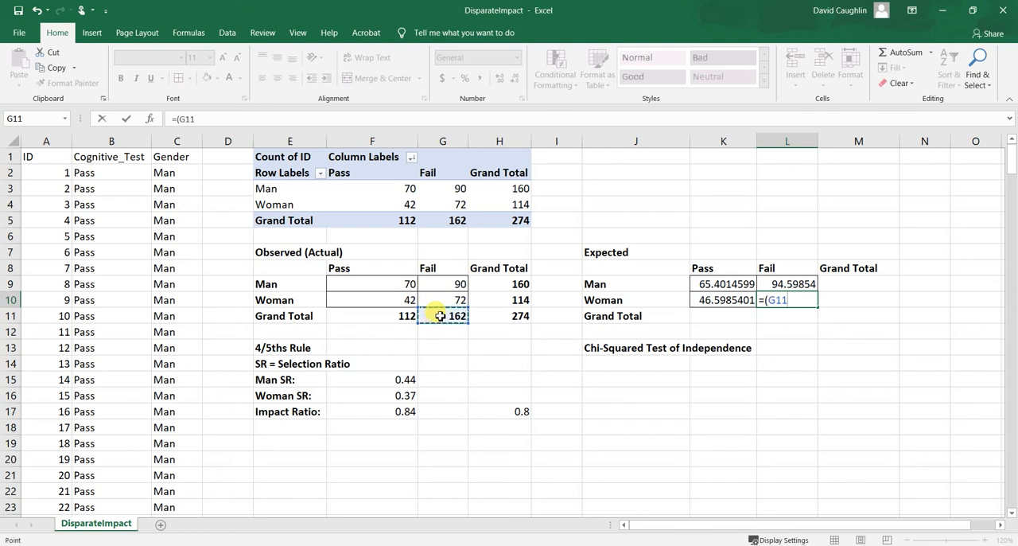
type("*")
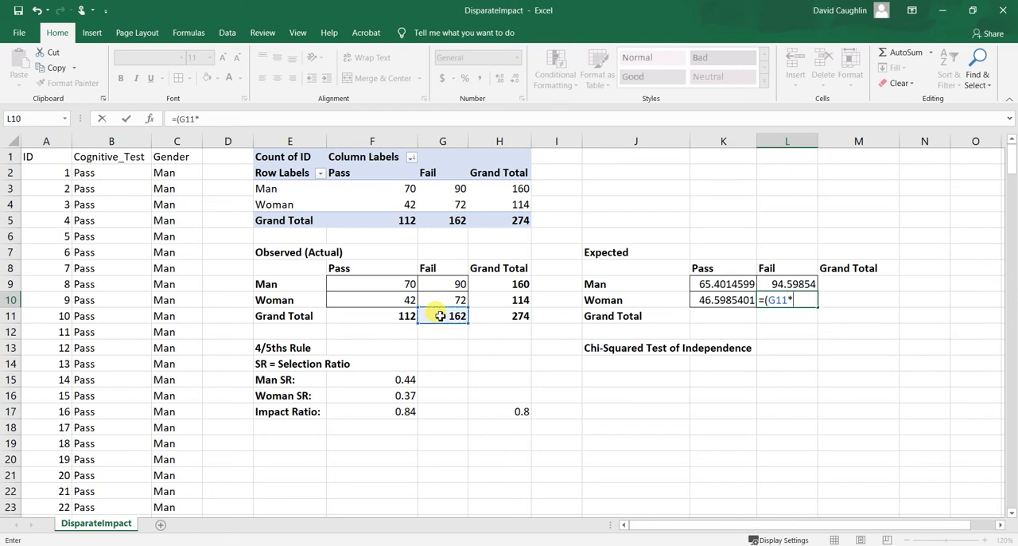
left_click(501, 288)
left_click(506, 299)
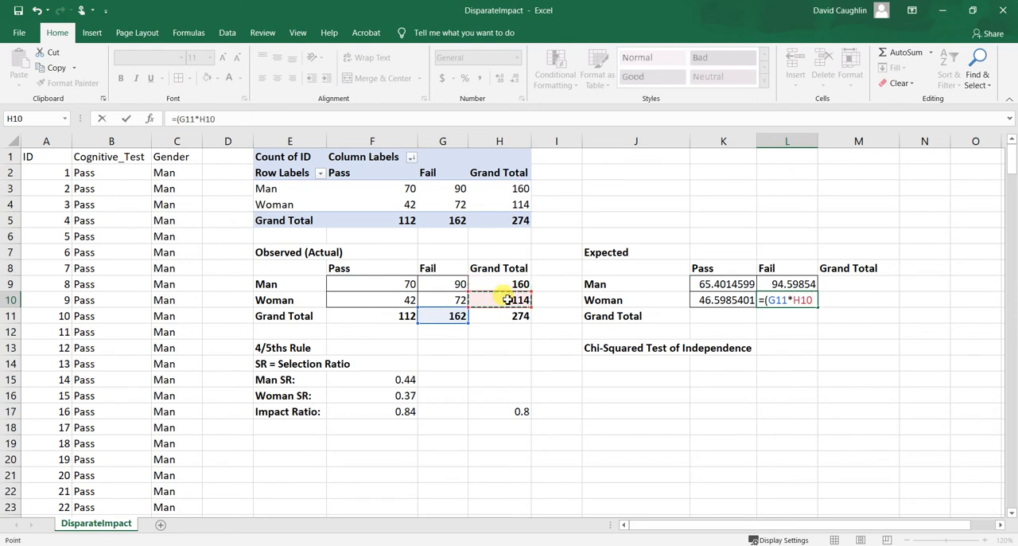
type(")/")
left_click(517, 317)
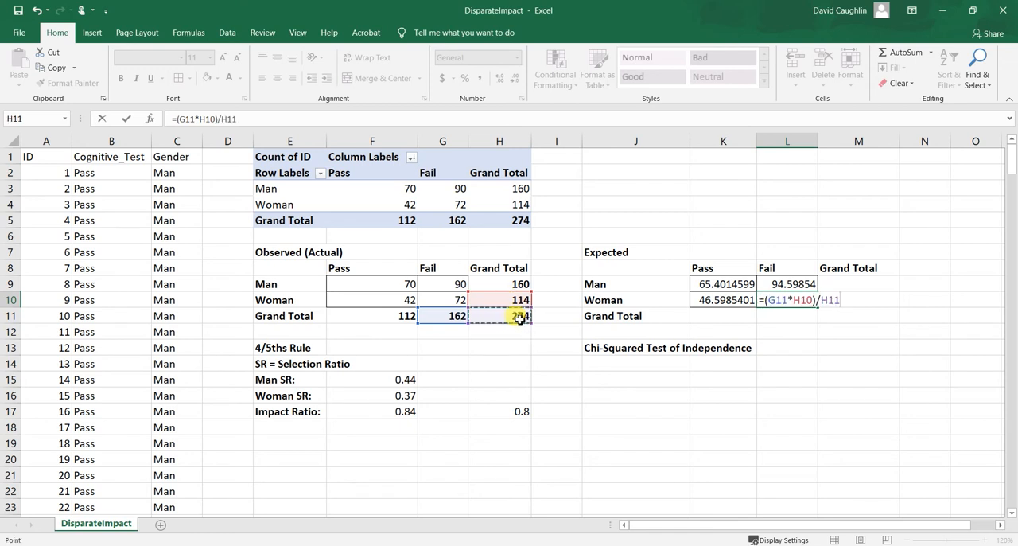
key("Return")
left_click(784, 300)
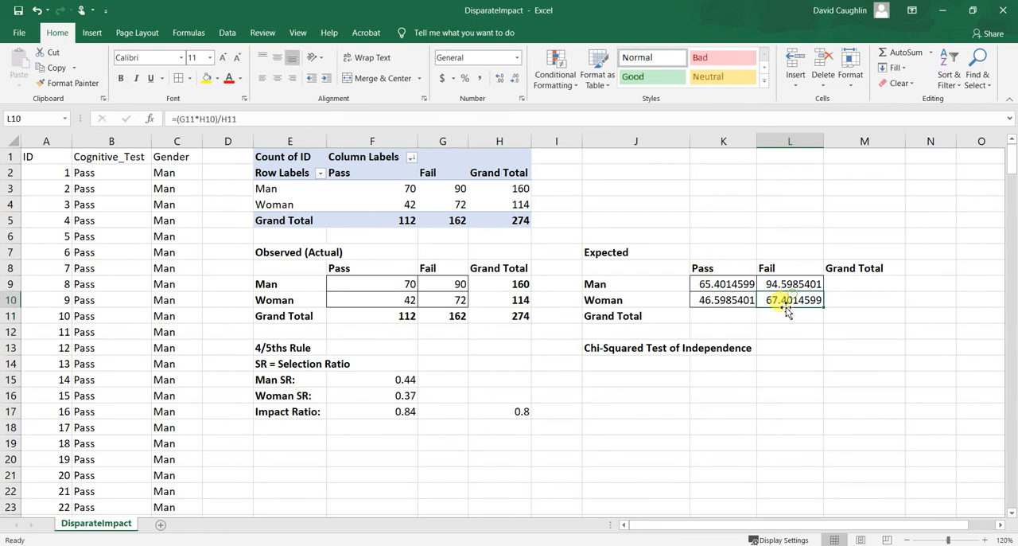
Review the four calculated cells K9:L10 of the Expected table.
left_click(718, 284)
left_click(757, 283)
left_click(706, 300)
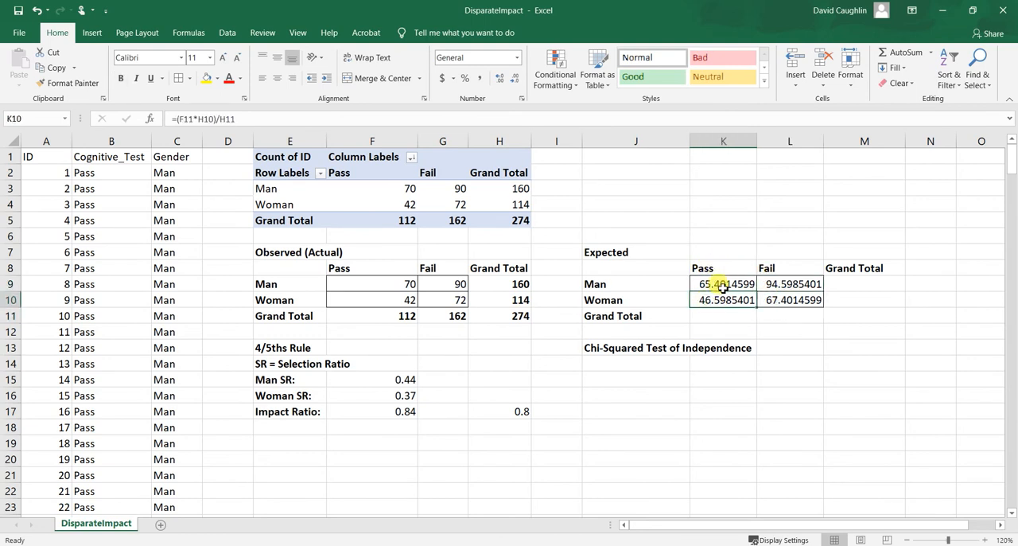
left_click(723, 287)
left_click(732, 298)
left_click(733, 285)
left_click(799, 283)
left_click(797, 301)
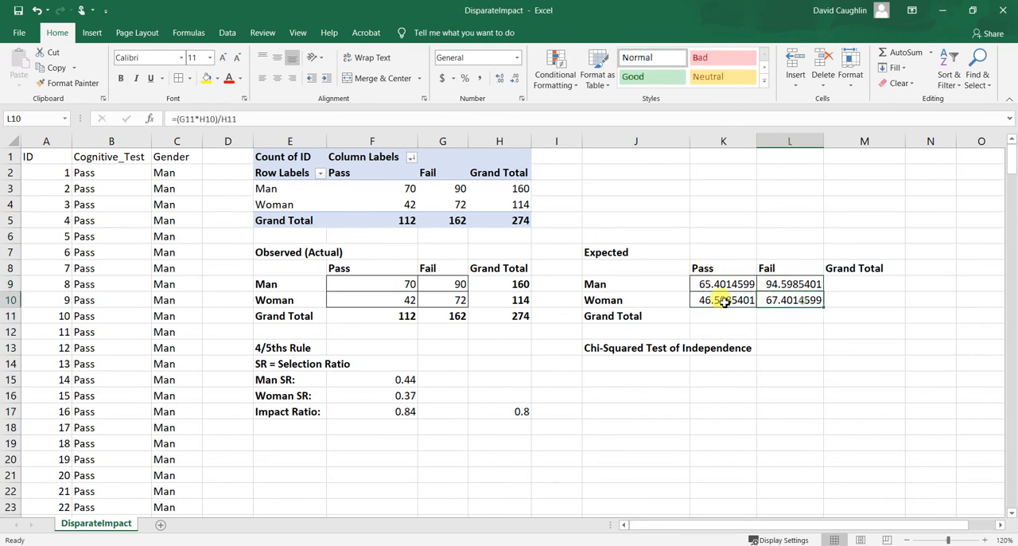
left_click(724, 301)
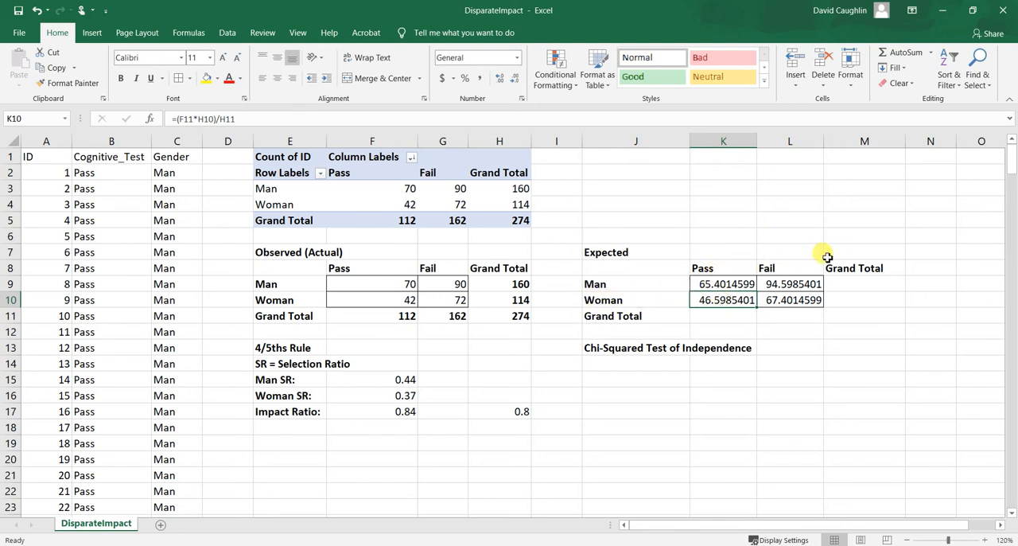
Total the expected counts for men in cell M9 with =SUM(K9:L9) and compare it with the observed total in H9.
left_click(865, 287)
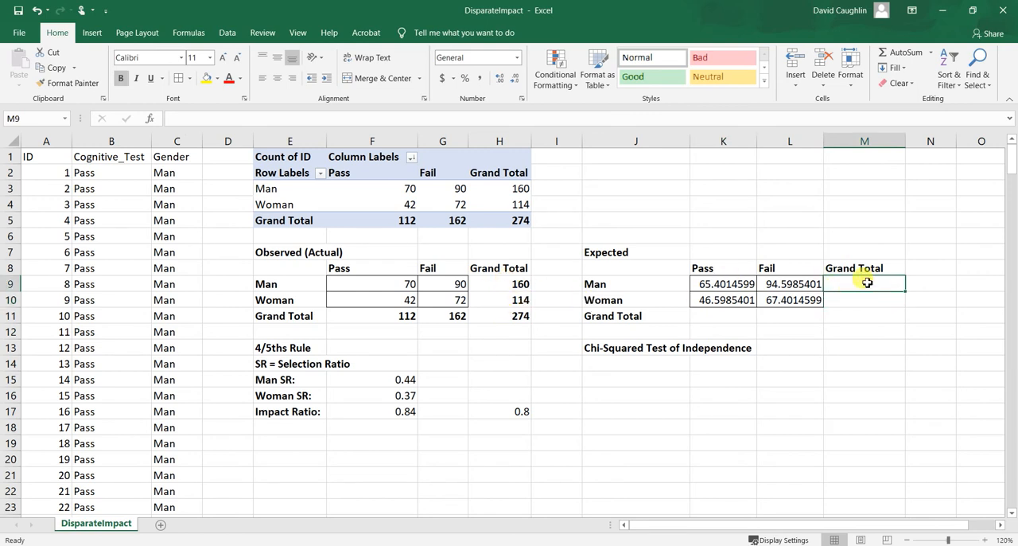
type("=")
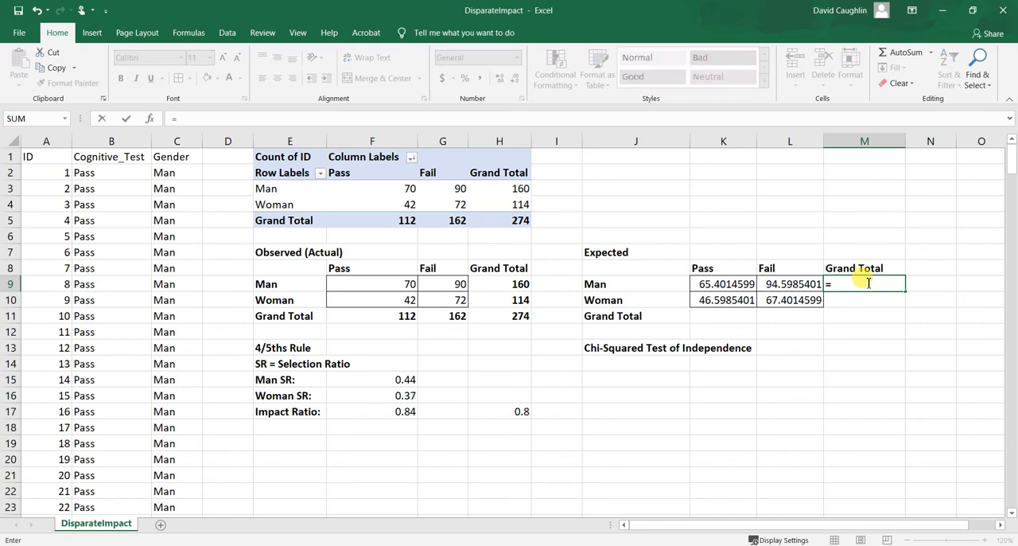
type("sum")
key("Tab")
left_click_drag(724, 284, 779, 283)
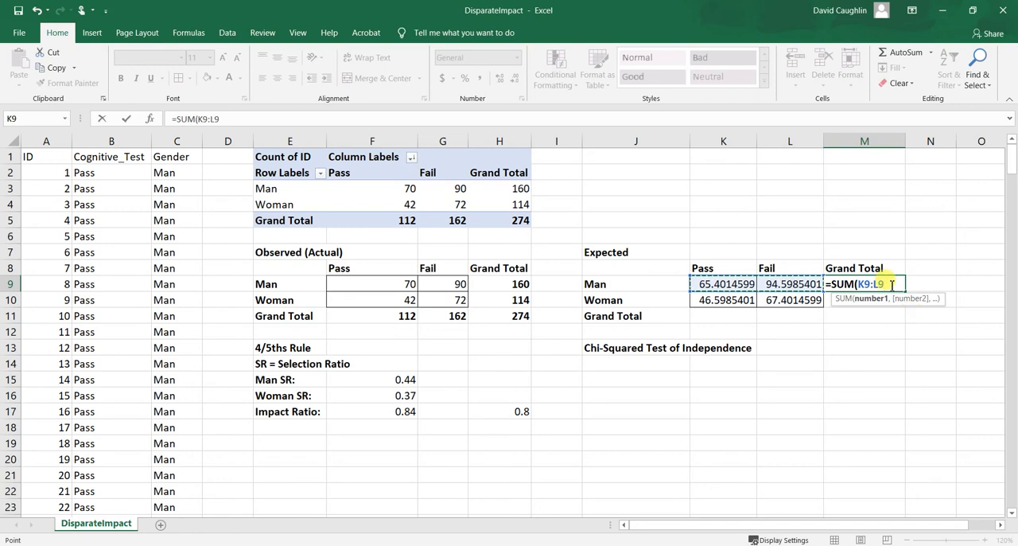
type(")")
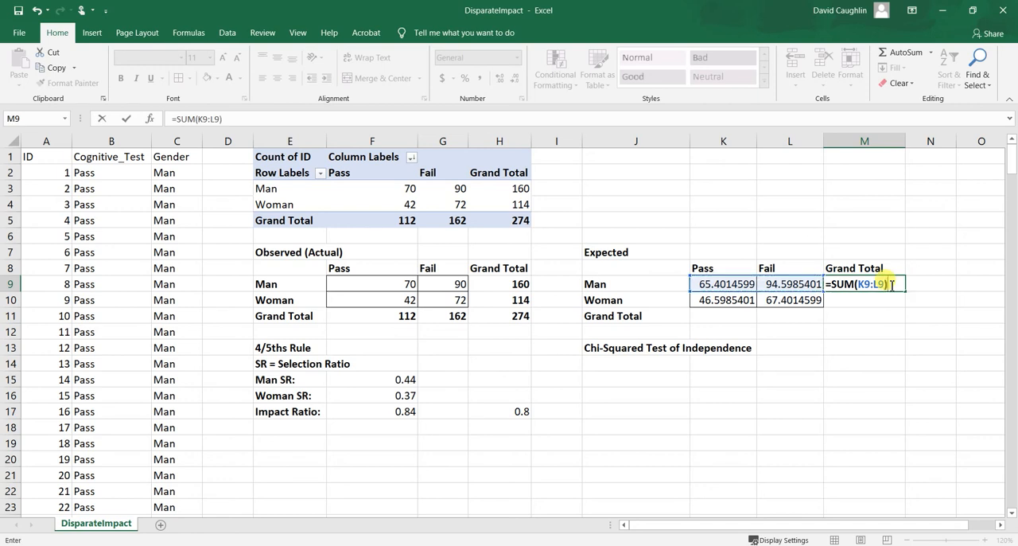
key("Return")
left_click_drag(892, 285, 937, 286)
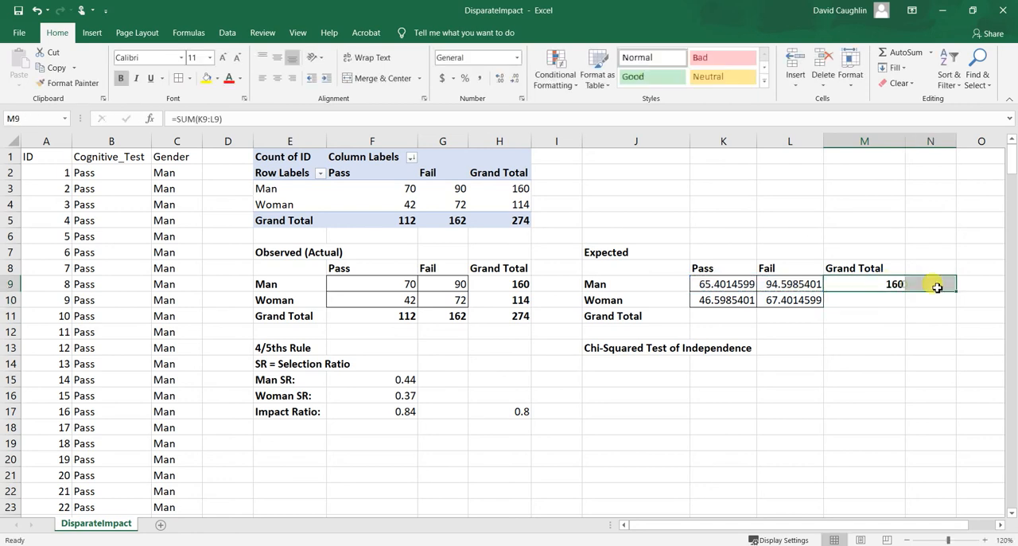
left_click(895, 282)
left_click(497, 282)
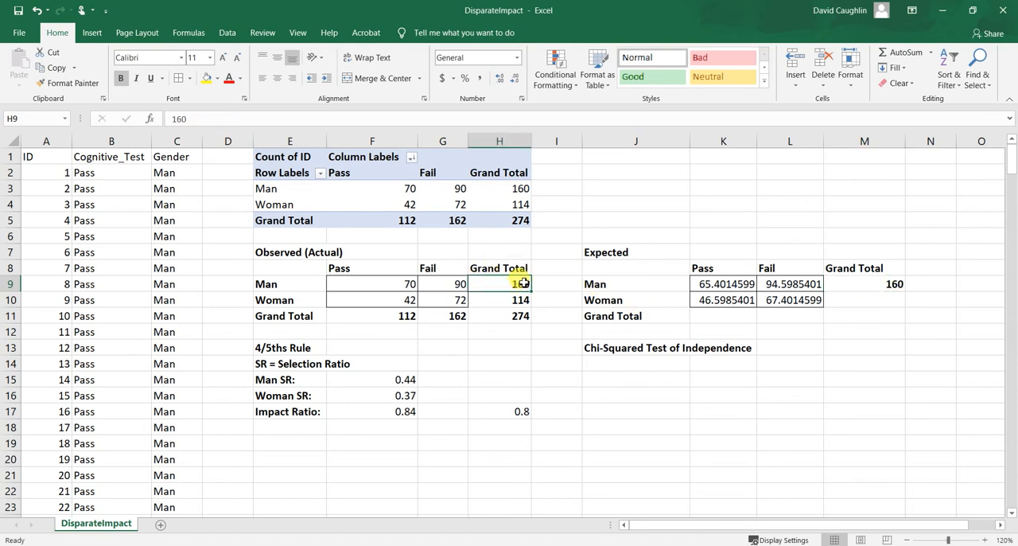
left_click(518, 297)
left_click(521, 285)
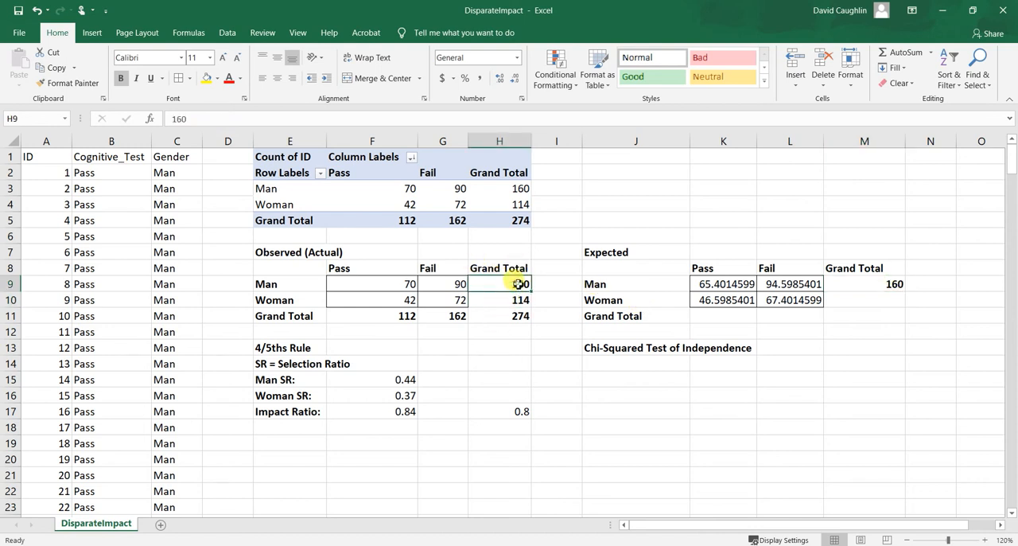
Total the expected counts for women in cell M10 with =SUM(K10:L10) and compare it with the observed total in H10.
left_click(836, 304)
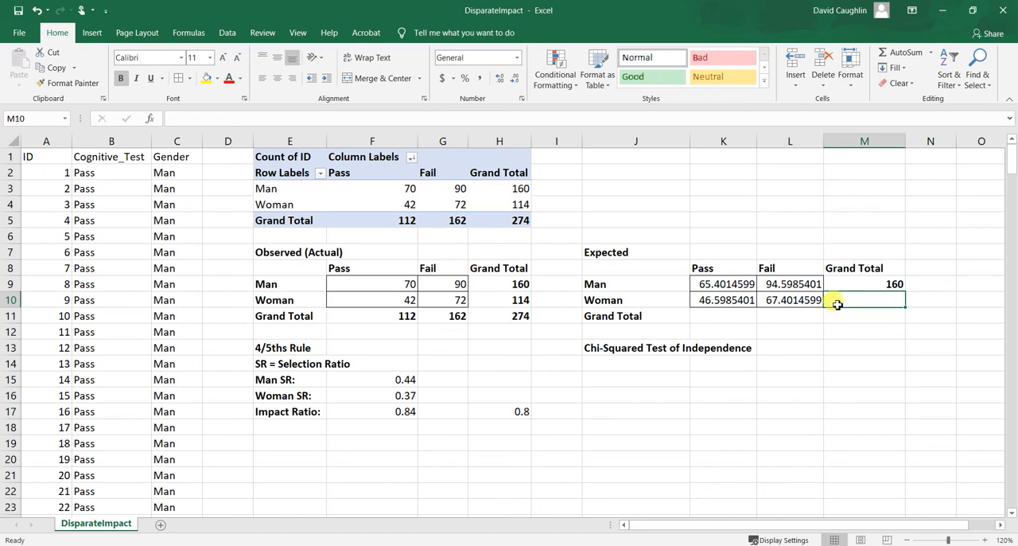
type("=SUM(")
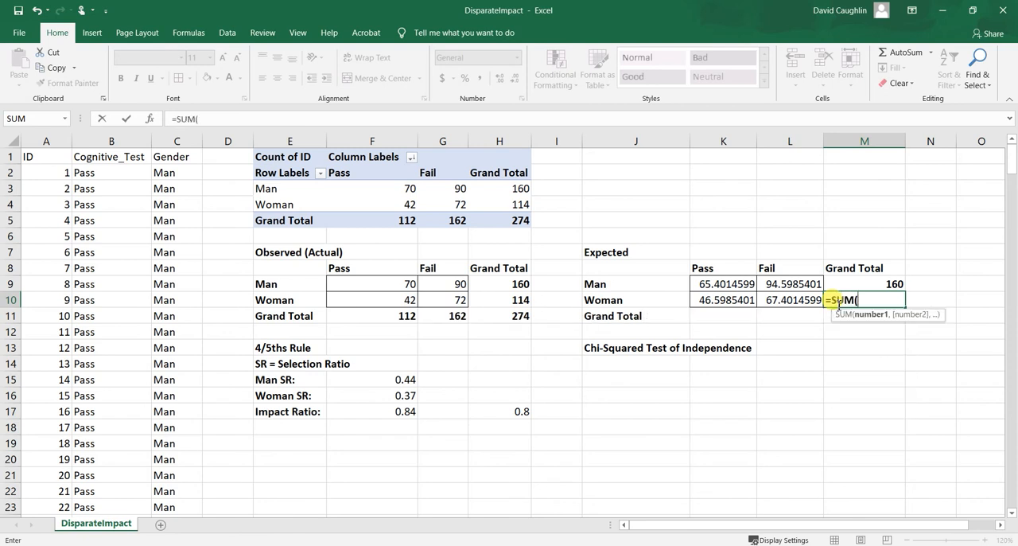
left_click(718, 300)
left_click_drag(719, 300, 786, 300)
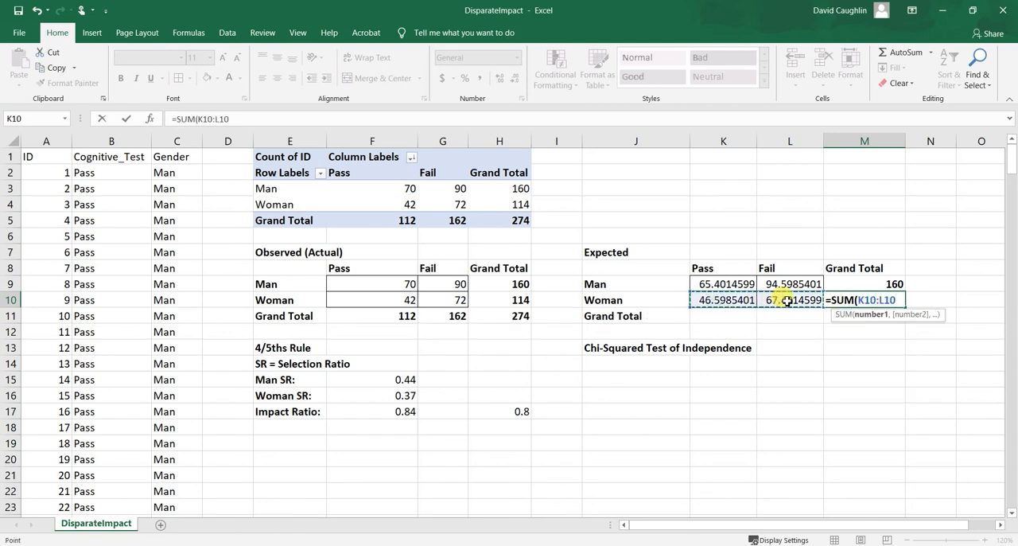
key("Return")
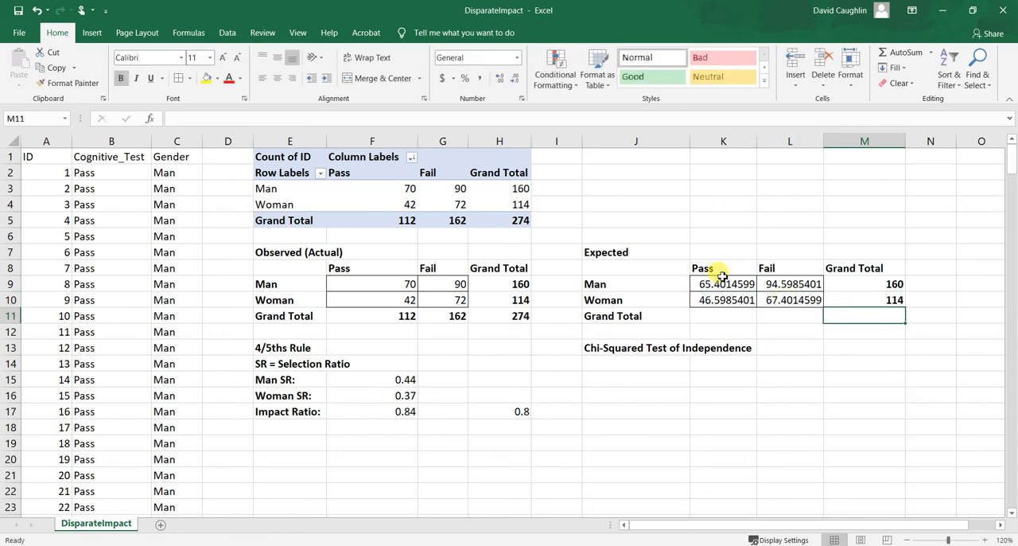
left_click(888, 296)
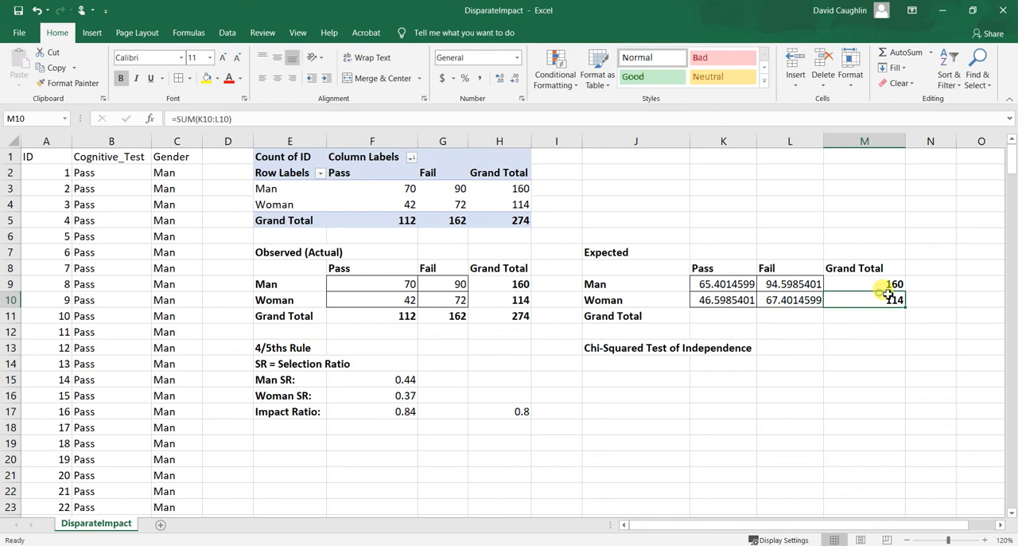
left_click(523, 298)
Total the expected Pass counts in cell K11 with =SUM(K9:K10).
left_click(717, 317)
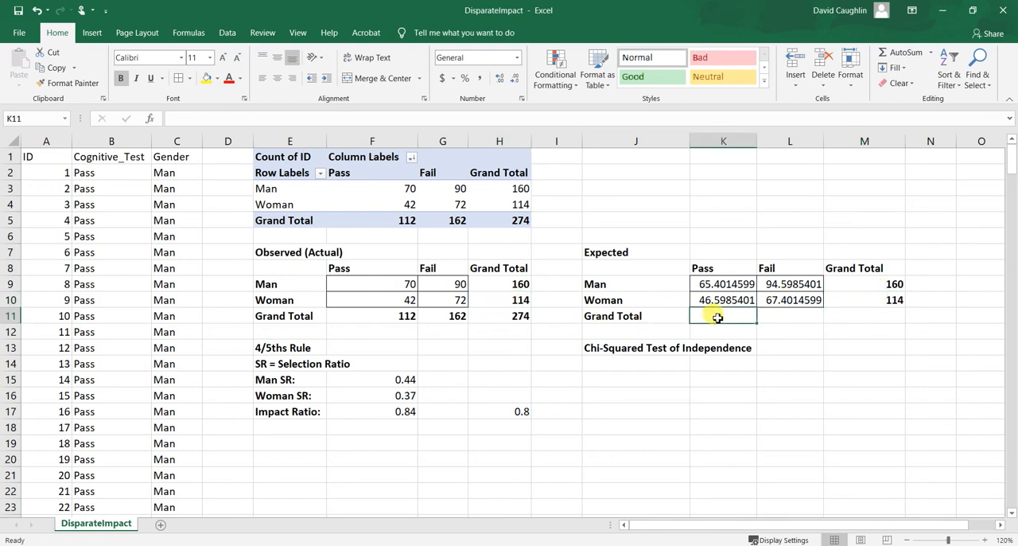
type("=su")
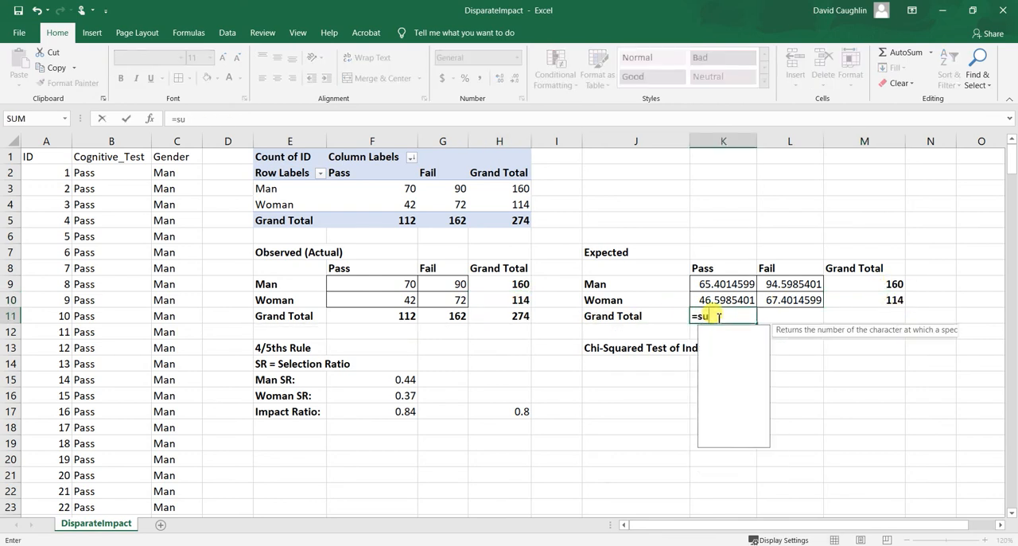
key("Tab")
left_click_drag(727, 283, 728, 296)
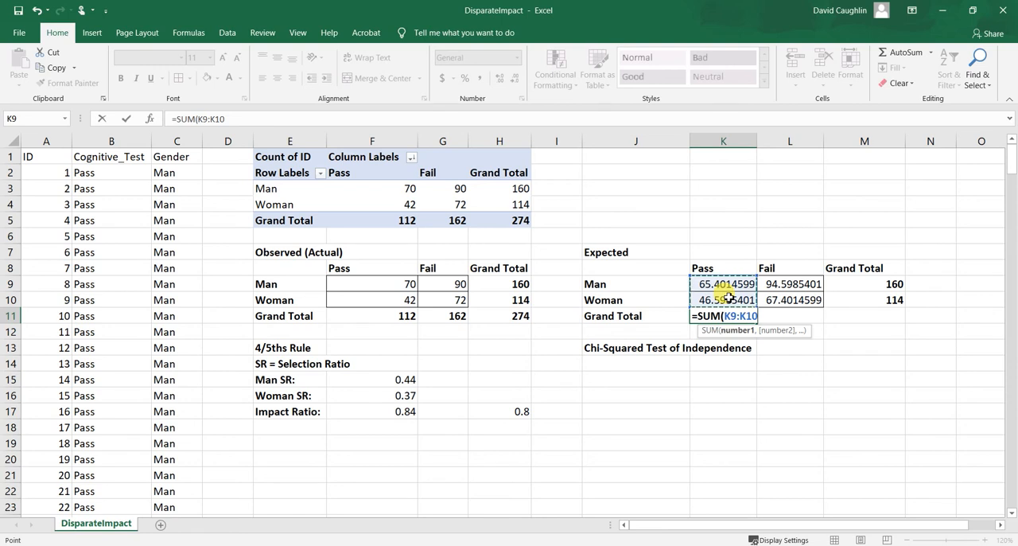
key("Return")
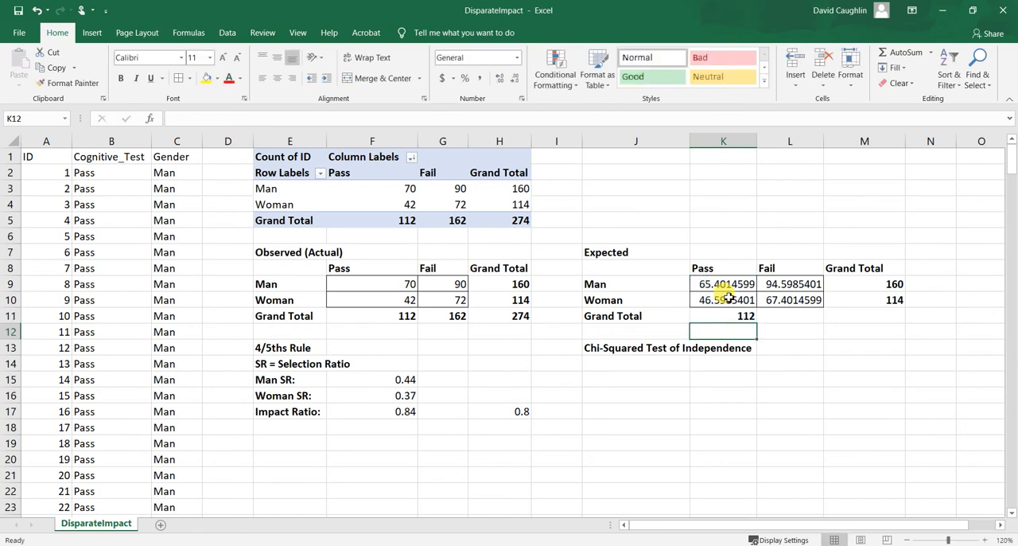
Total the expected Fail counts in cell L11 with =SUM(L9:L10).
left_click(786, 319)
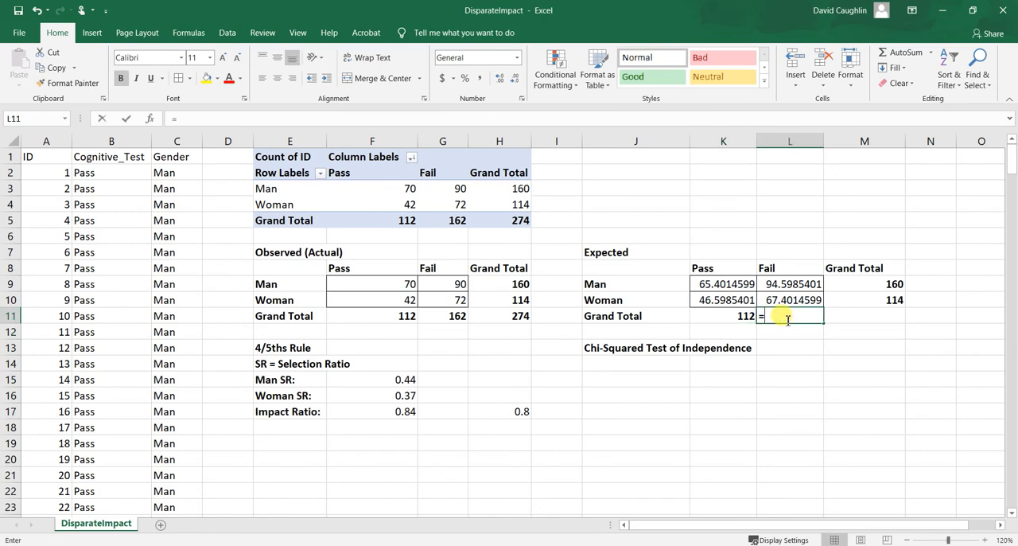
type("=")
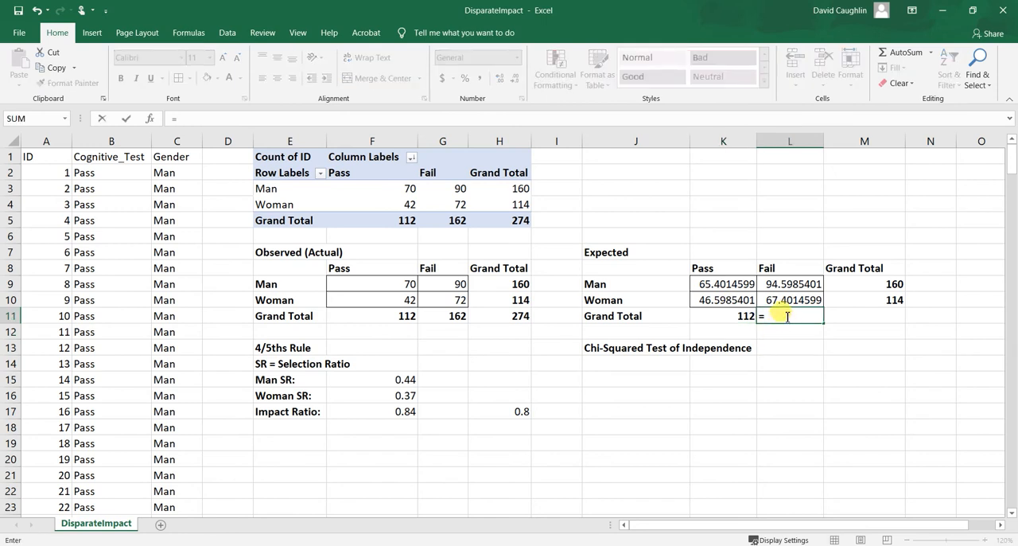
type("SUM(")
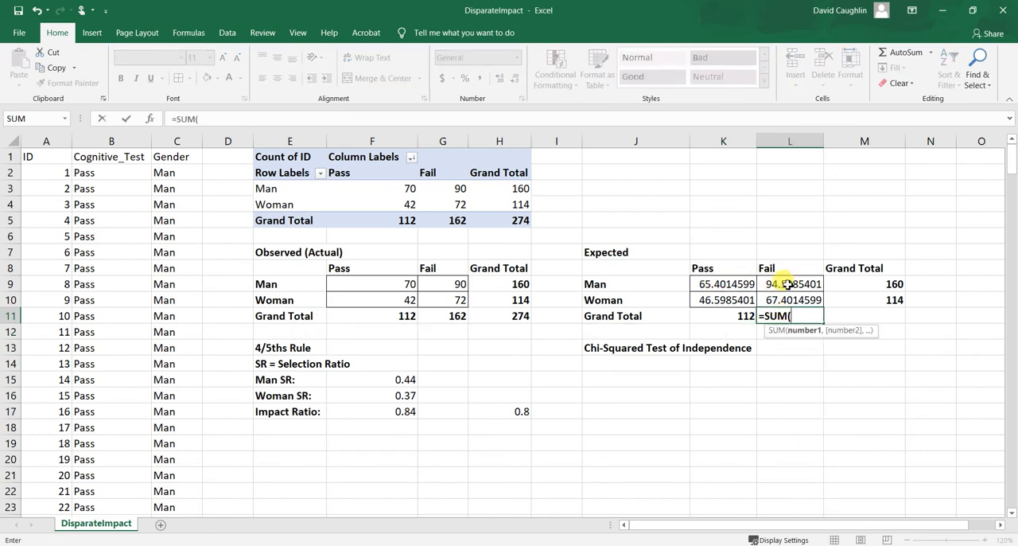
left_click_drag(788, 284, 776, 298)
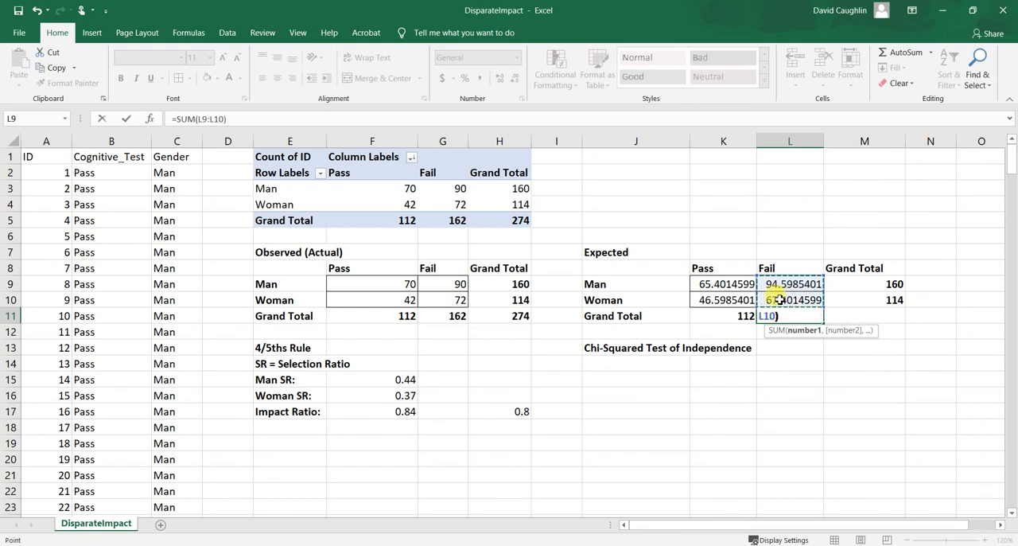
type(")")
key("Return")
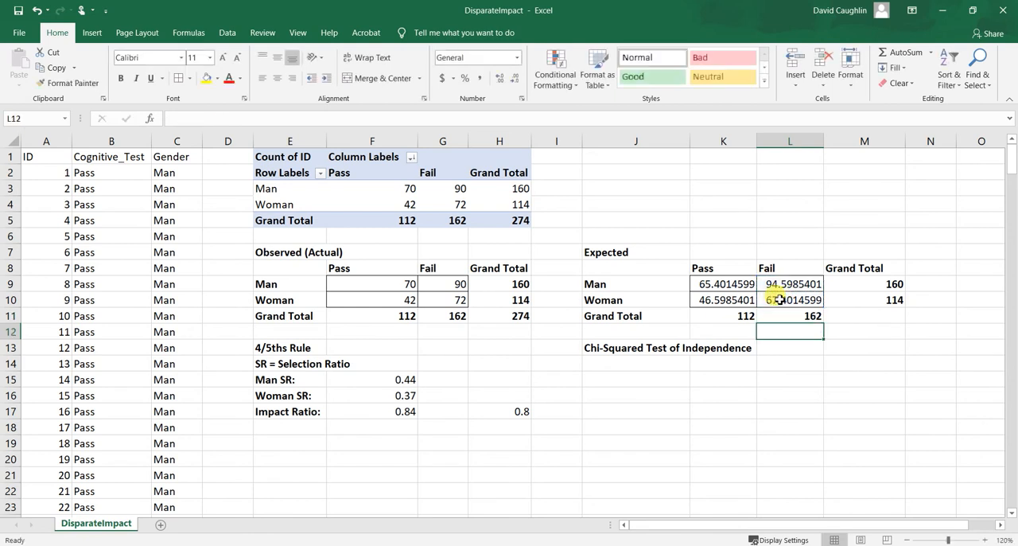
Total all four expected counts in cell M11 with =SUM(K9:L10).
left_click(860, 310)
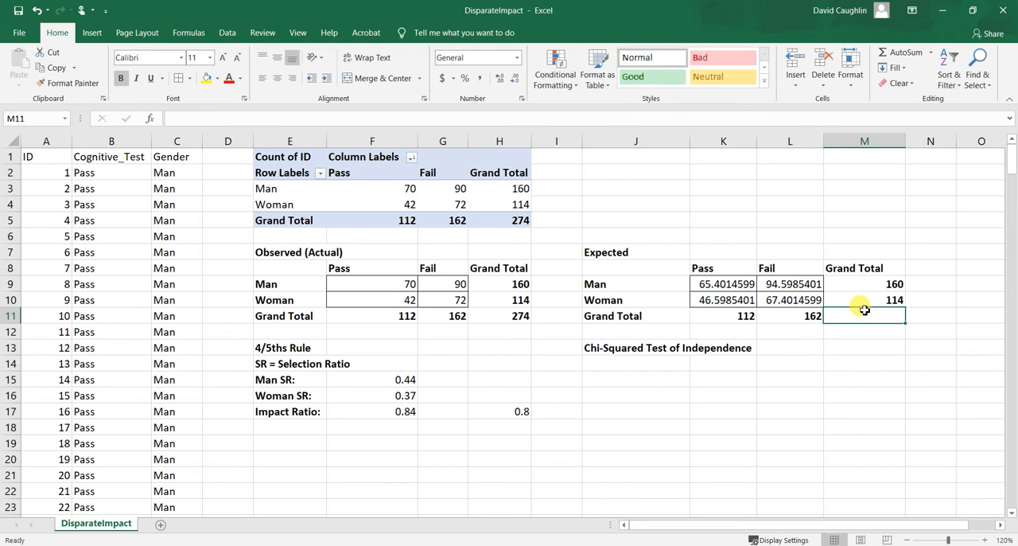
type("=sum")
key("Tab")
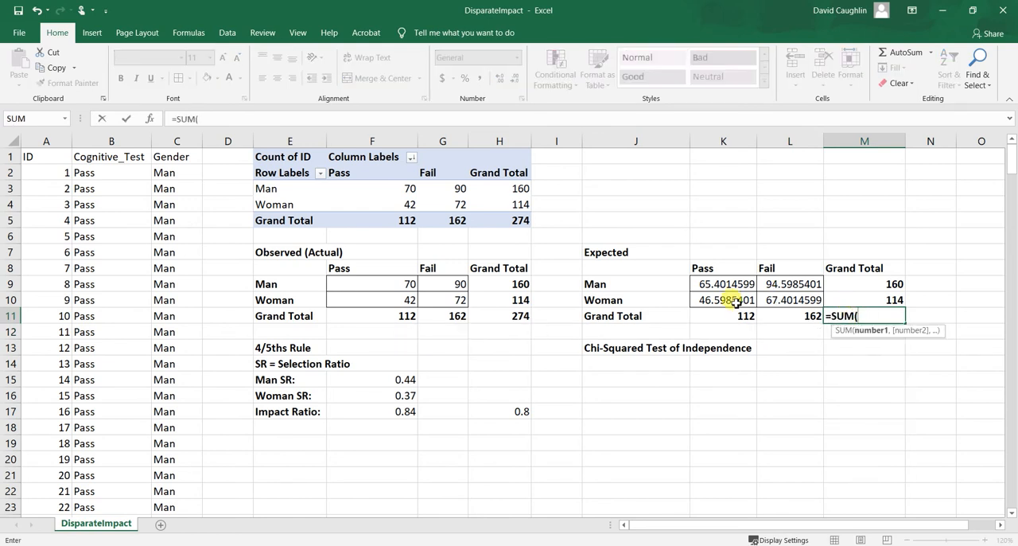
left_click_drag(724, 285, 787, 304)
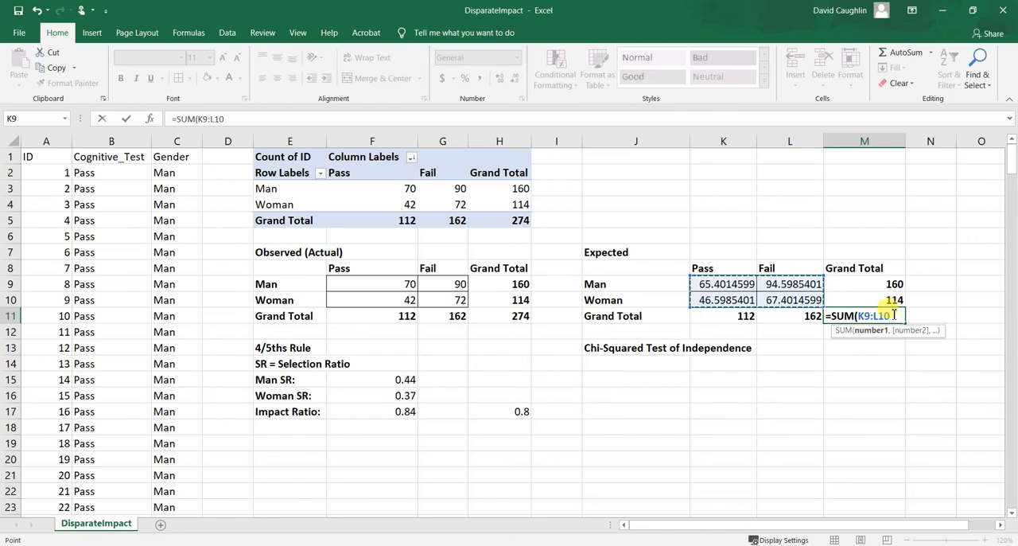
key("Return")
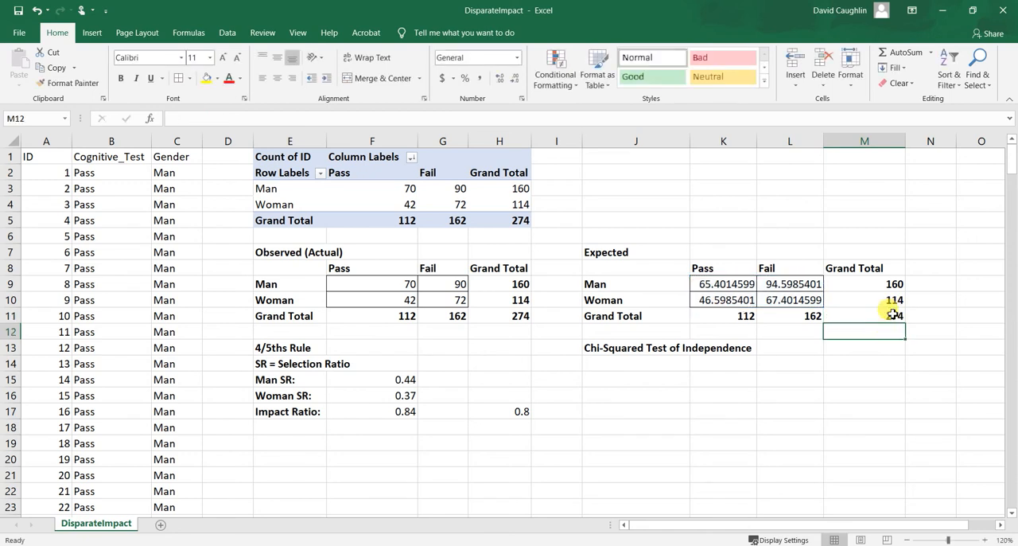
left_click(893, 315)
left_click(813, 317)
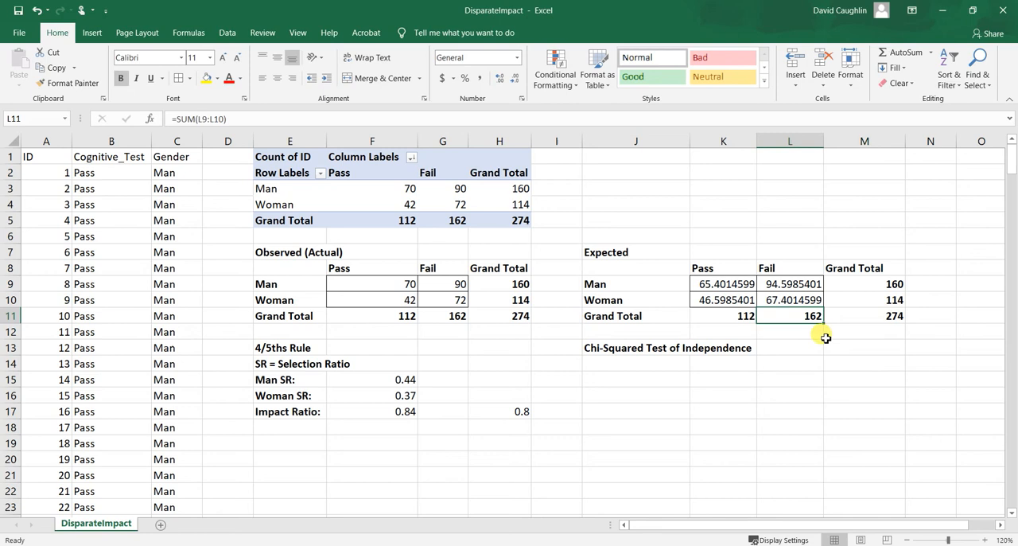
Run the chi-squared test in cell J14 with =CHISQ.TEST(F9:G10,K9:L10), using the observed counts as actual range and the expected counts as expected range.
left_click(718, 385)
left_click(646, 362)
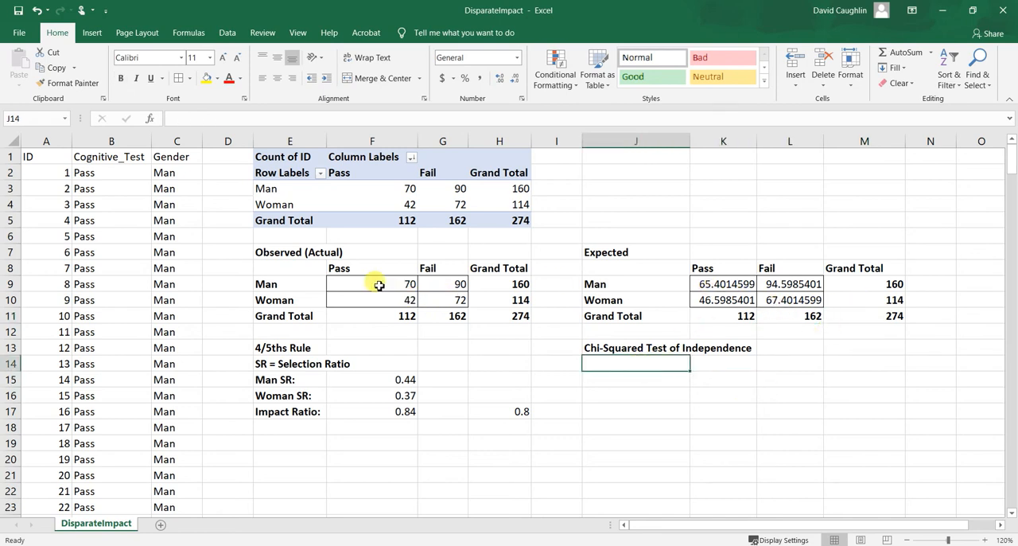
left_click_drag(378, 283, 442, 304)
left_click_drag(708, 283, 800, 296)
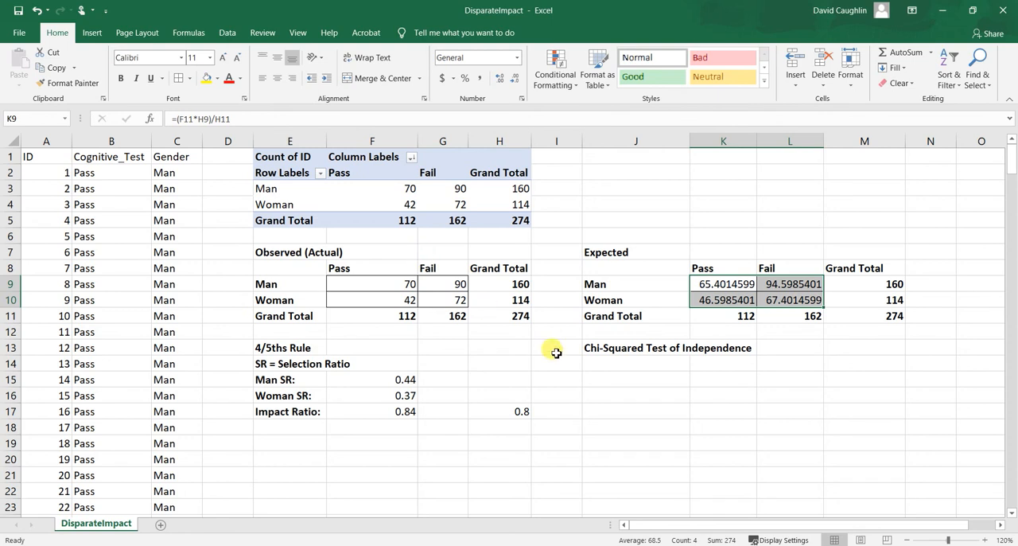
left_click(616, 364)
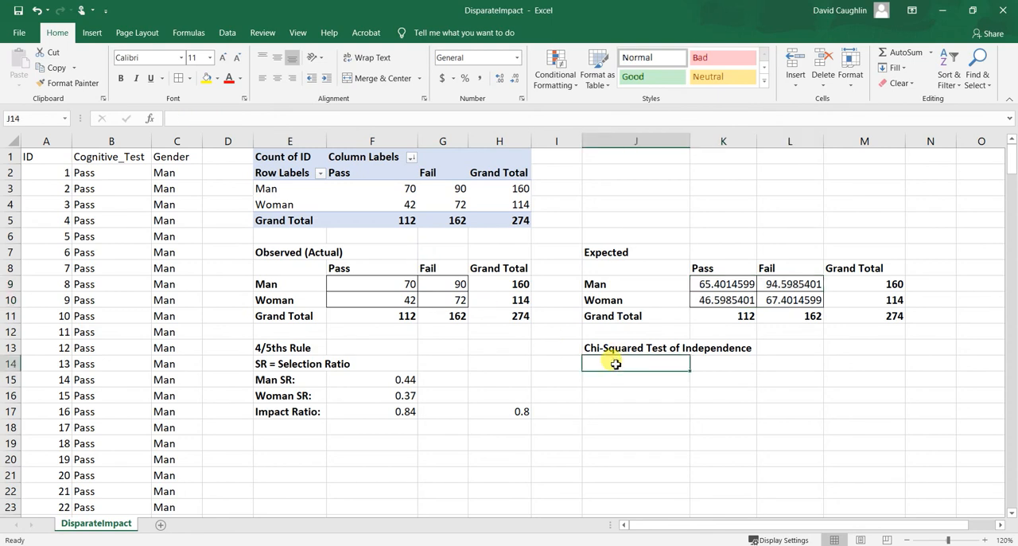
type("=")
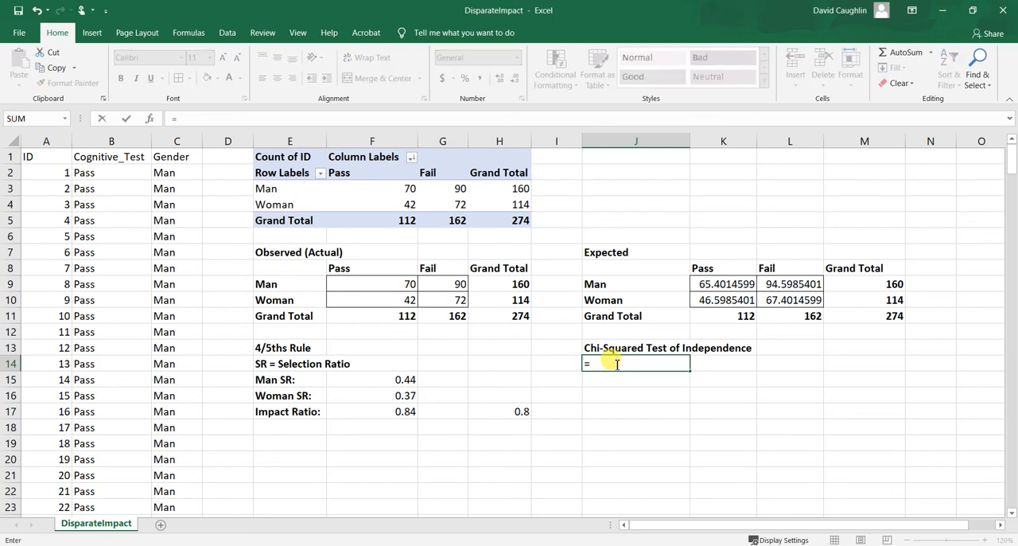
type("chi")
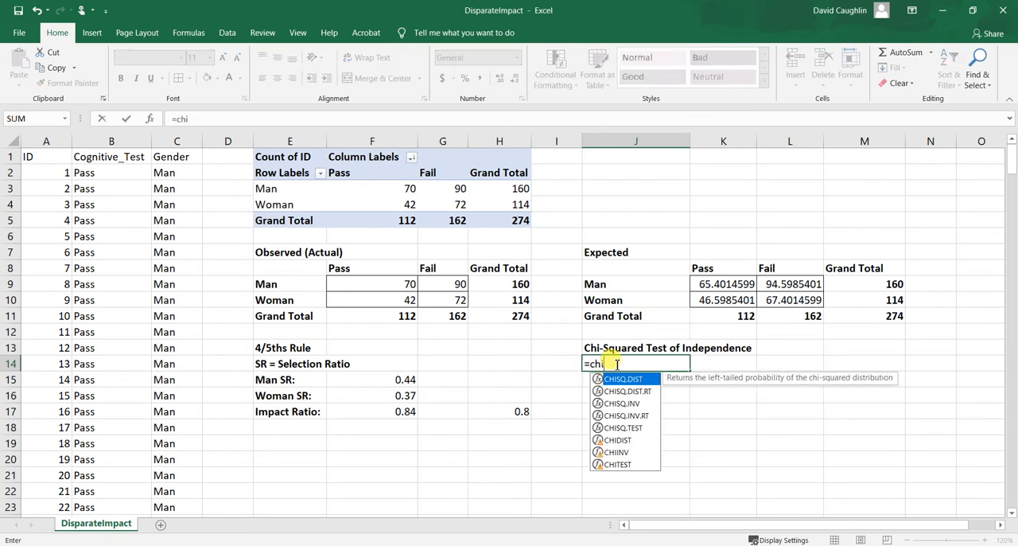
left_click(624, 428)
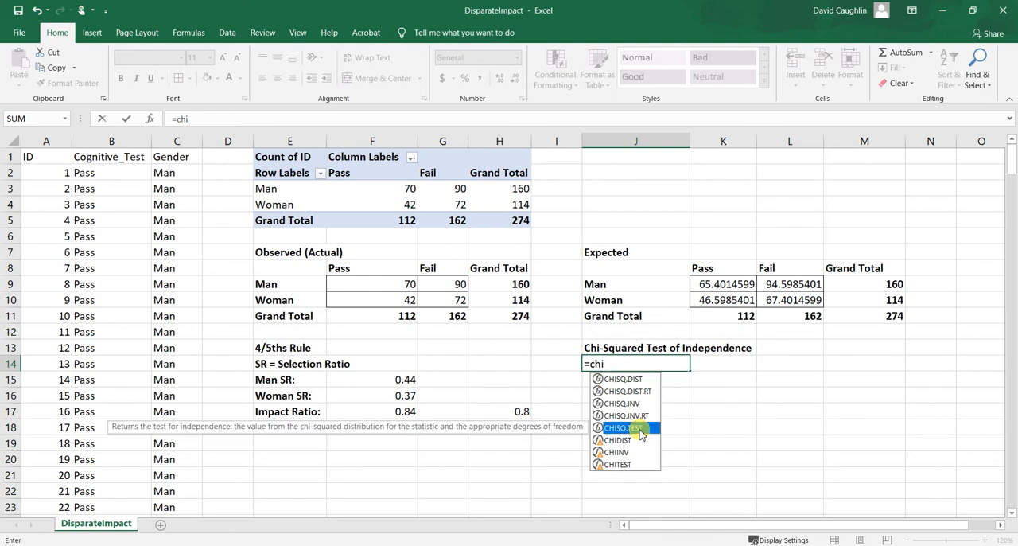
double_click(640, 430)
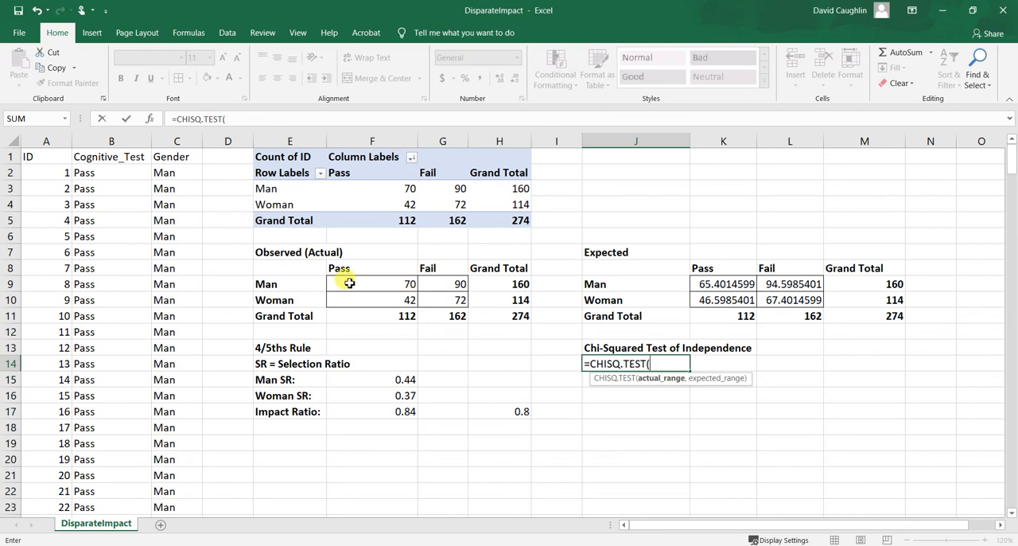
left_click_drag(349, 283, 441, 297)
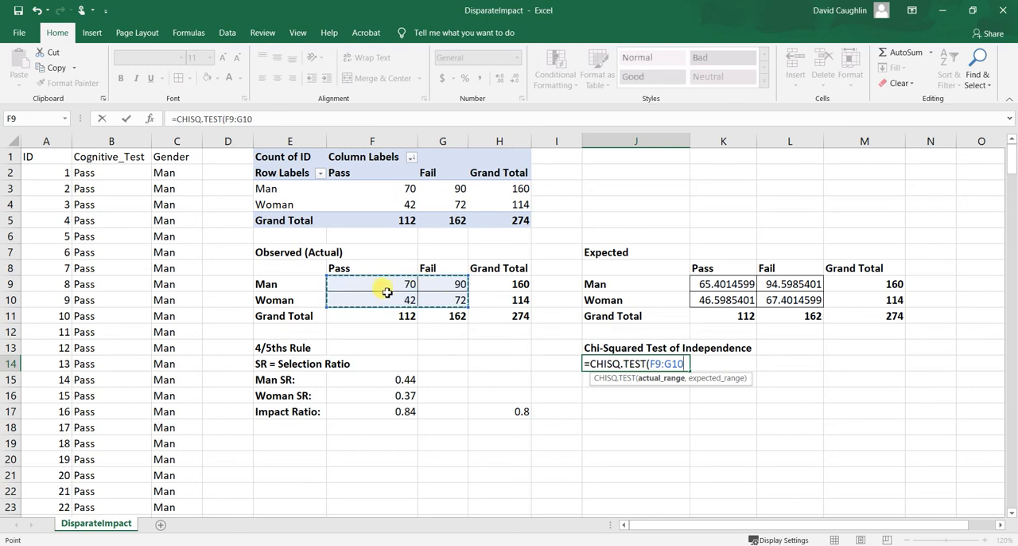
type(",")
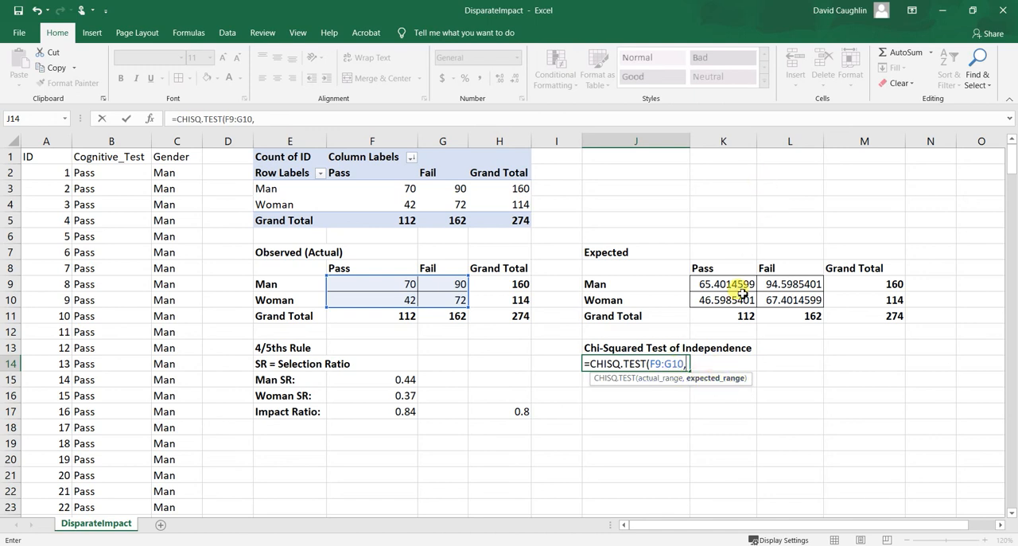
left_click_drag(720, 286, 803, 298)
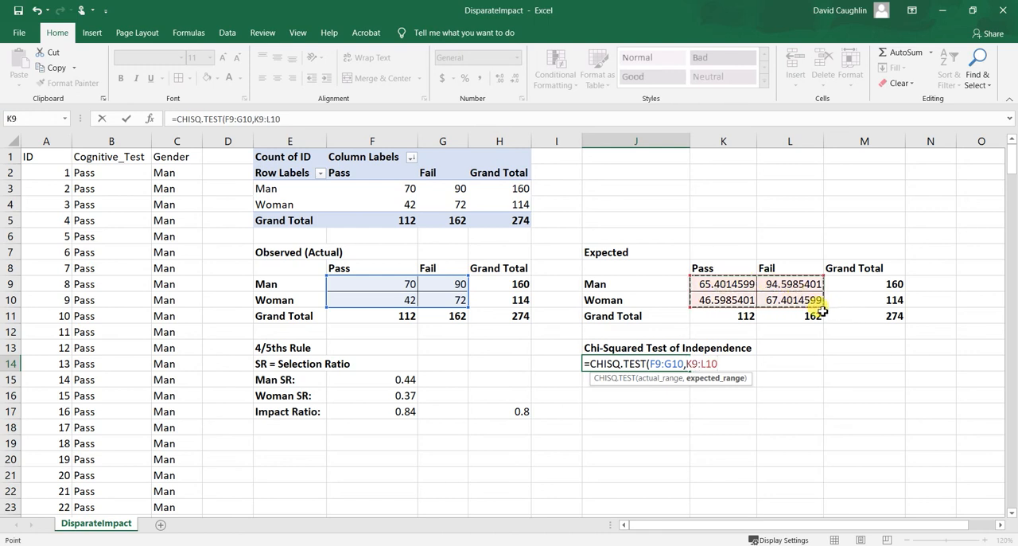
type(")")
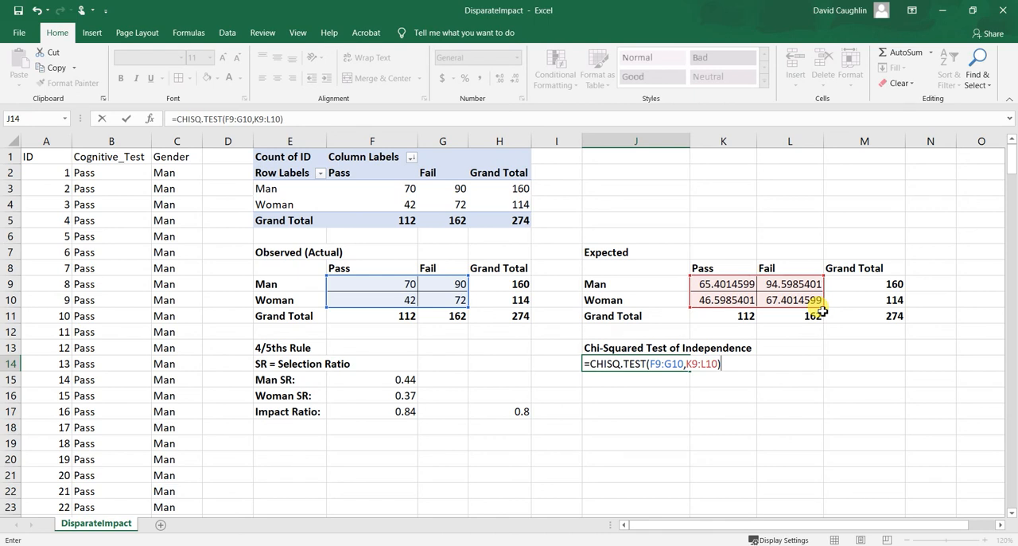
key("Return")
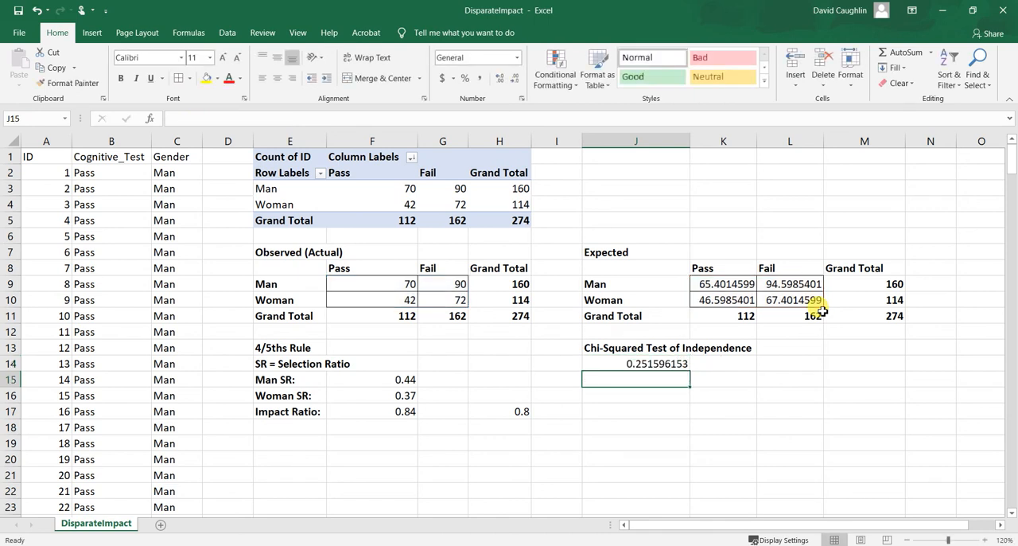
Label the chi-squared test result by entering "p-value" in cell K14.
left_click(643, 364)
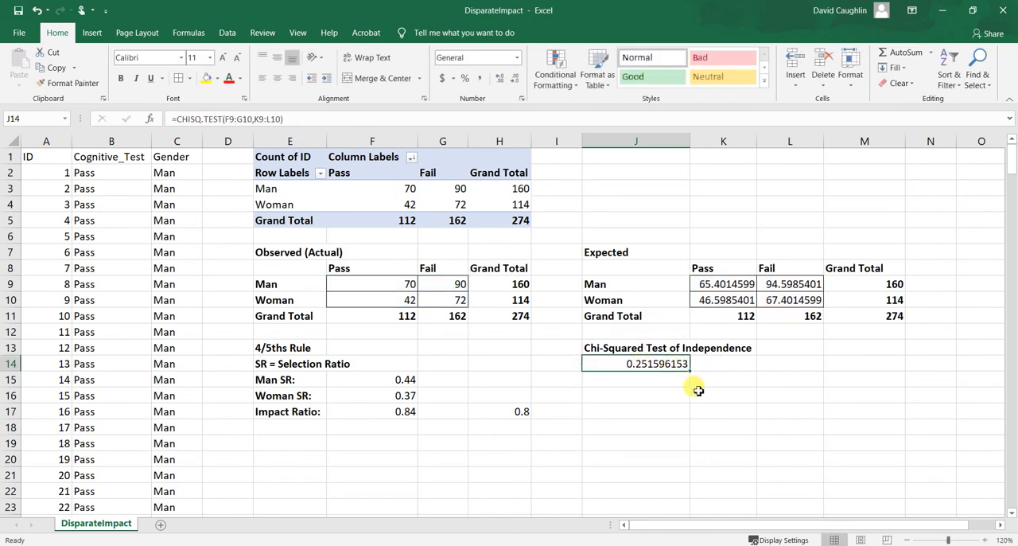
left_click(657, 378)
left_click(661, 364)
left_click(720, 368)
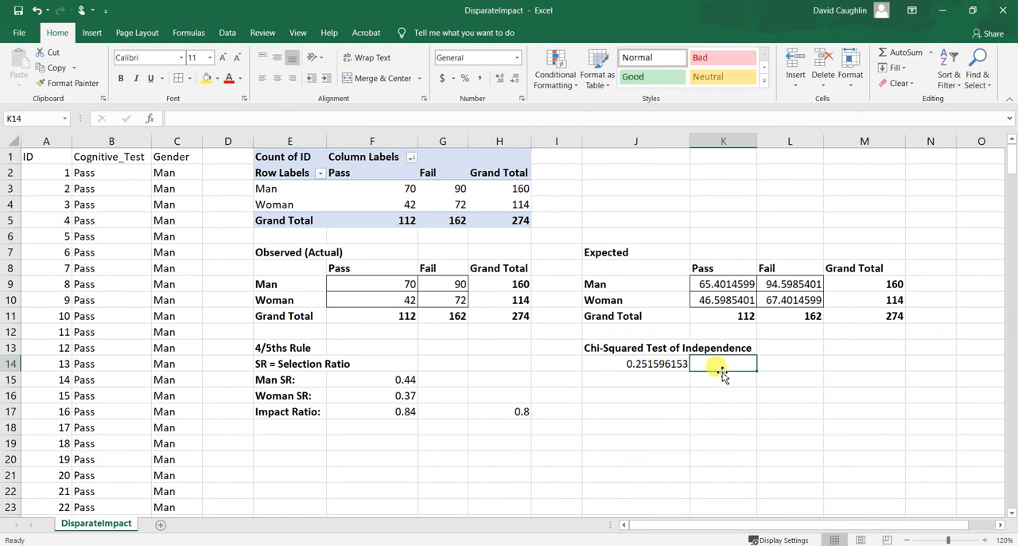
type("p-value")
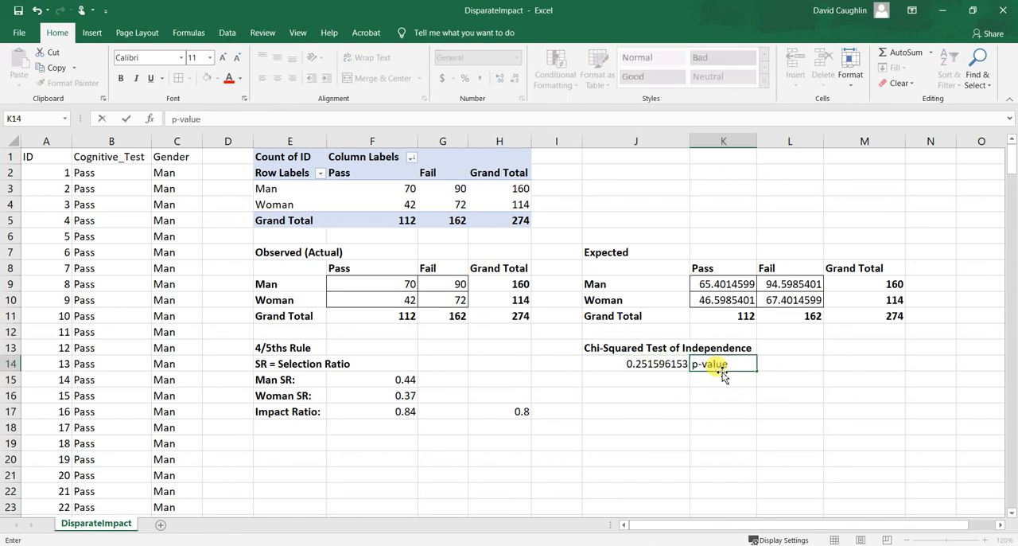
key("Return")
left_click(642, 377)
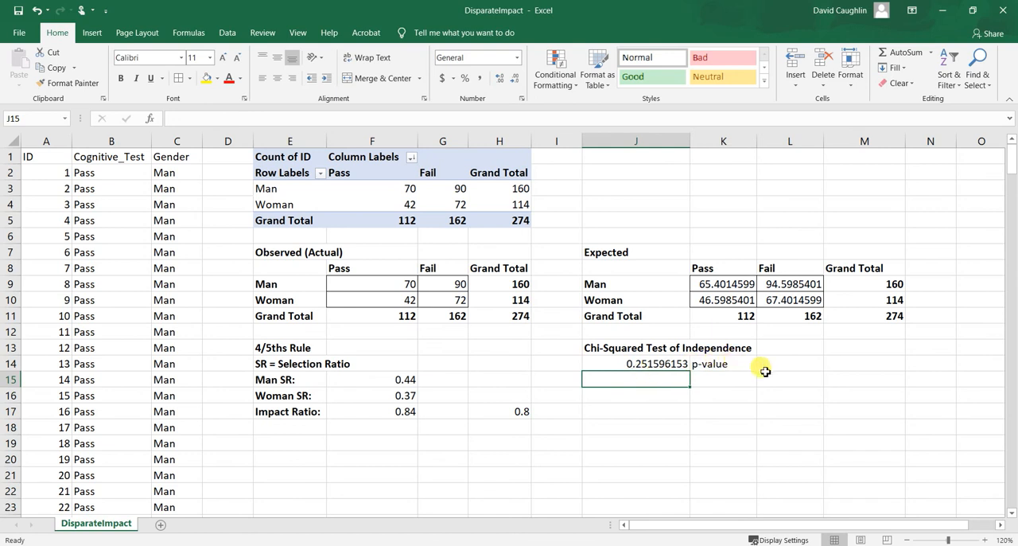
Note the significance level beside the p-value label by entering "alpha = .05" in cell L14.
left_click(735, 362)
left_click(803, 363)
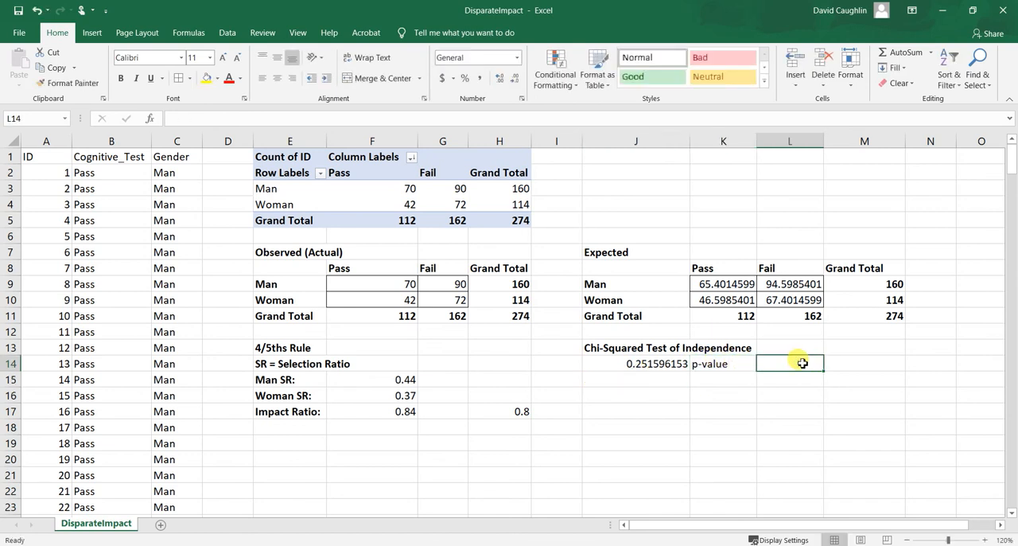
type("alpha")
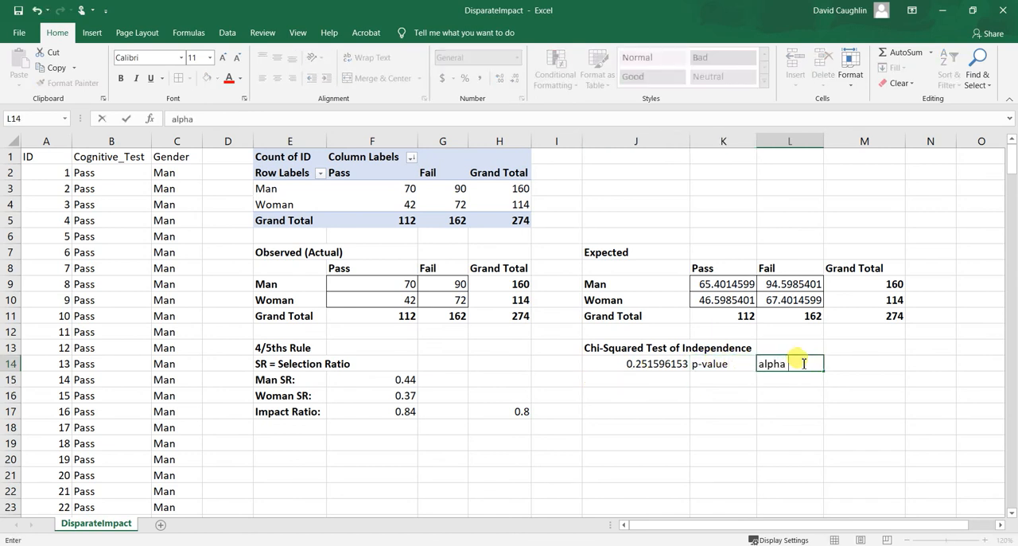
type(" = .05")
key("Return")
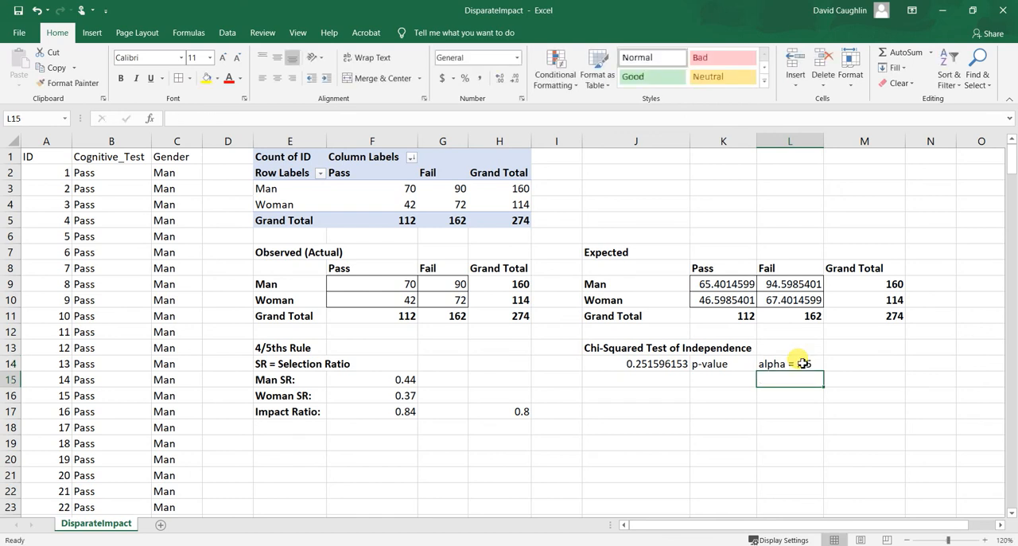
Compare the chi-squared p-value in cell J14 with the alpha level noted in cell L14.
left_click(801, 363)
left_click(776, 380)
left_click(792, 360)
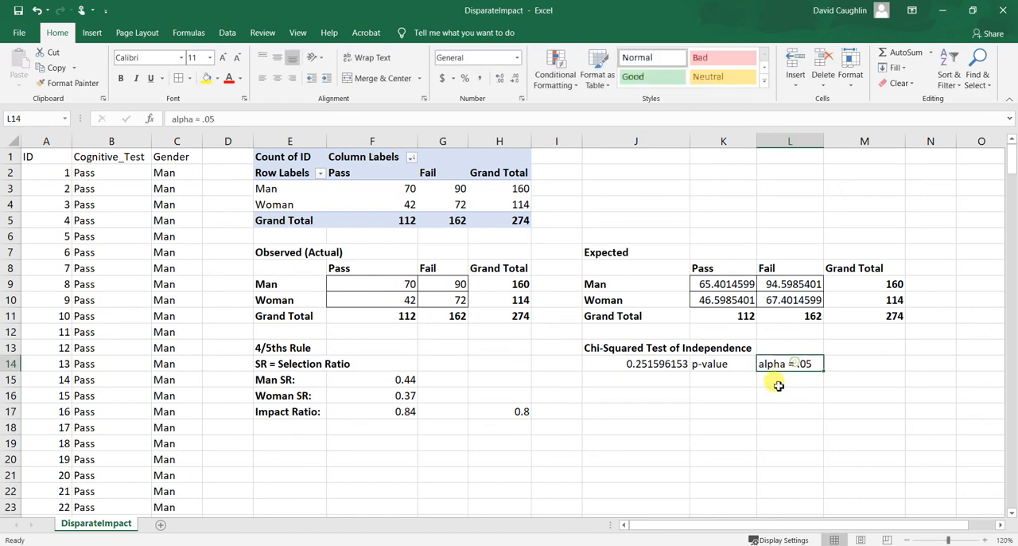
left_click(774, 381)
left_click(802, 363)
left_click(785, 381)
left_click(801, 359)
left_click(792, 380)
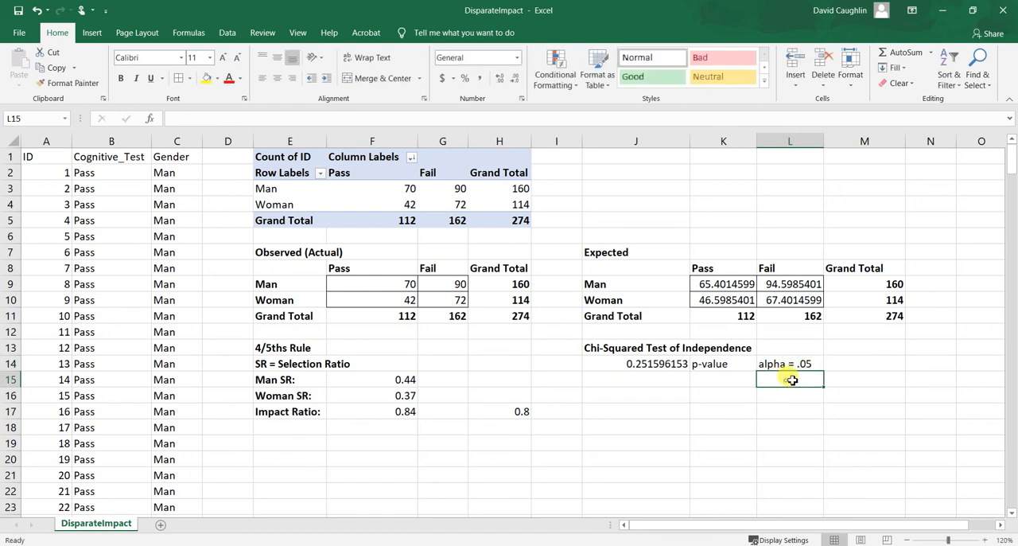
left_click(661, 364)
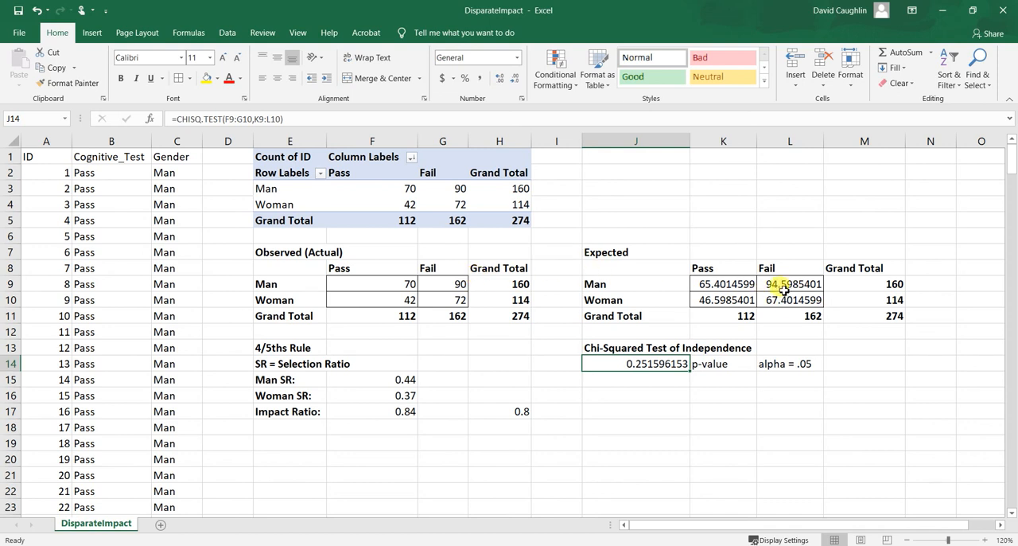
left_click(772, 378)
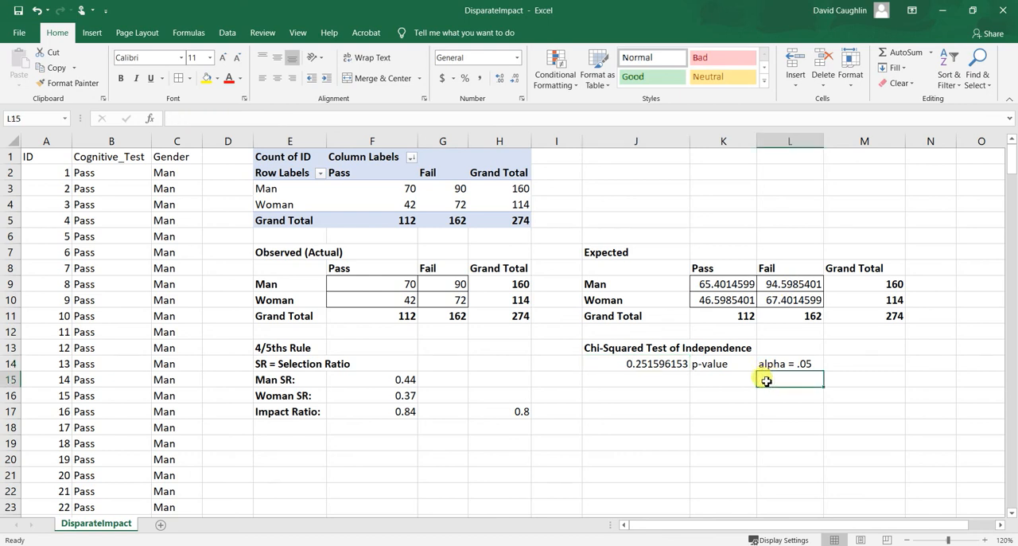
left_click(652, 368)
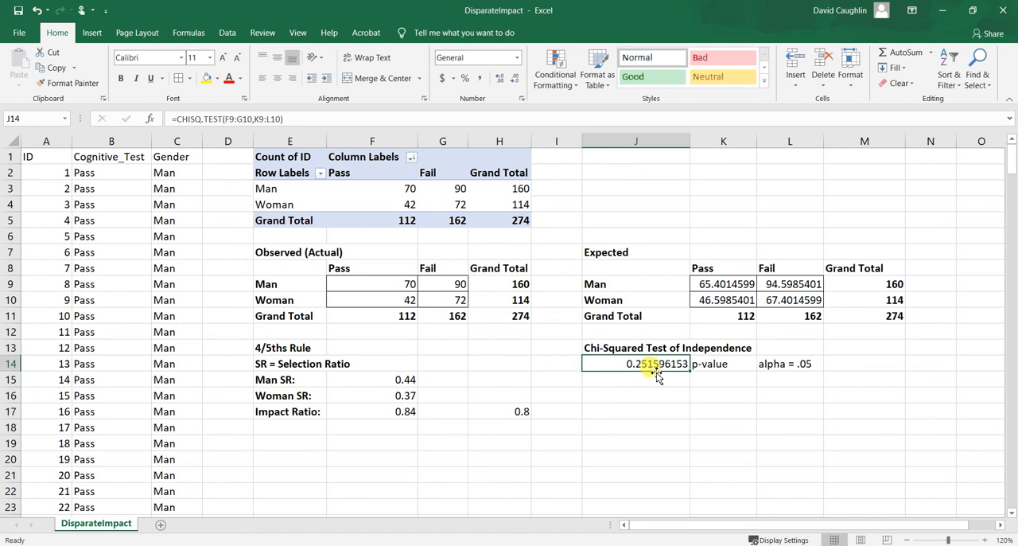
left_click(774, 366)
left_click(660, 364)
State the null hypothesis in cell K15 by entering "null hypothesis = no association between the two variables".
left_click(720, 363)
left_click(714, 375)
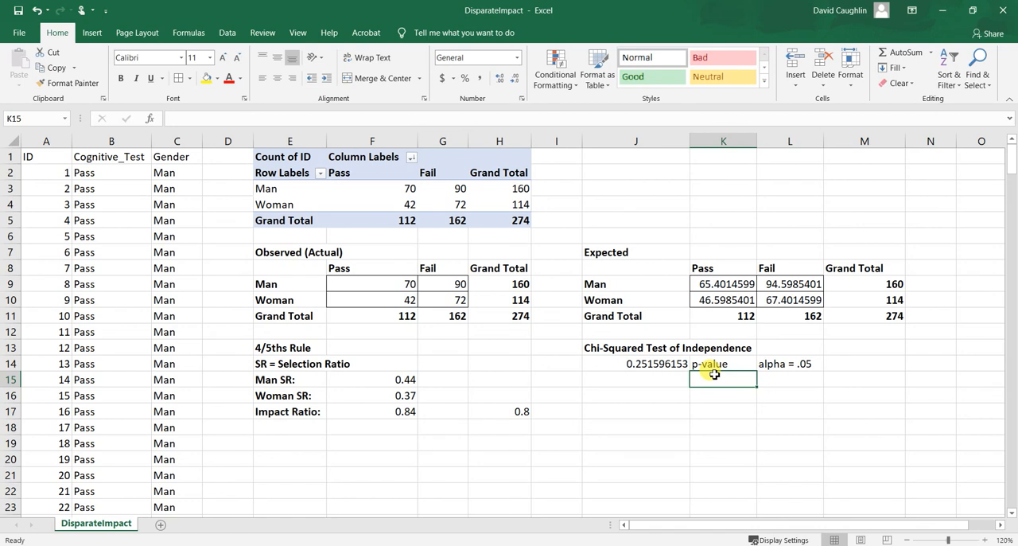
type("null hupo=")
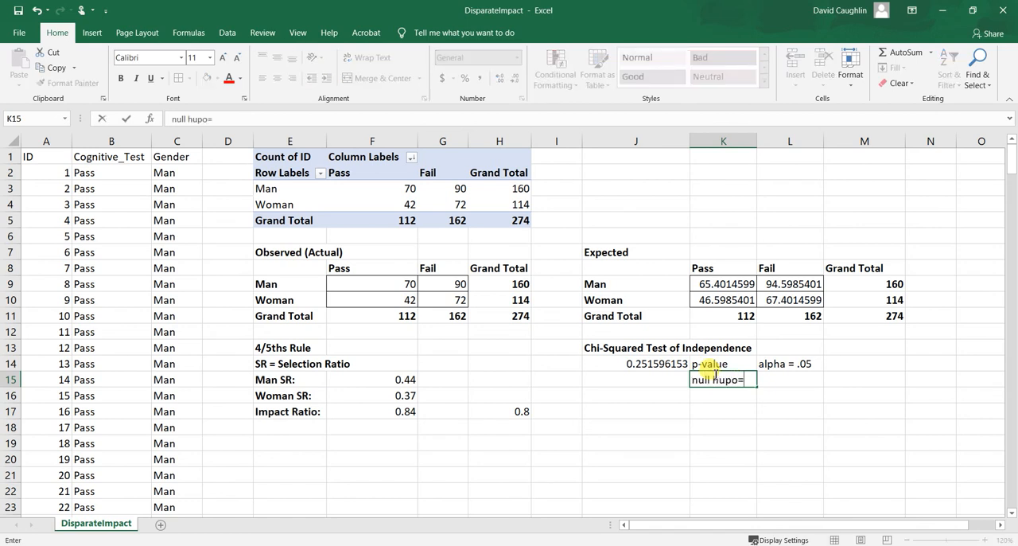
key("BackSpace")
key("BackSpace")
key("BackSpace")
type("pothese")
key("BackSpace")
type("is = no association ")
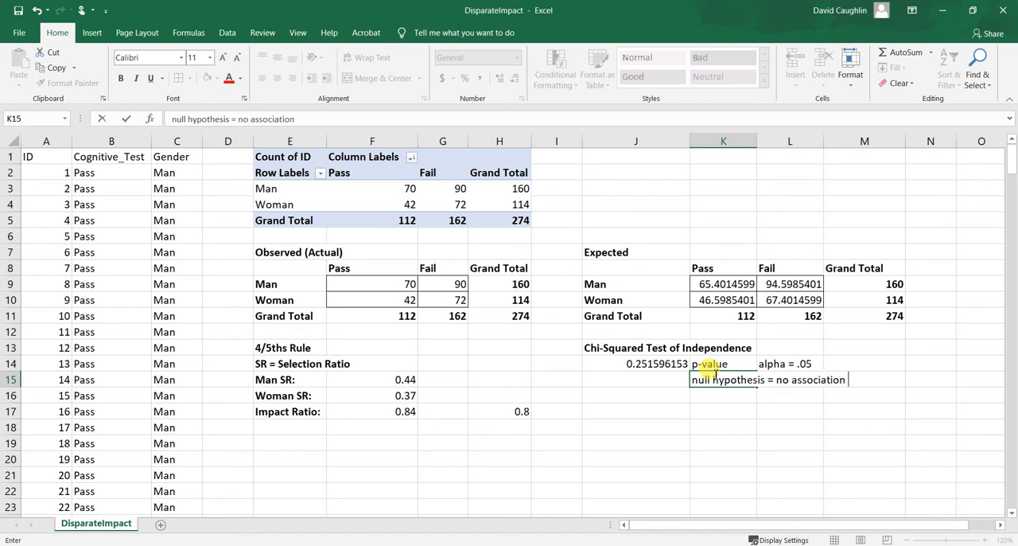
type("between the tw")
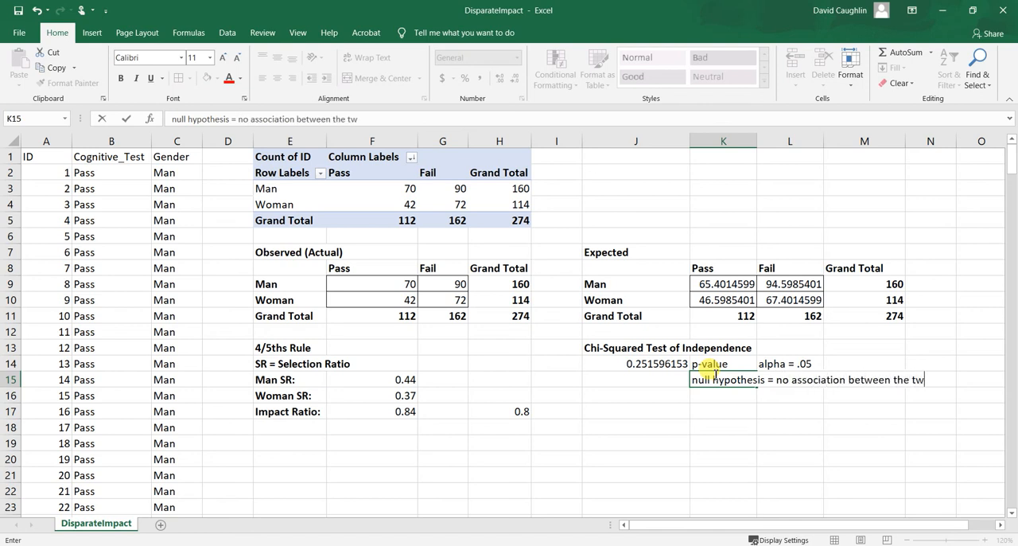
type("o variables")
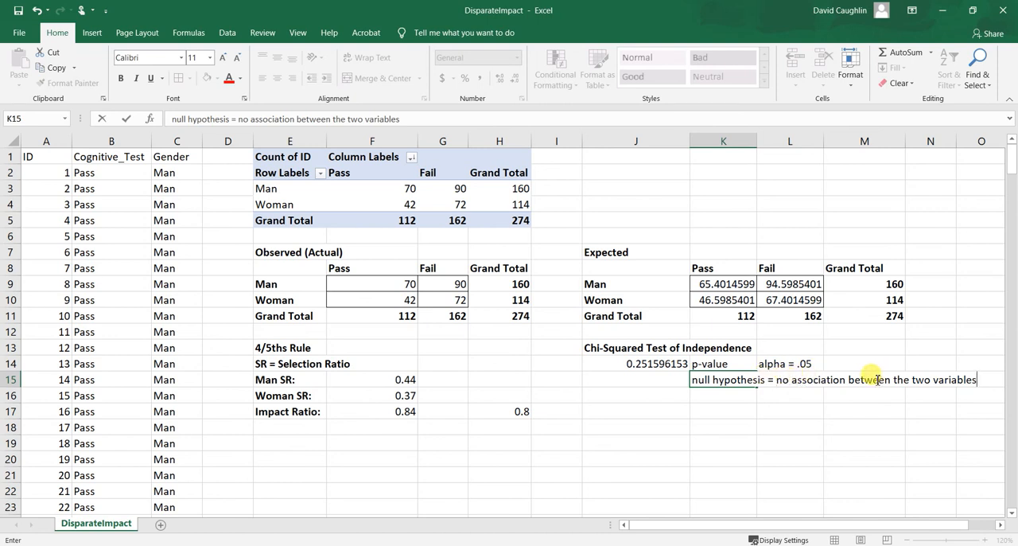
left_click(790, 398)
Examine the p-value in cell J14 against the alpha in L14 and the null hypothesis in K15 to decide whether to reject it.
left_click(740, 382)
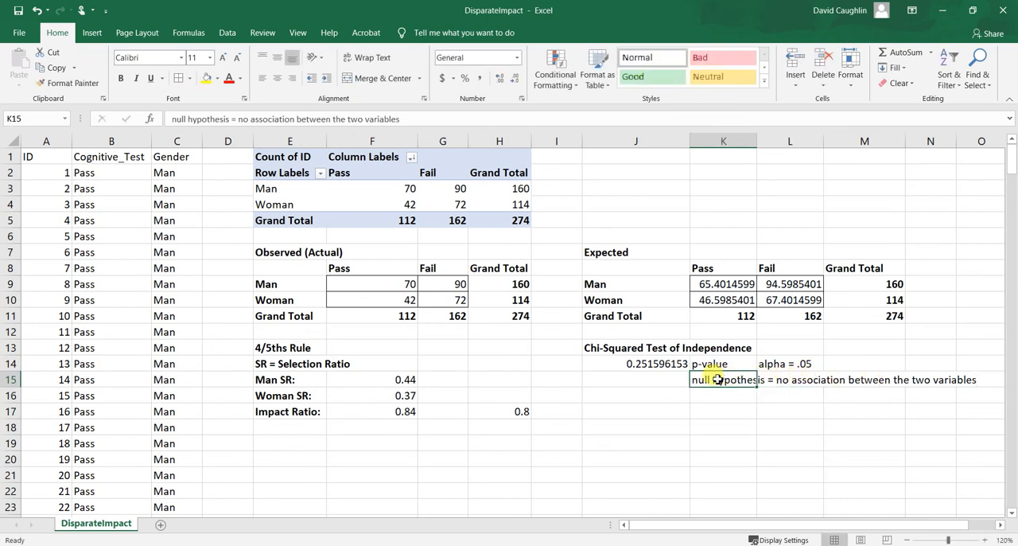
left_click(666, 363)
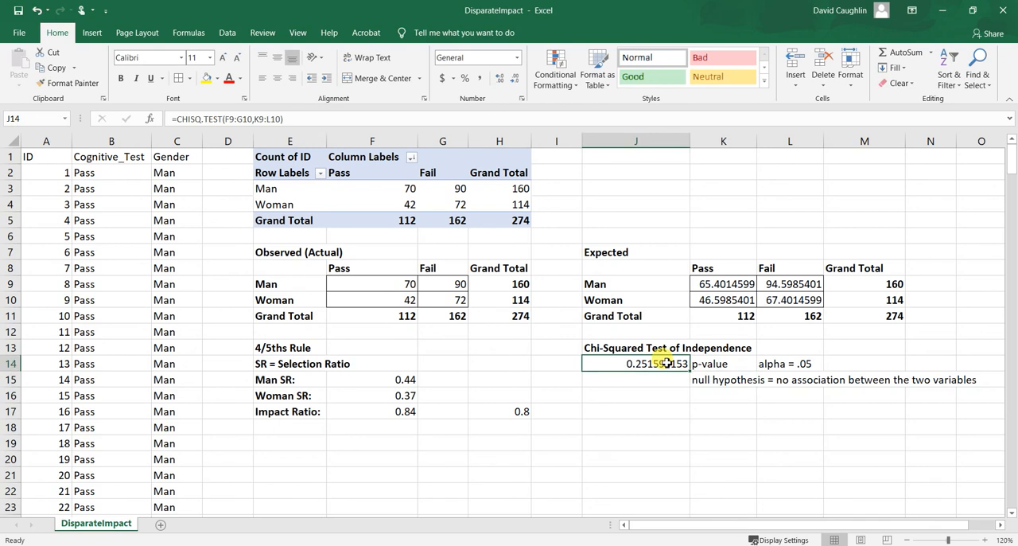
left_click(813, 363)
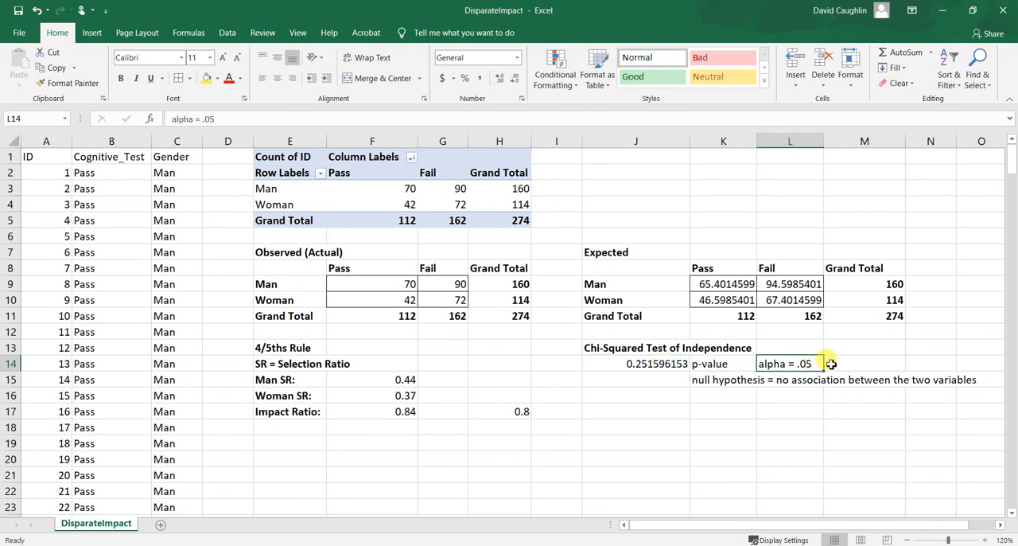
left_click(744, 382)
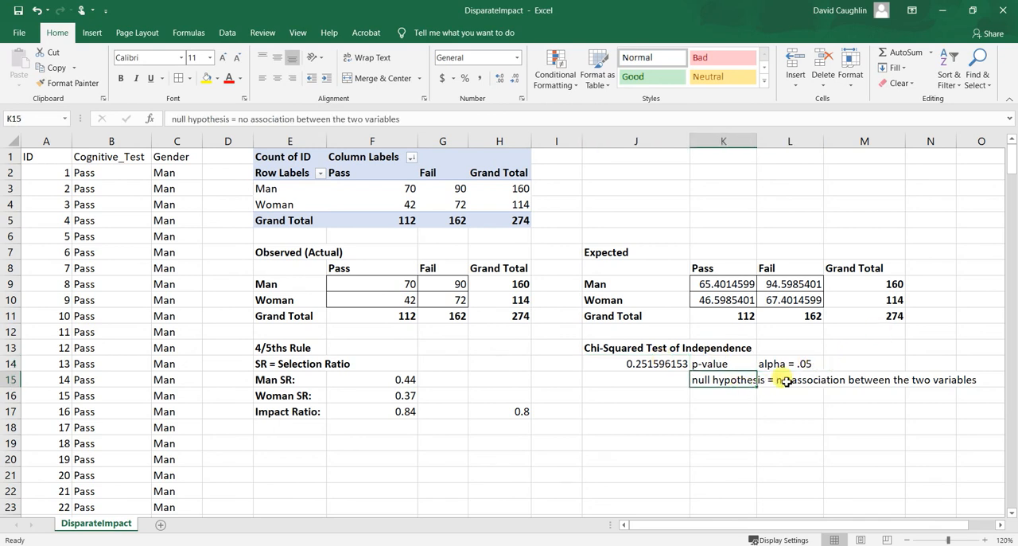
left_click(784, 380)
left_click(692, 383)
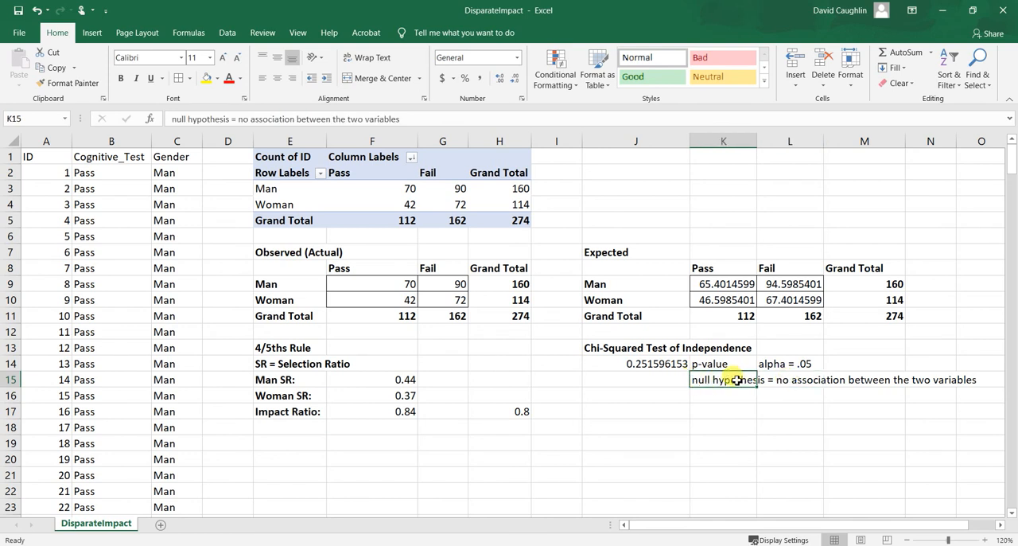
left_click(802, 379)
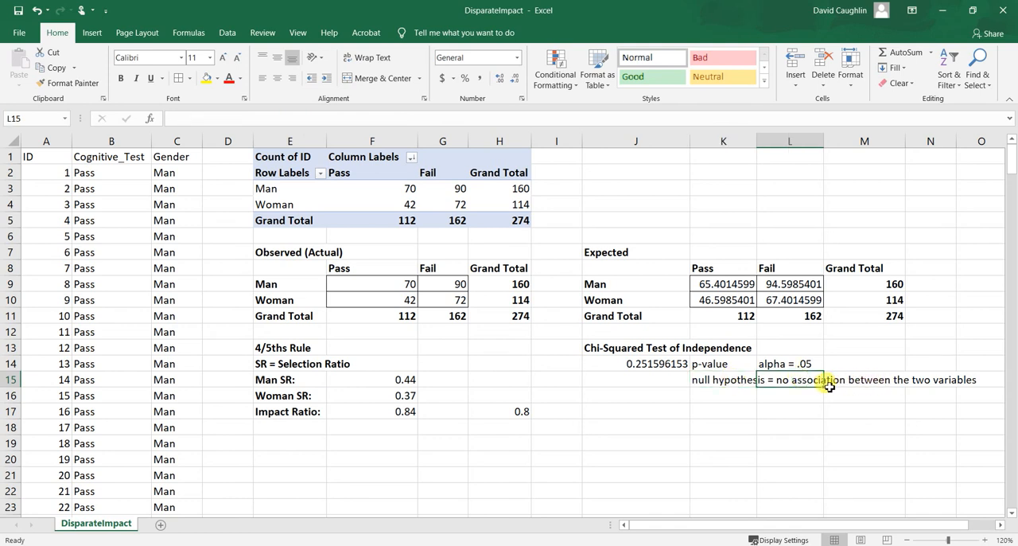
left_click(739, 381)
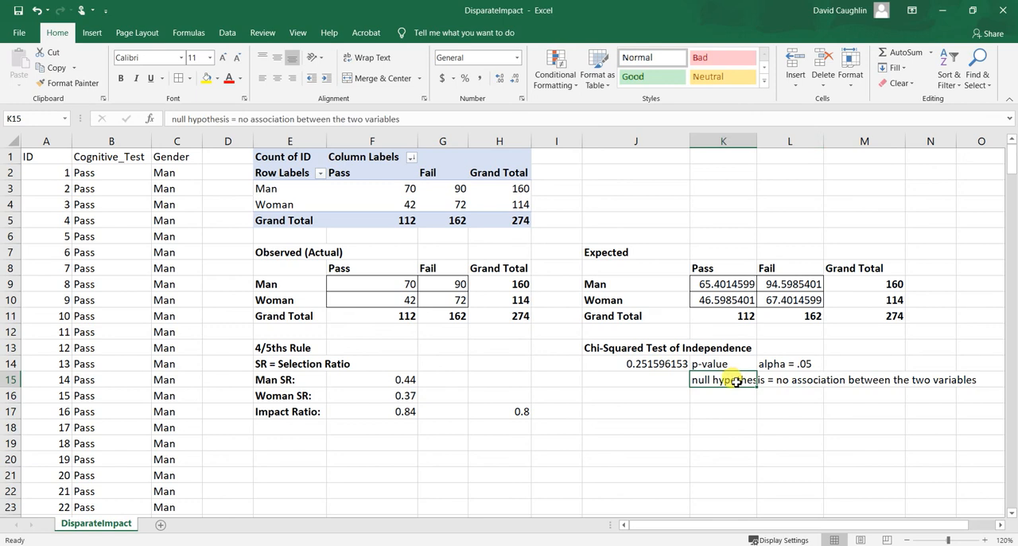
left_click(730, 393)
left_click(736, 371)
left_click(732, 396)
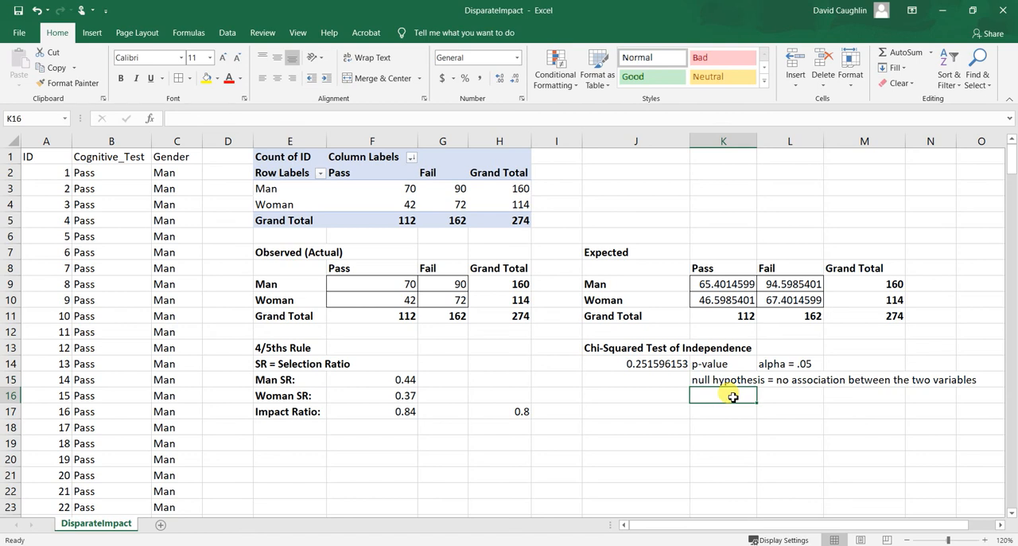
left_click(637, 366)
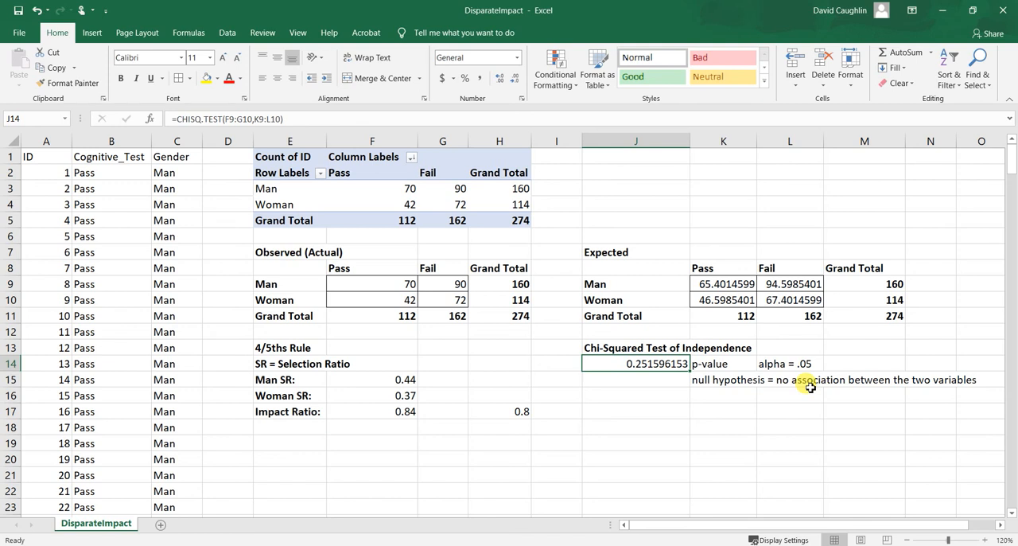
left_click(664, 396)
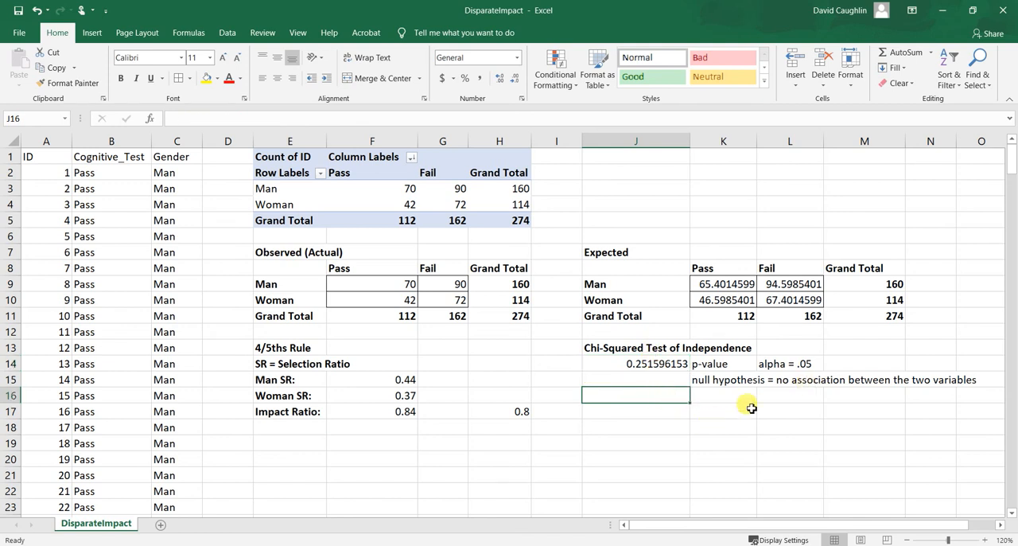
left_click(682, 422)
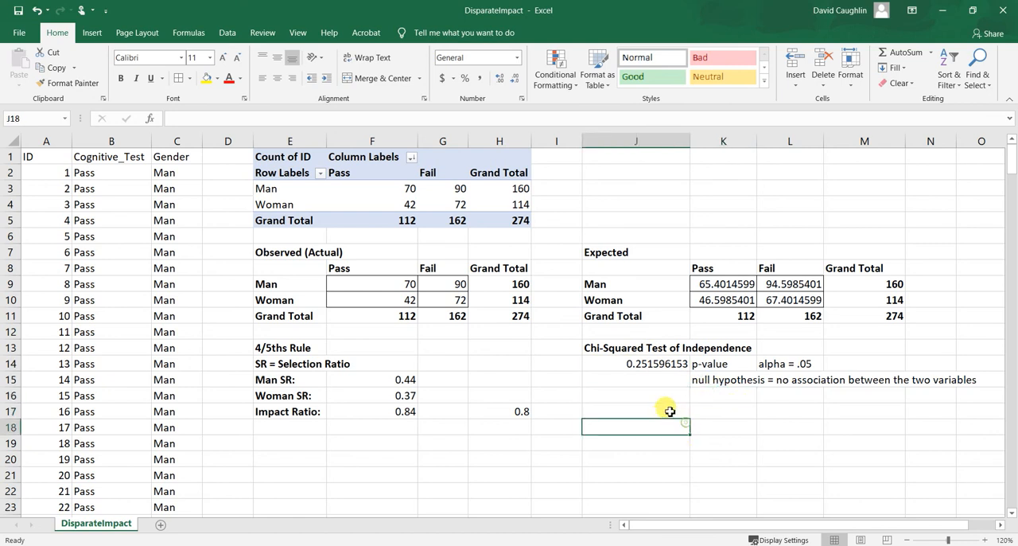
left_click(663, 379)
left_click(670, 407)
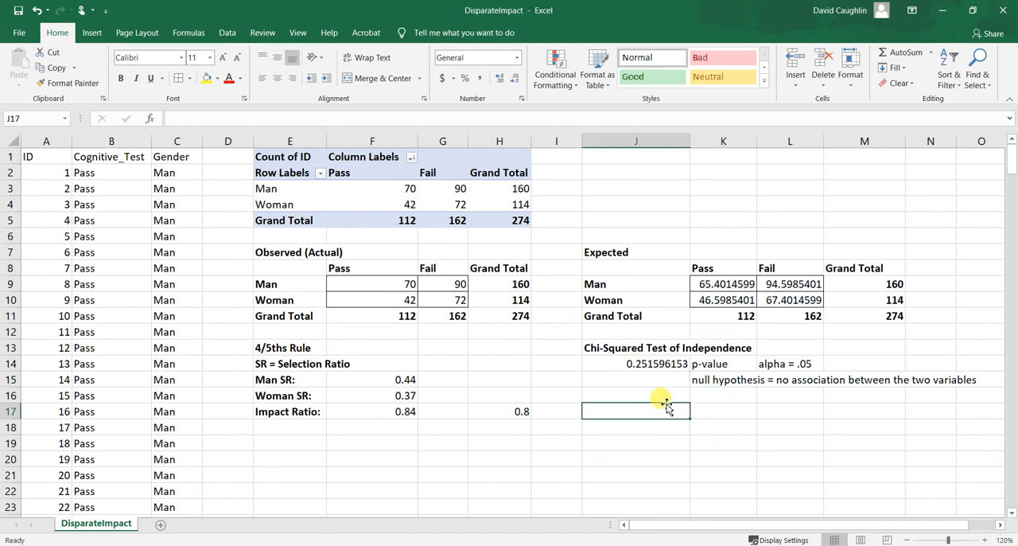
left_click(677, 394)
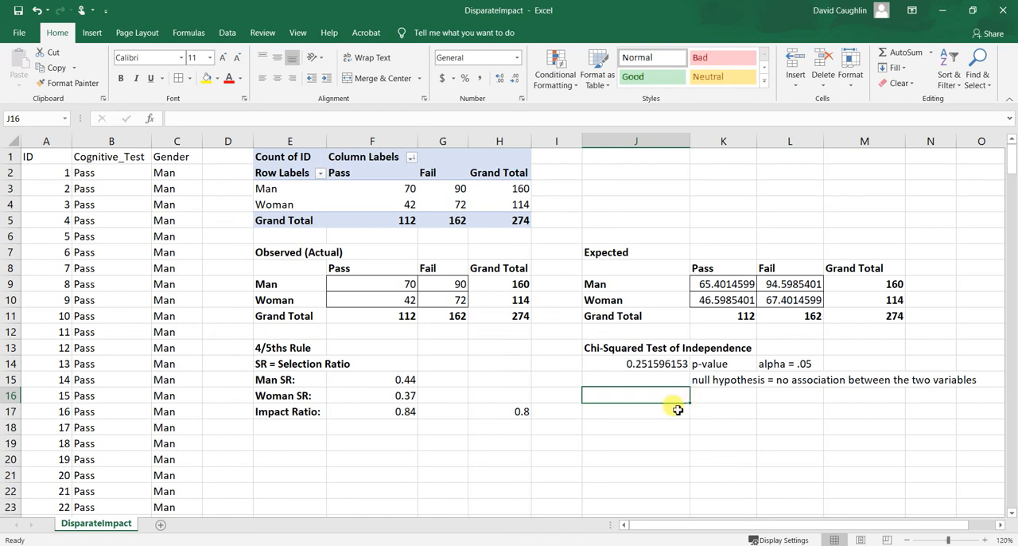
left_click(734, 392)
left_click(654, 393)
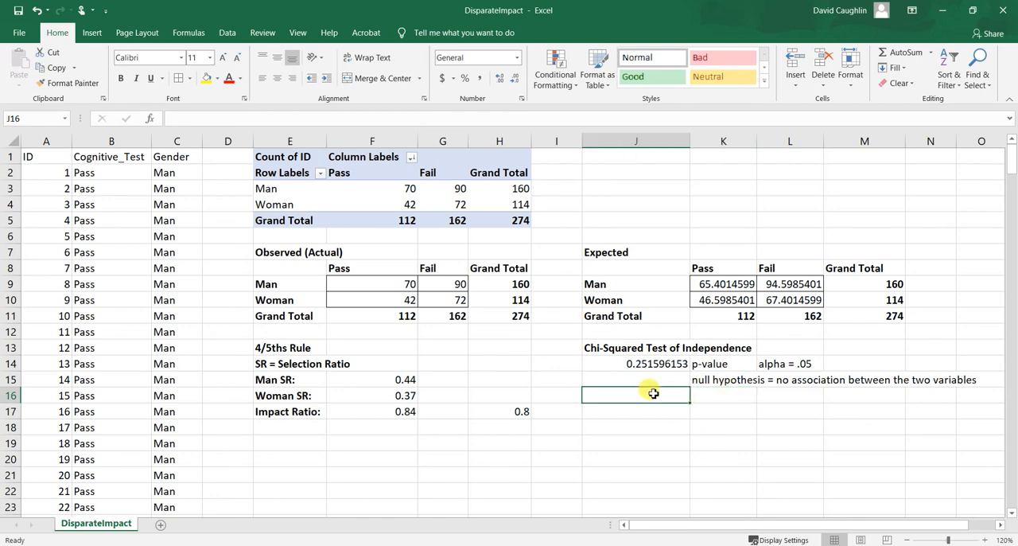
left_click(751, 398)
left_click(679, 396)
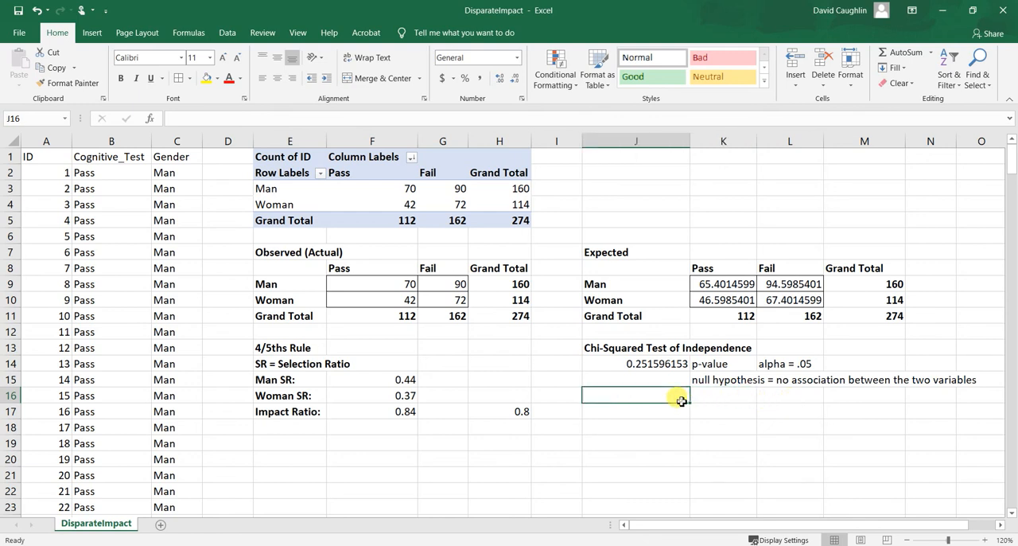
left_click(714, 400)
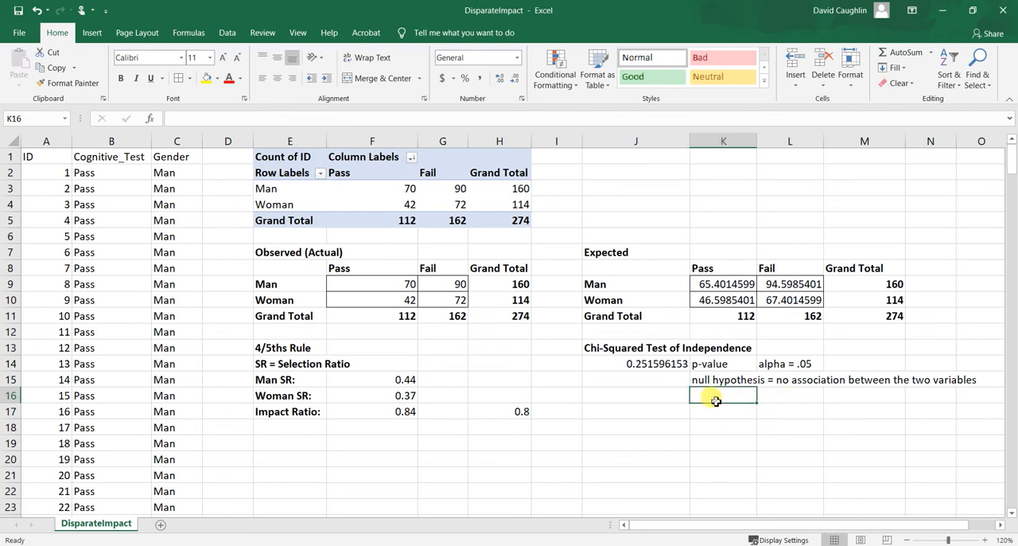
Compare the selection ratios for men and women in cells F15 and F16.
left_click(394, 378)
left_click(398, 393)
left_click(394, 379)
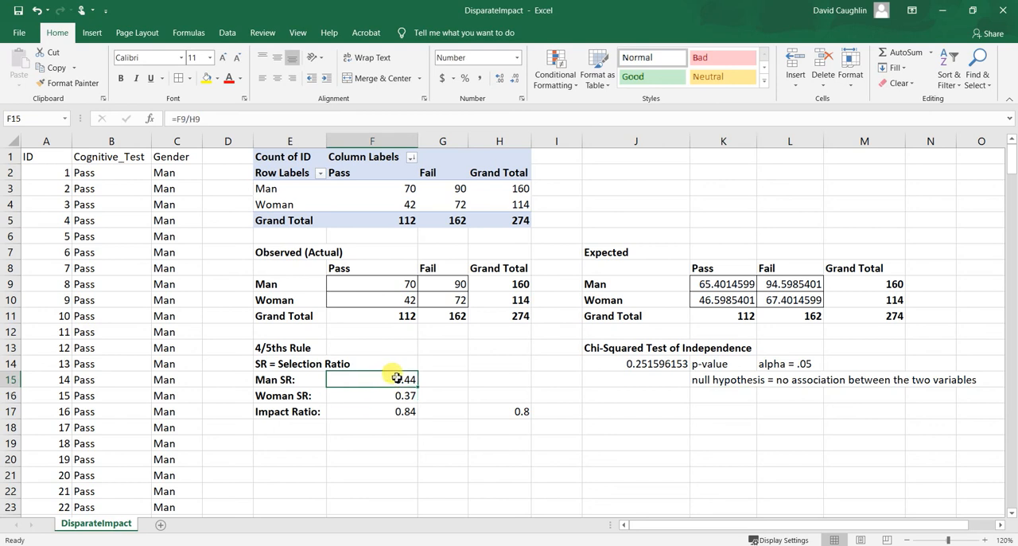
left_click(398, 395)
left_click(397, 380)
left_click(399, 394)
left_click(397, 380)
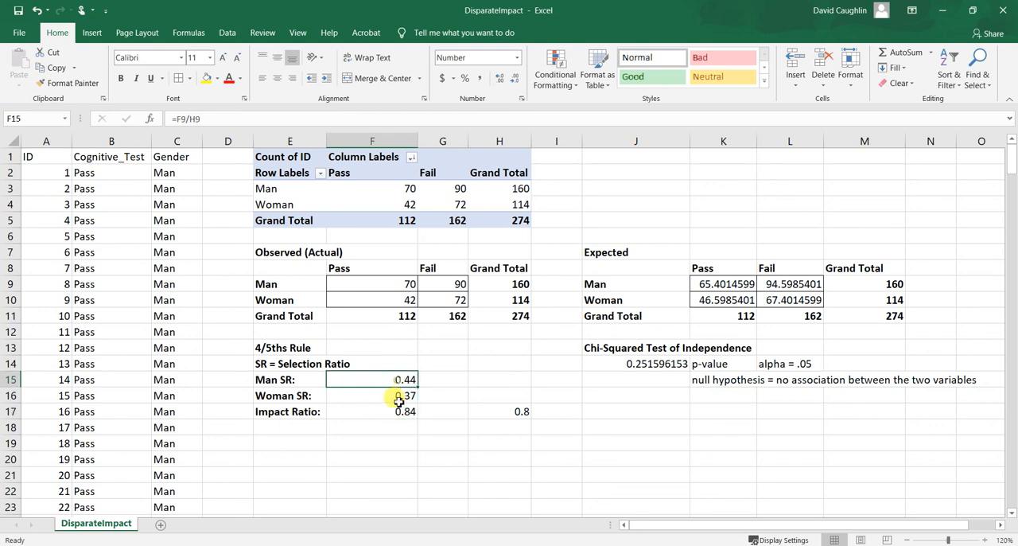
left_click(398, 396)
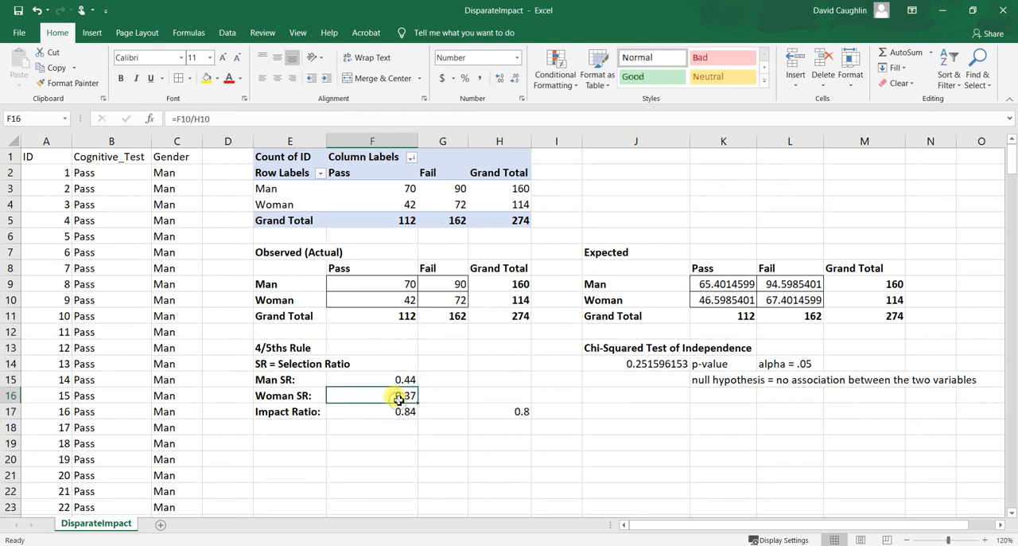
left_click(673, 411)
left_click(709, 393)
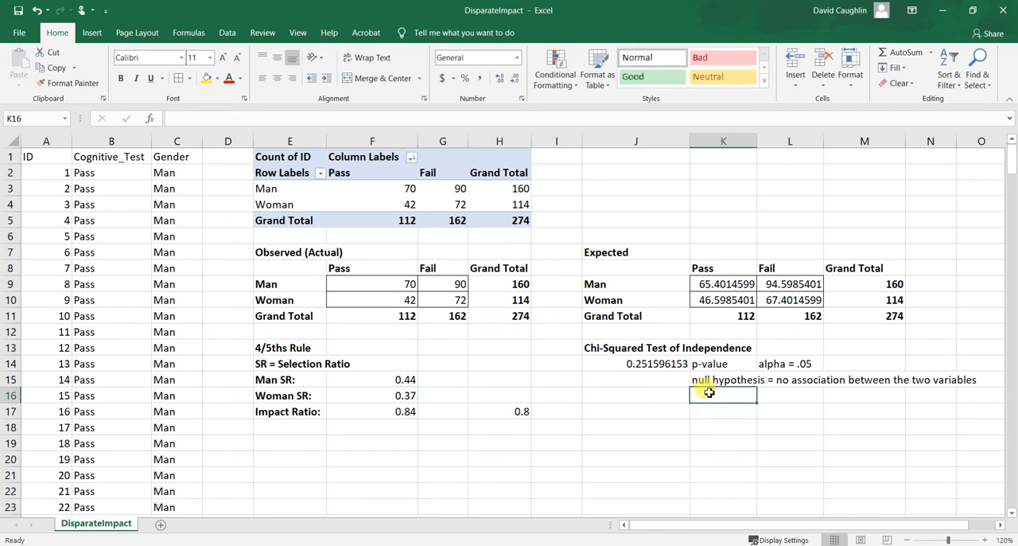
left_click(659, 248)
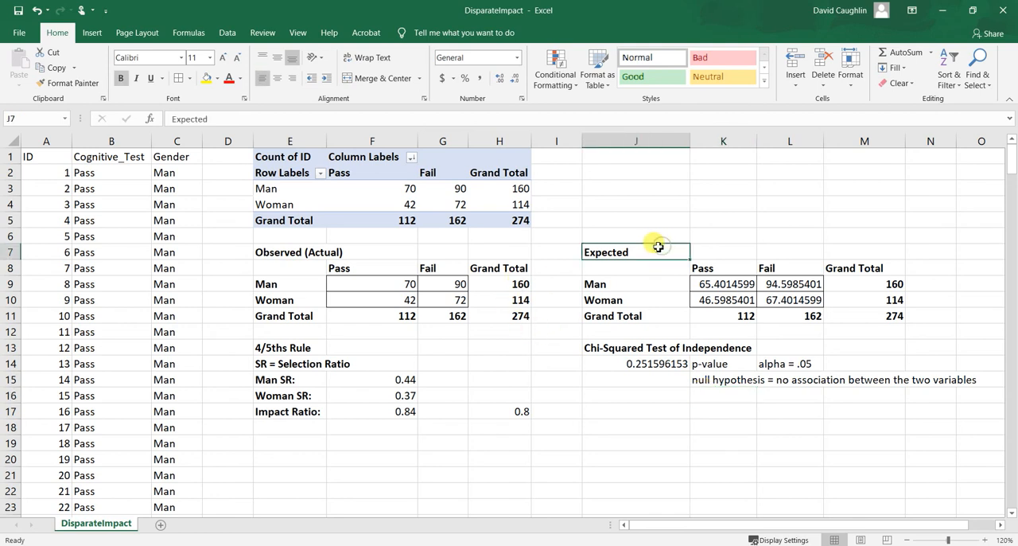
left_click(682, 221)
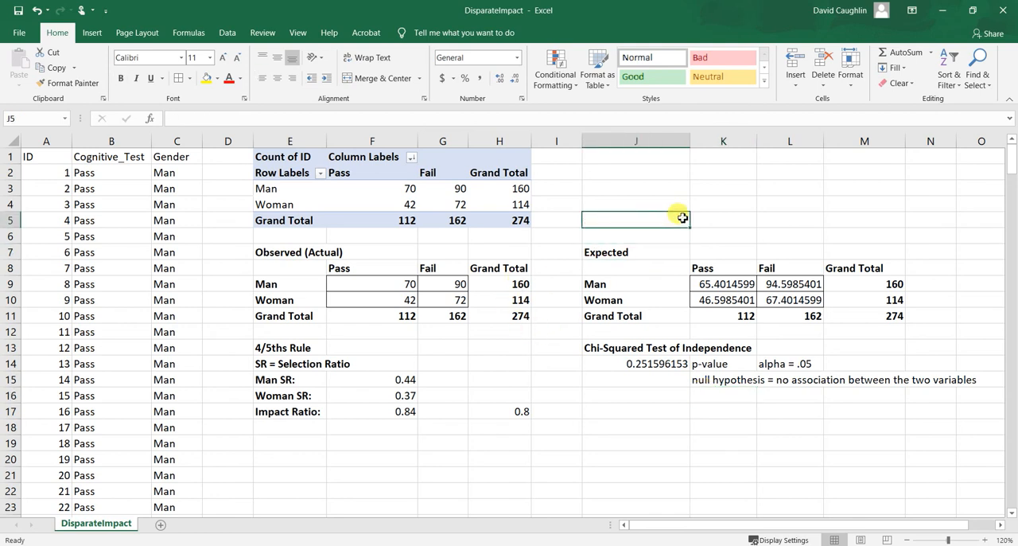